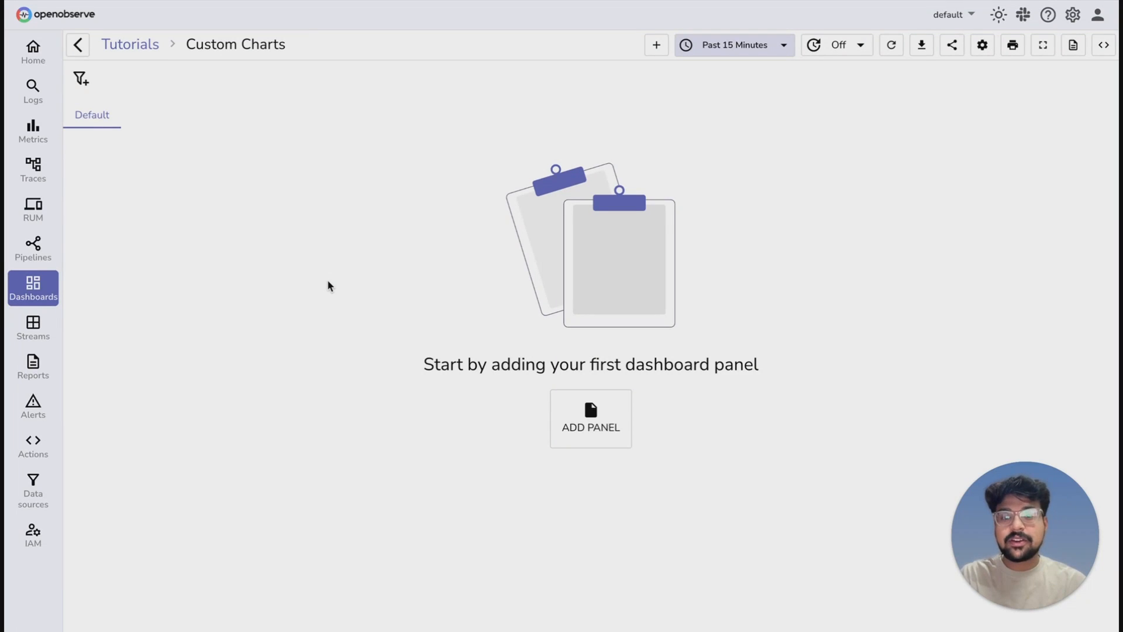
# Add a new panel to the Custom Charts dashboard and look over the ECharts example gallery.
pyautogui.click(585, 430)
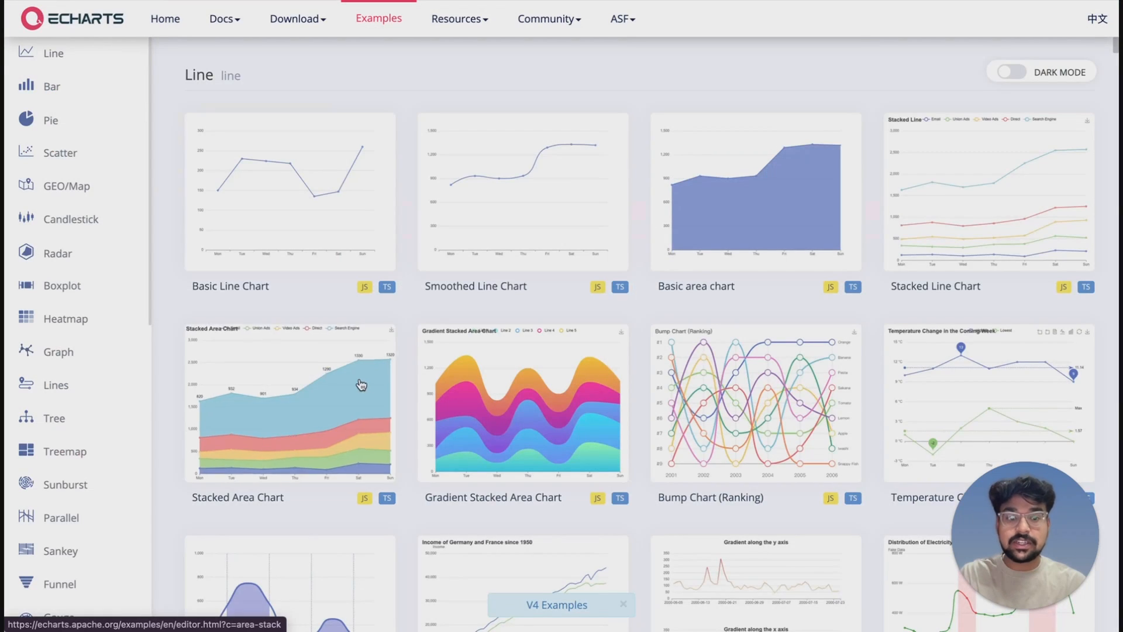
pyautogui.scroll(-20, 399, 400)
pyautogui.scroll(20, 467, 431)
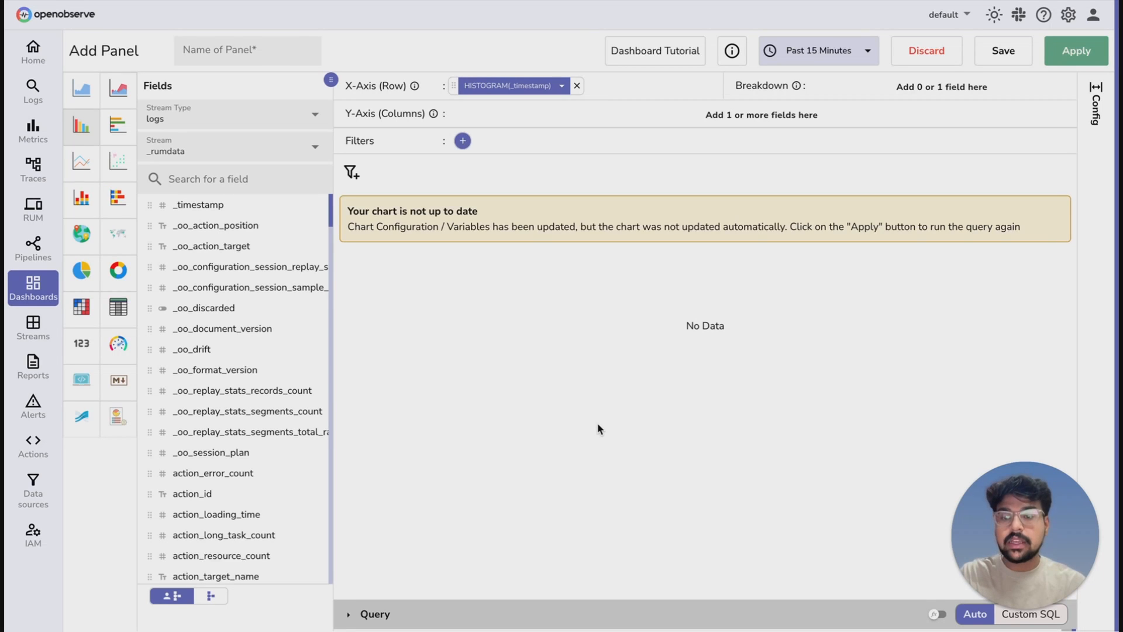
# Make the panel a custom chart and set its logs stream to default.
pyautogui.click(283, 148)
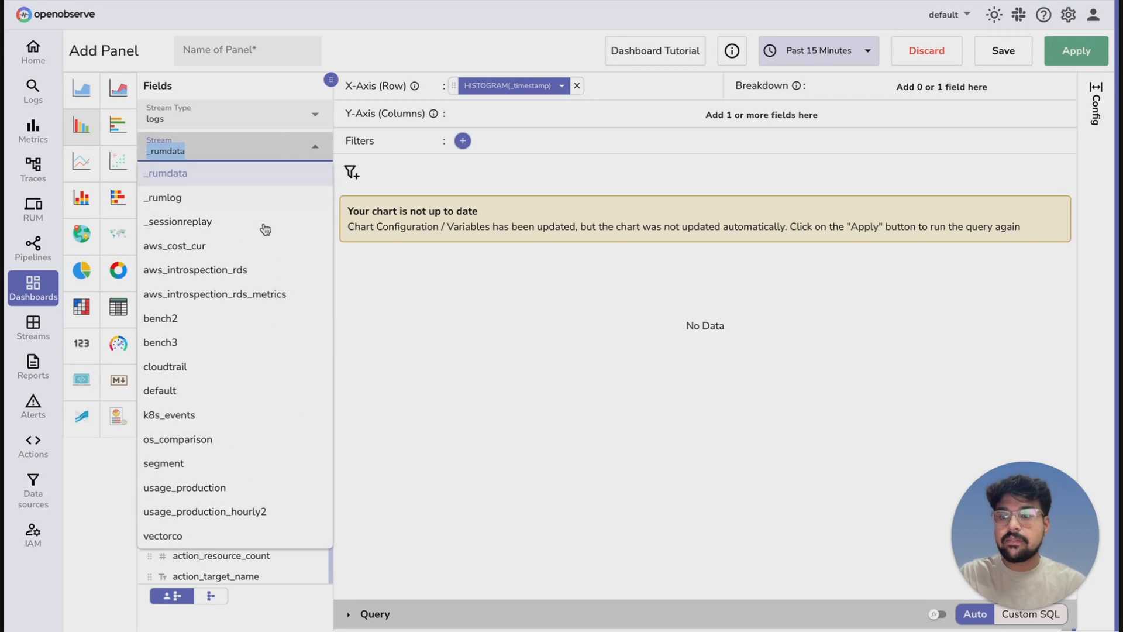
pyautogui.click(190, 392)
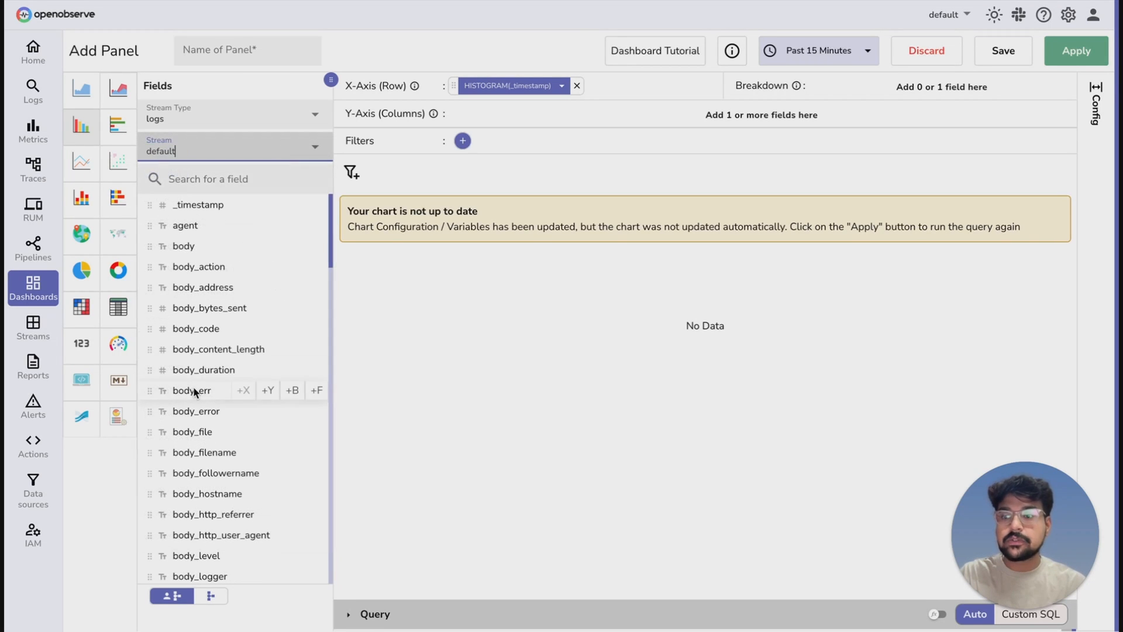
pyautogui.click(125, 421)
pyautogui.click(244, 143)
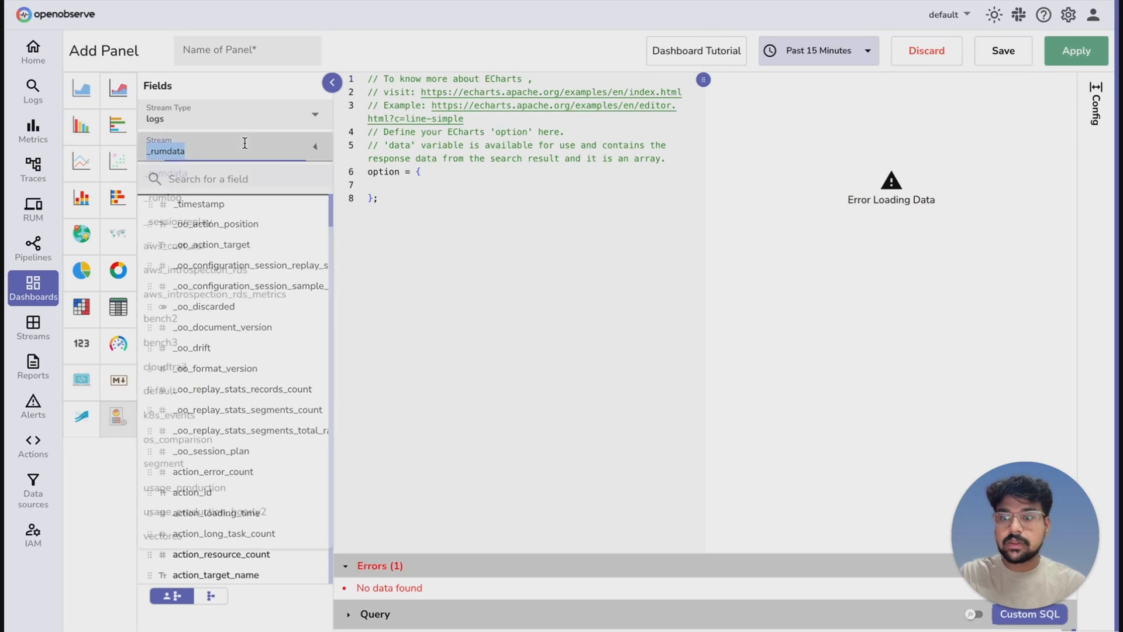
pyautogui.click(200, 389)
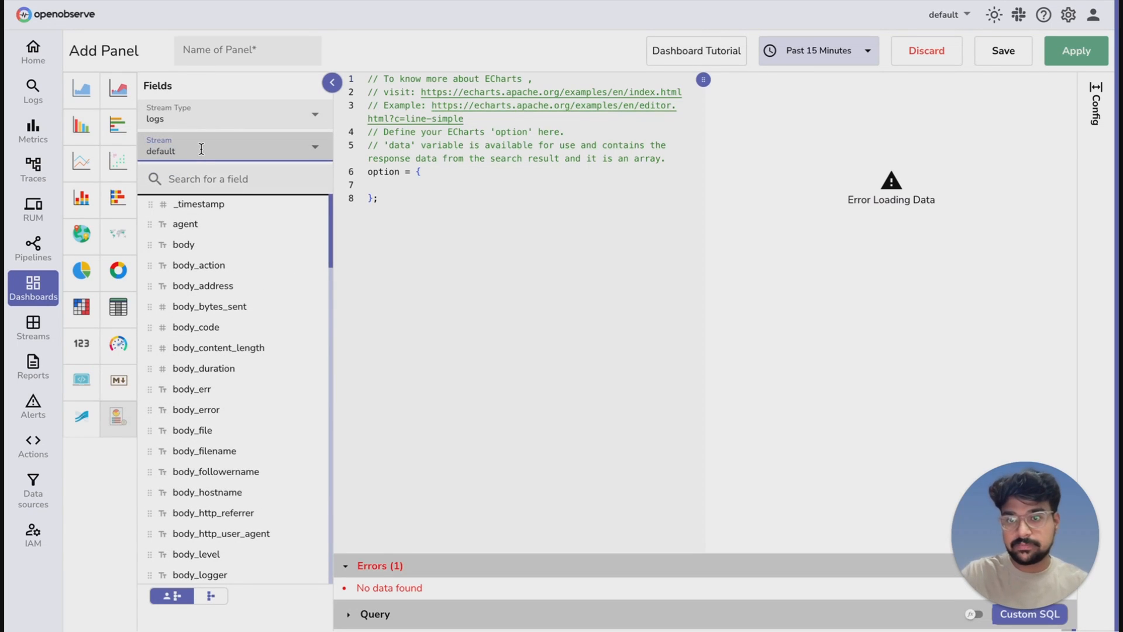
# Switch to the ECharts examples site and browse the line chart examples and the list of chart types.
pyautogui.click(549, 93)
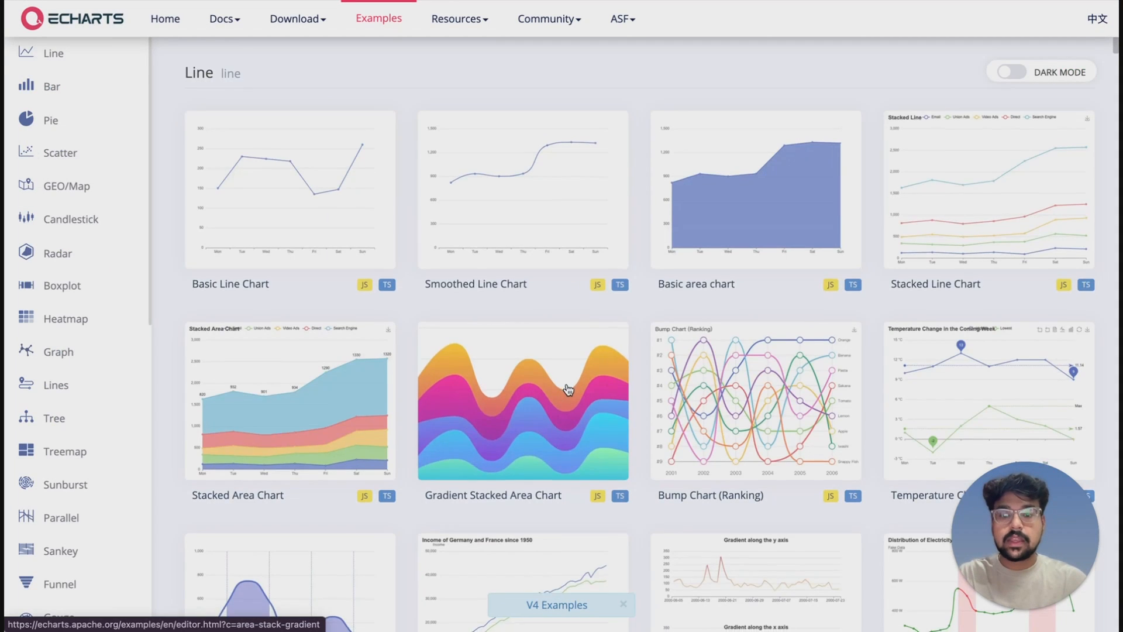
pyautogui.scroll(-3, 568, 390)
pyautogui.scroll(-10, 568, 389)
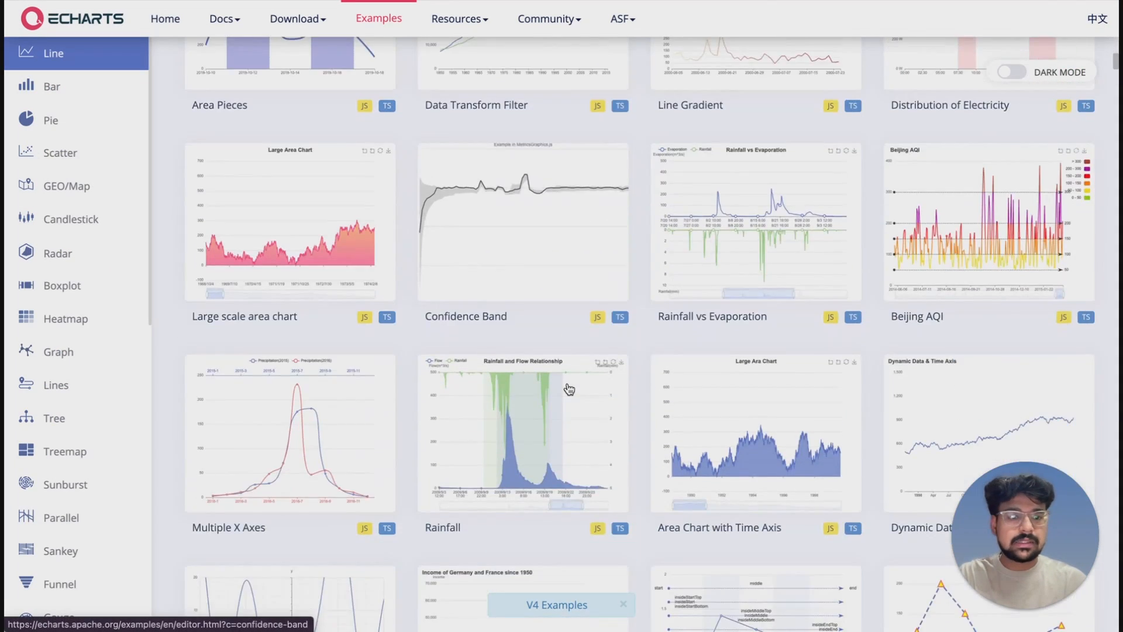
pyautogui.scroll(-6, 572, 389)
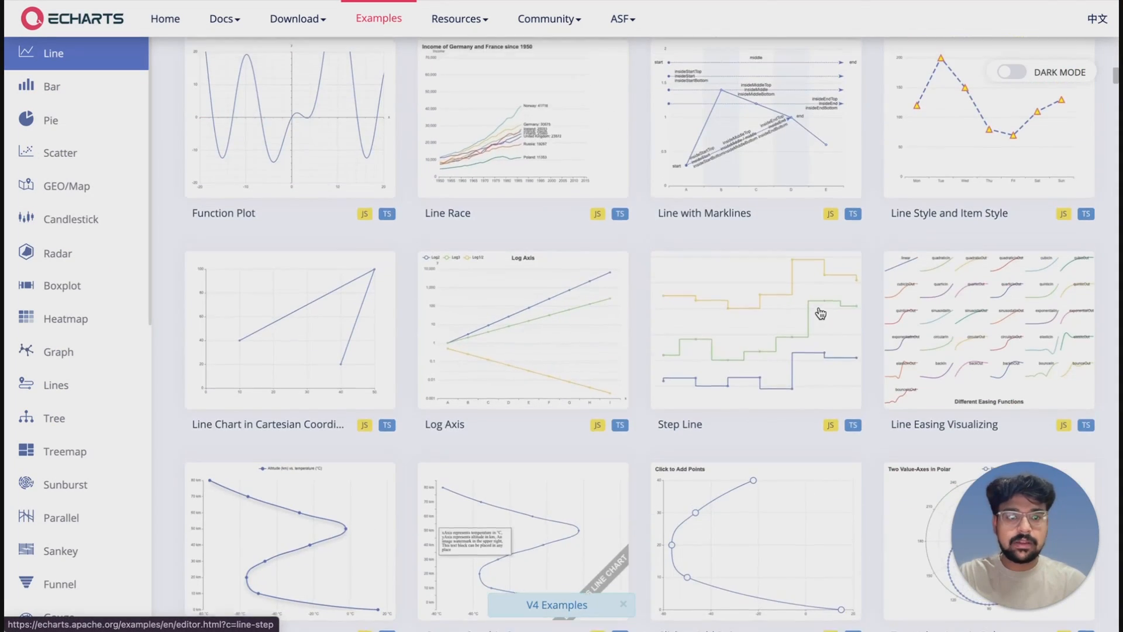
pyautogui.scroll(2, 820, 311)
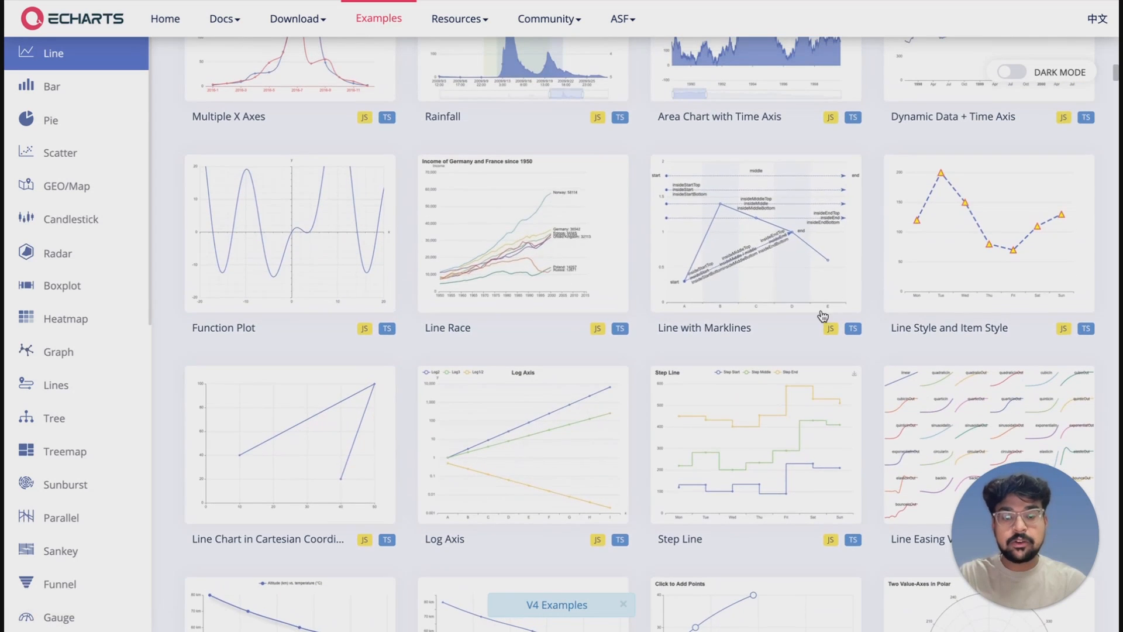
pyautogui.scroll(-2, 456, 353)
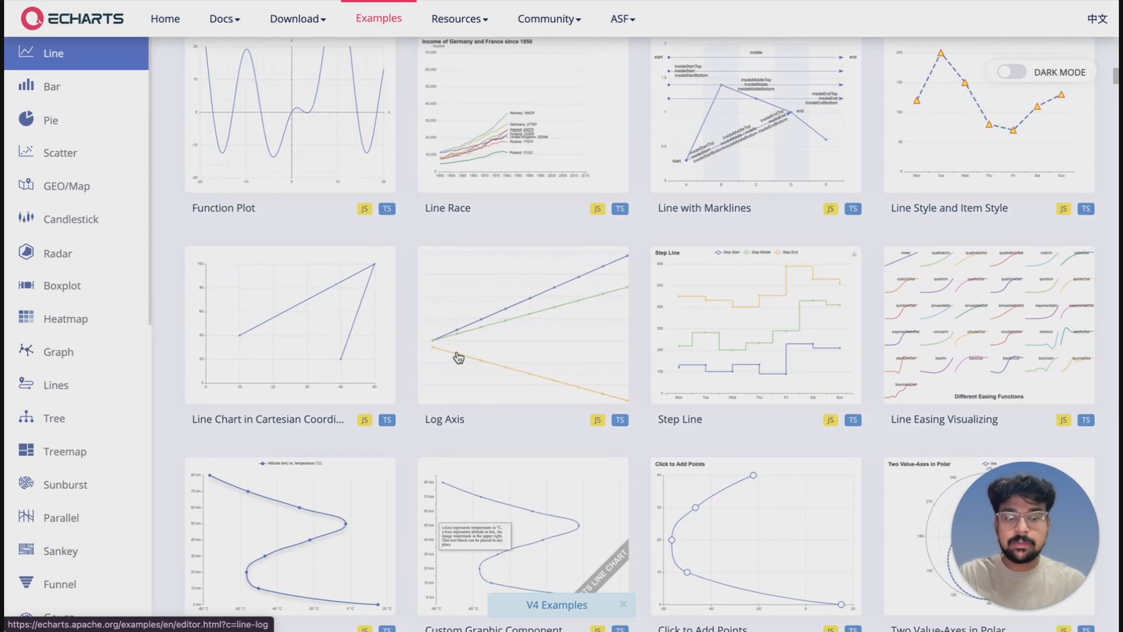
pyautogui.scroll(-1, 421, 363)
pyautogui.scroll(-10, 117, 339)
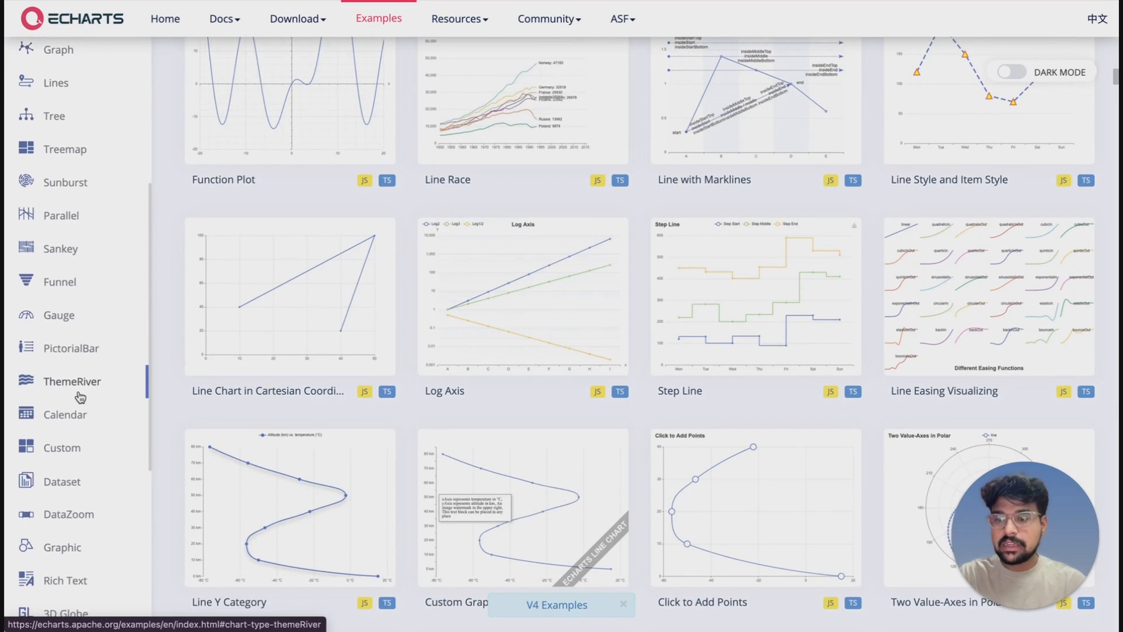
pyautogui.scroll(8, 82, 395)
pyautogui.scroll(-9, 88, 462)
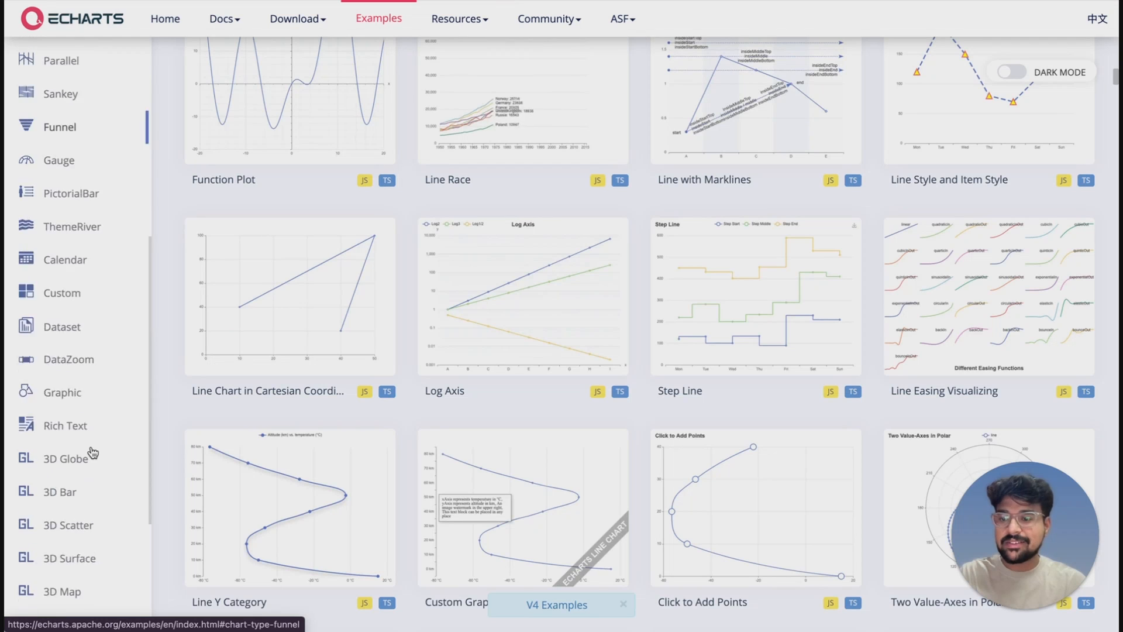
pyautogui.scroll(10, 64, 333)
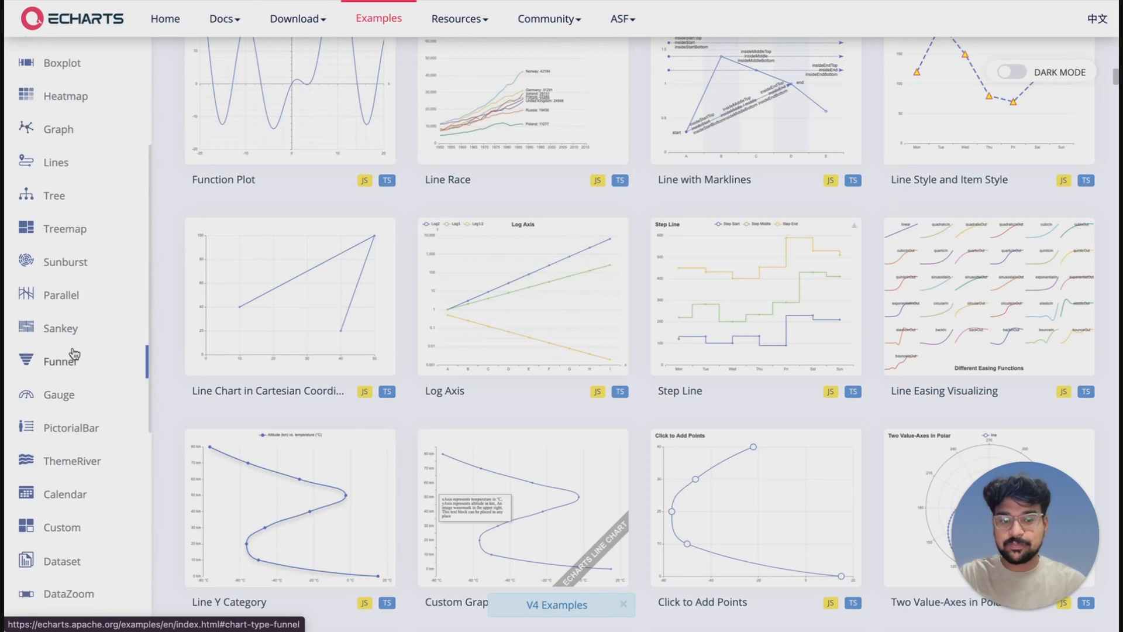
pyautogui.scroll(5, 673, 327)
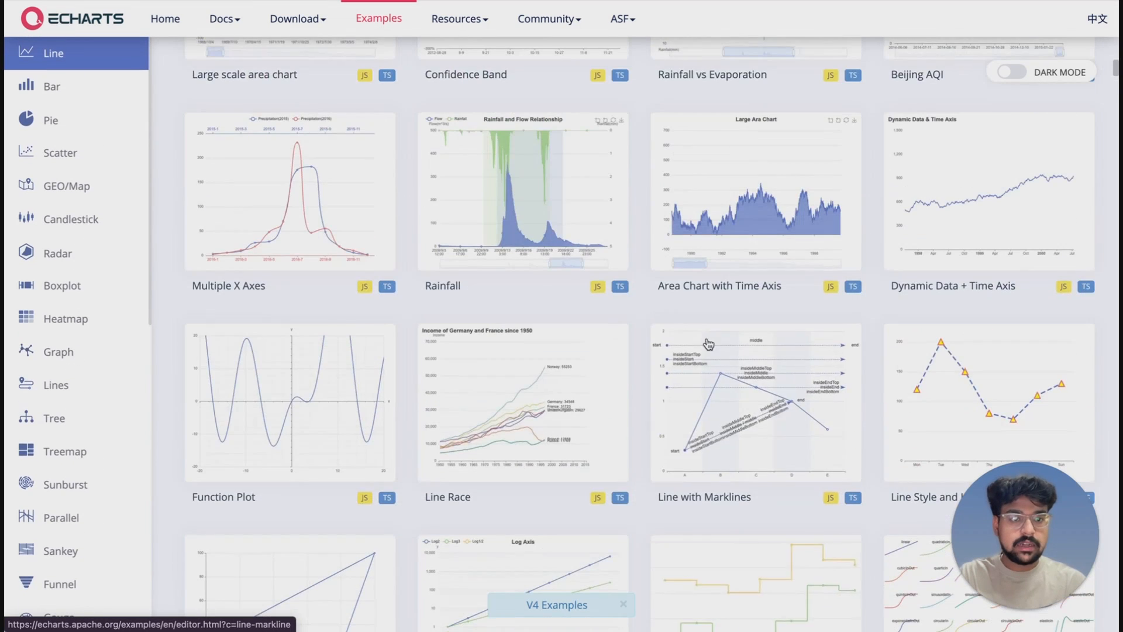
# Replace the OpenObserve panel's empty option block with the code of ECharts' Line Style and Item Style example, leaving both data values empty.
pyautogui.click(961, 366)
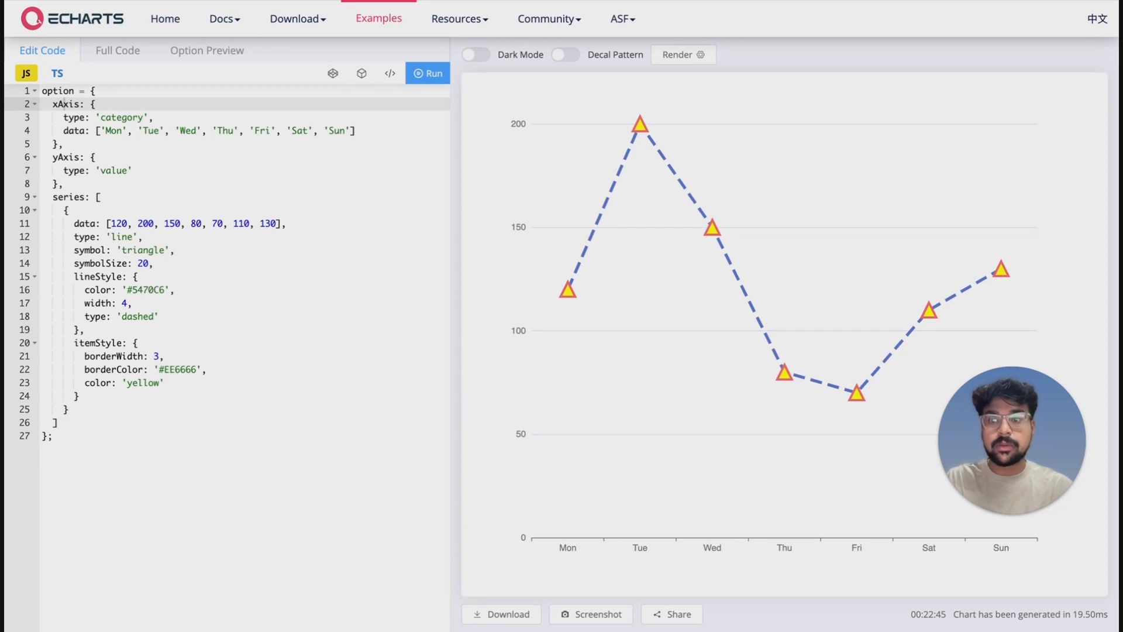
pyautogui.moveTo(124, 449); pyautogui.dragTo(39, 90)
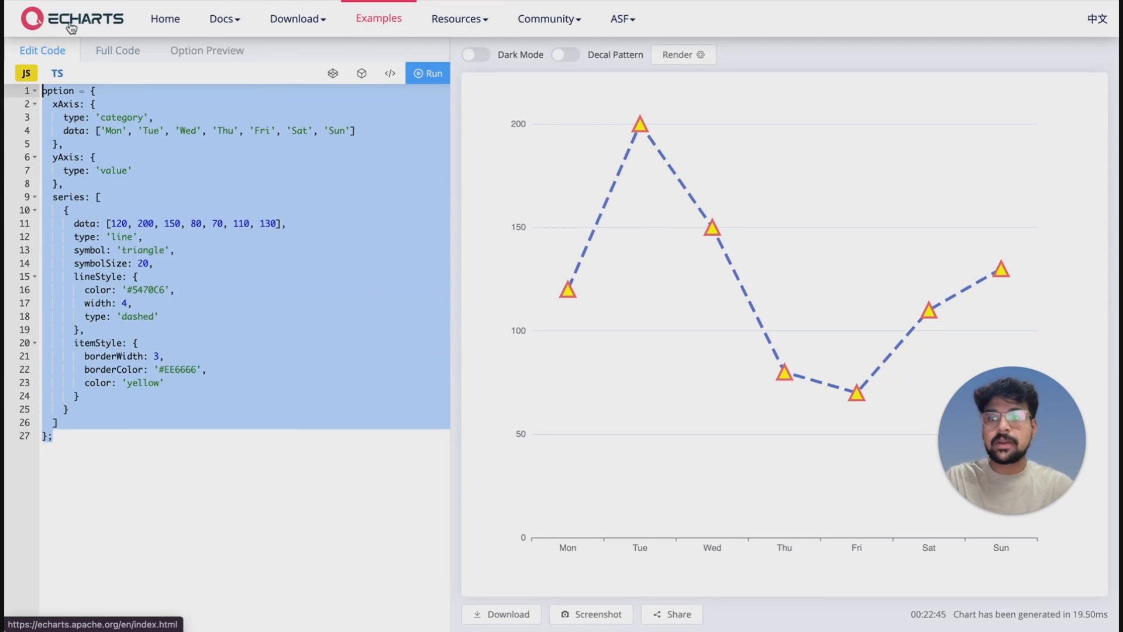
pyautogui.click(134, 1)
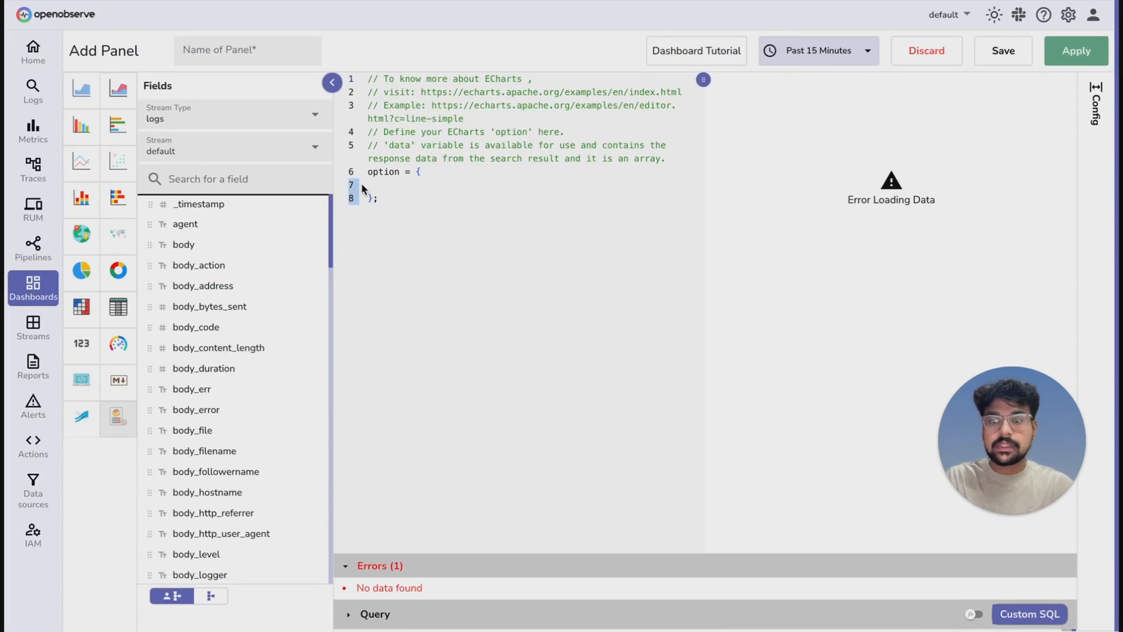
pyautogui.moveTo(379, 199); pyautogui.dragTo(366, 175)
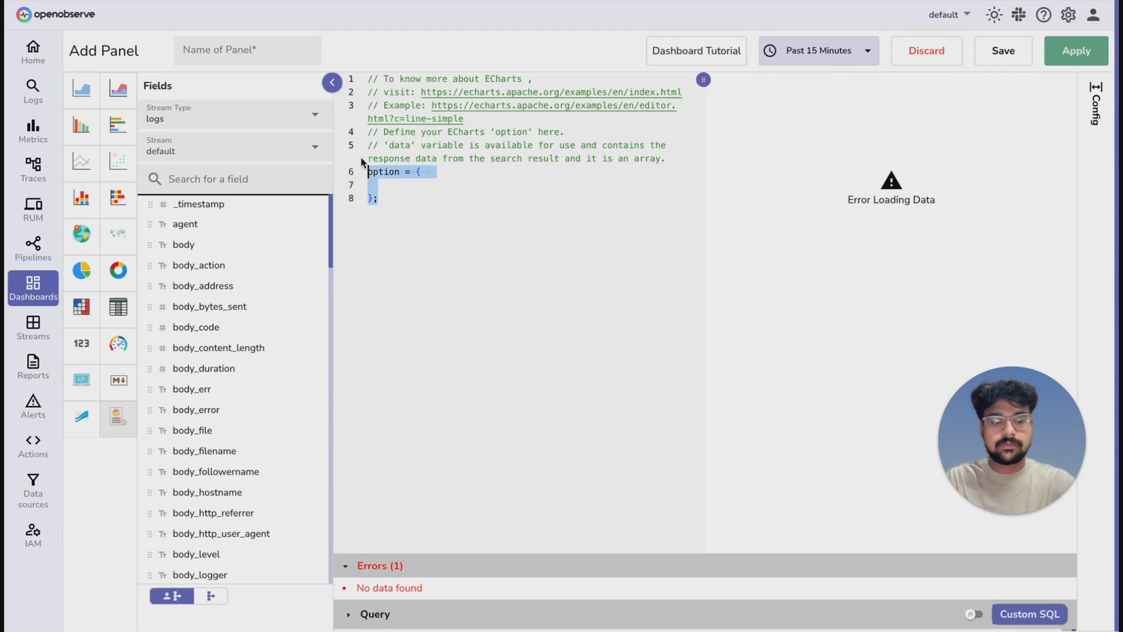
pyautogui.write("option = {   xAxis: {     type: 'category',     data:   },   yAxis: {     type: 'value'   },   series: [     {       data: ,       type: 'line',       symbol: 'triangle',       symbolSize: 20,       lineStyle: {         color: '#5470C6',         width: 4,         type: 'dashed'       },       itemStyle: {         borderWidth: 3,         borderColor: '#EE6666',         color: 'yellow'       }     }   ] };")
# Write the panel's SQL query: SELECT agent as a, count(body) as b FROM "default" group by a.
pyautogui.click(349, 615)
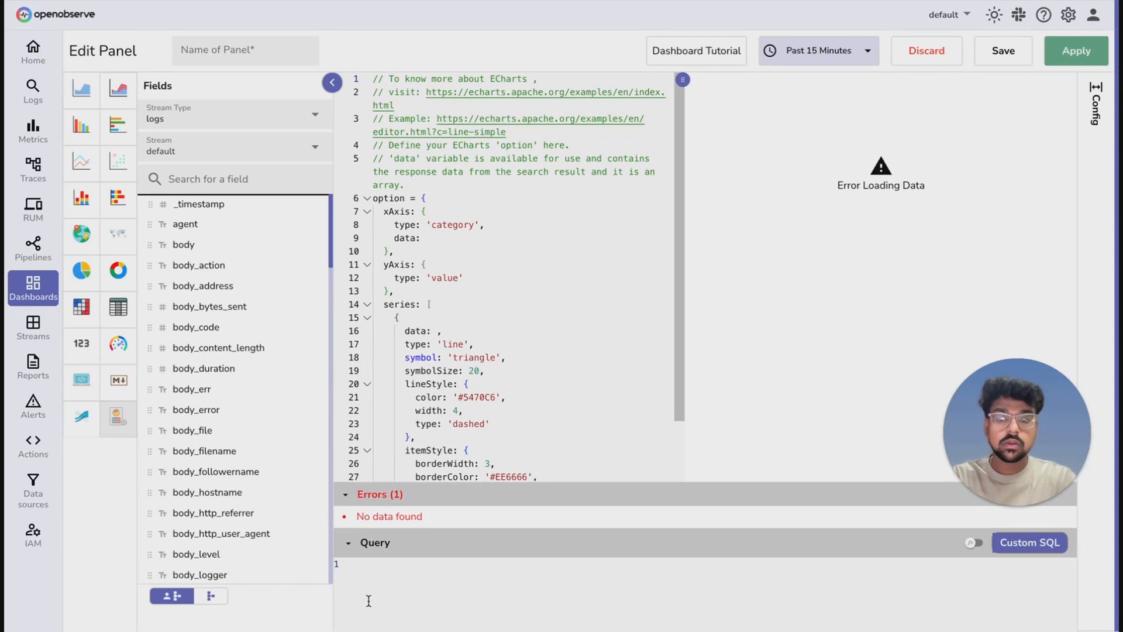
pyautogui.click(400, 567)
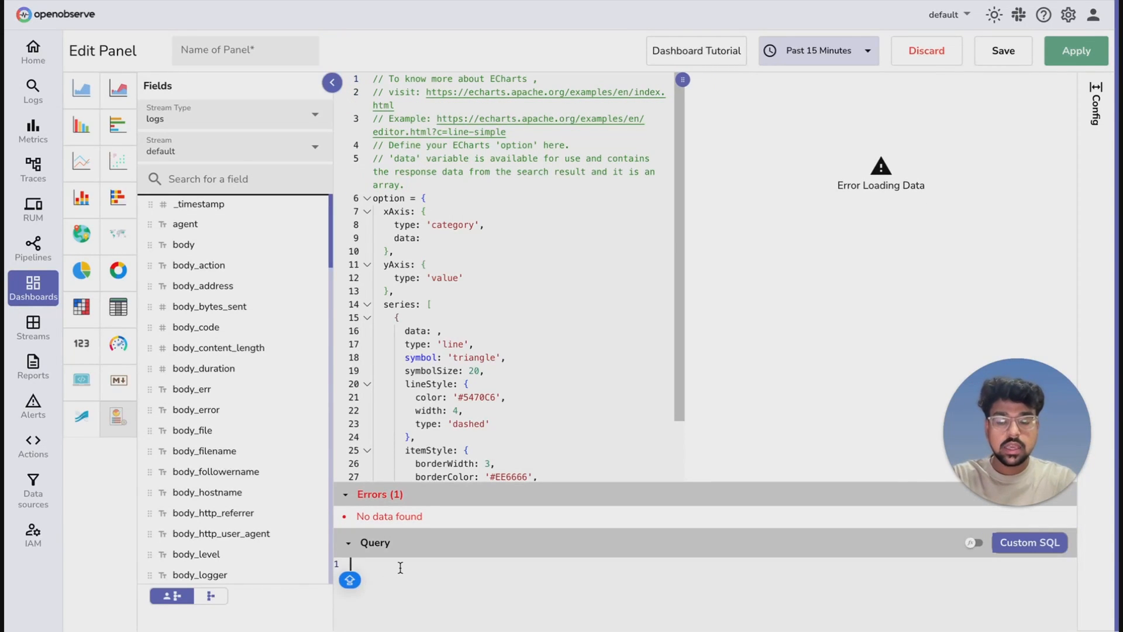
pyautogui.write('SELECT ')
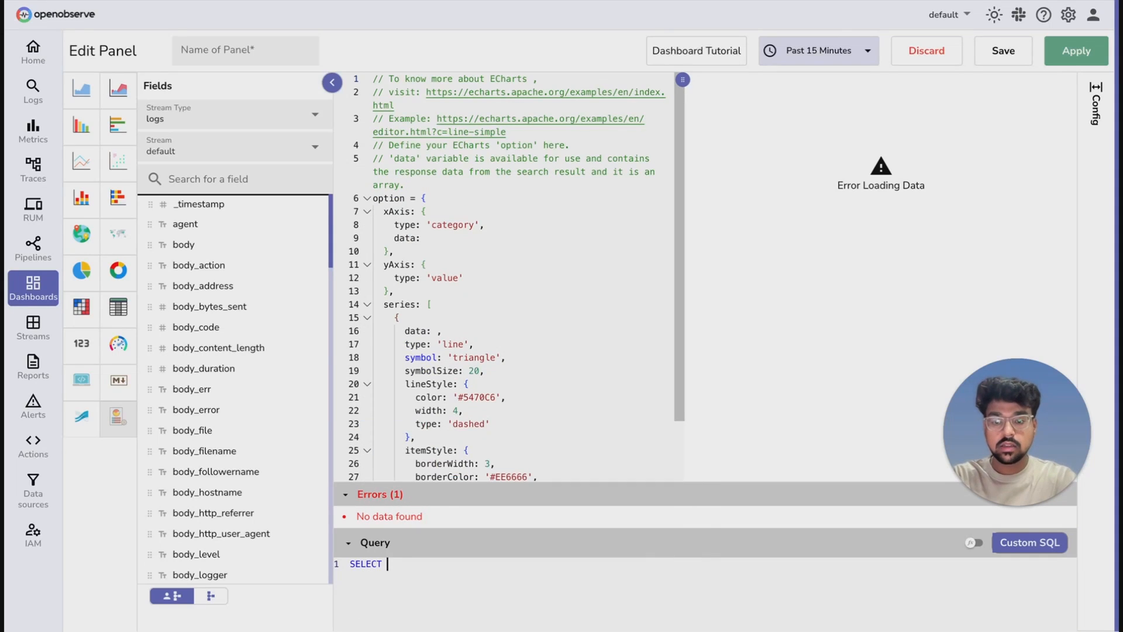
pyautogui.write('agent as a, count(body')
pyautogui.press('Return')
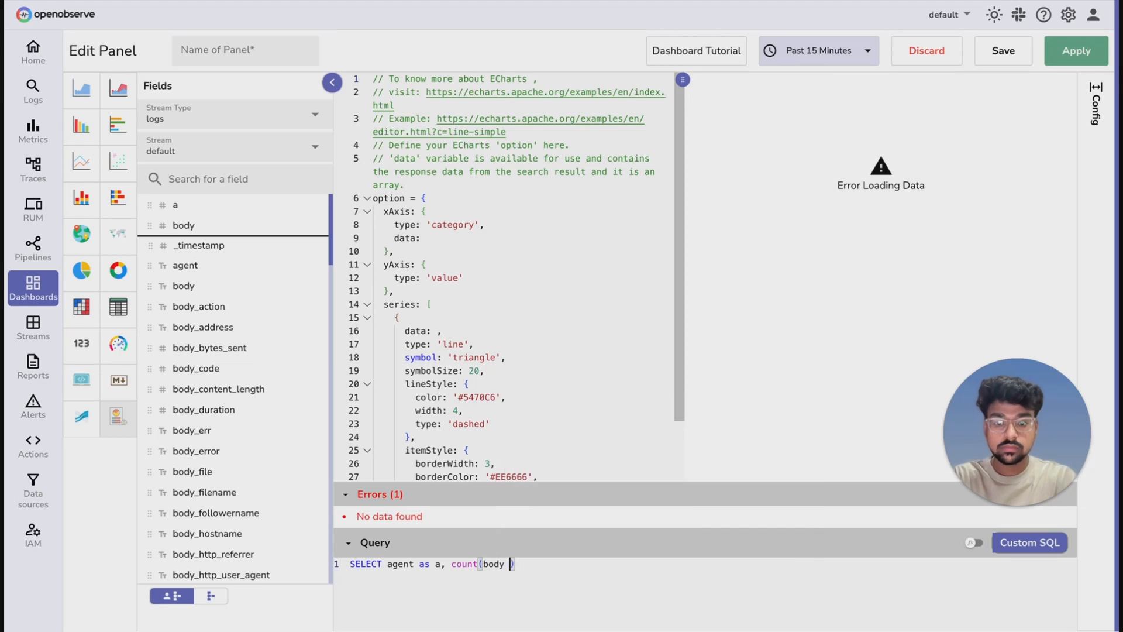
pyautogui.write(') as ')
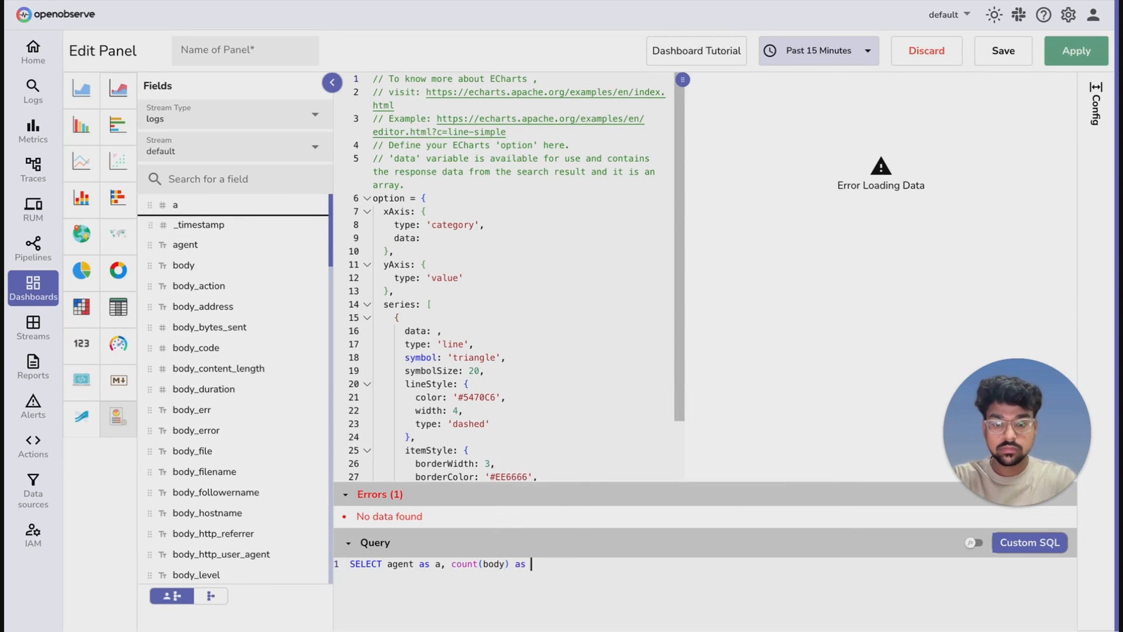
pyautogui.write('b FROM ')
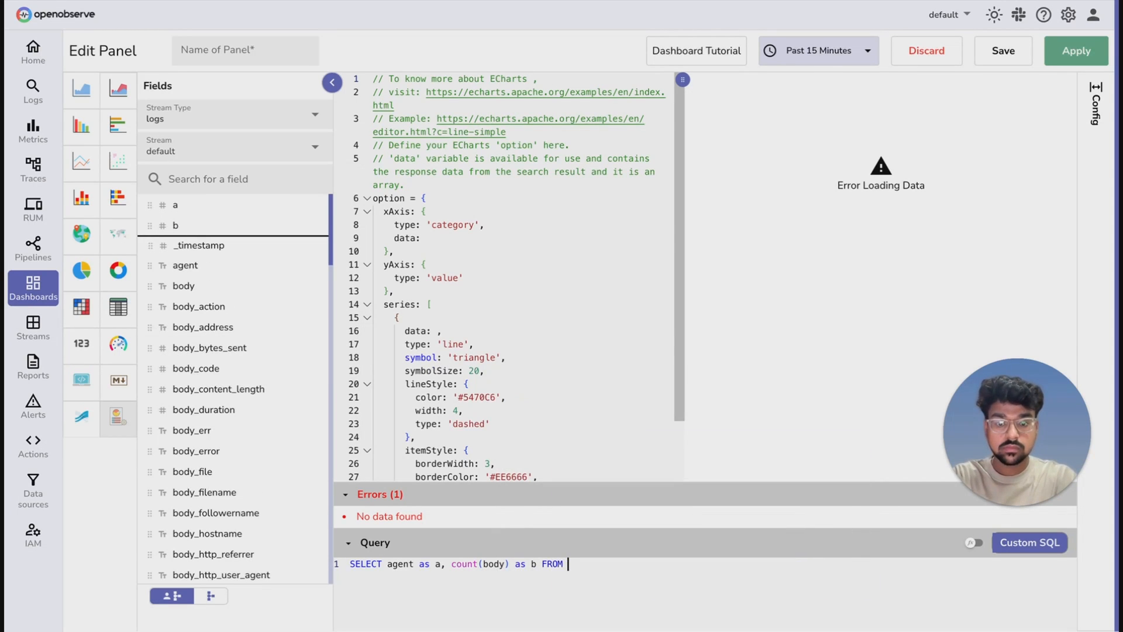
pyautogui.write('"defa')
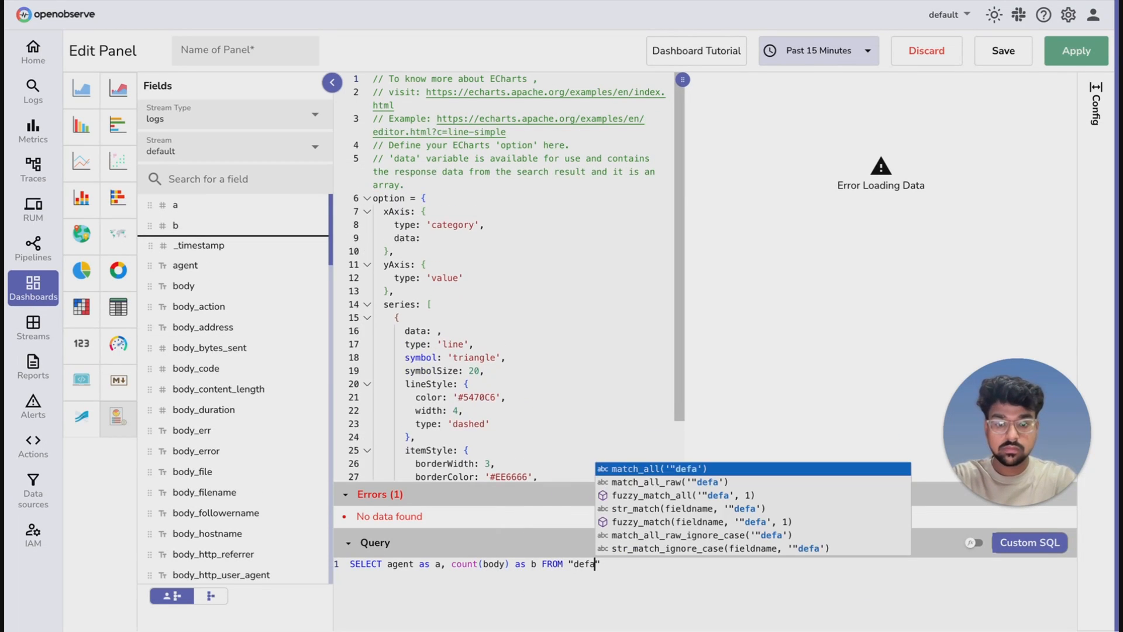
pyautogui.write('ult" g')
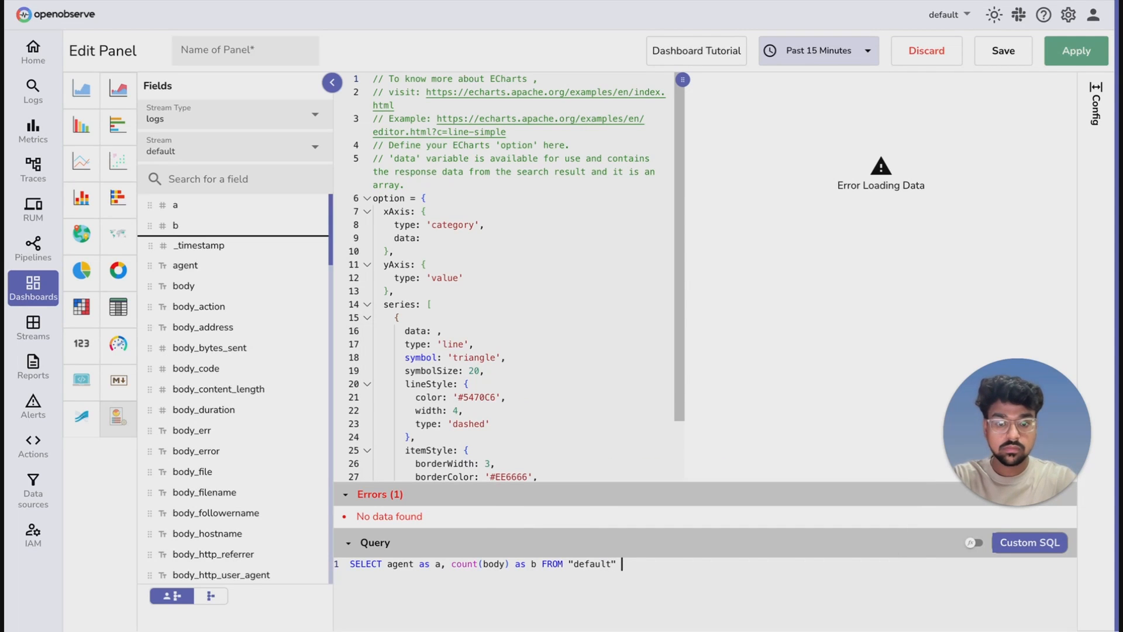
pyautogui.write('roup ')
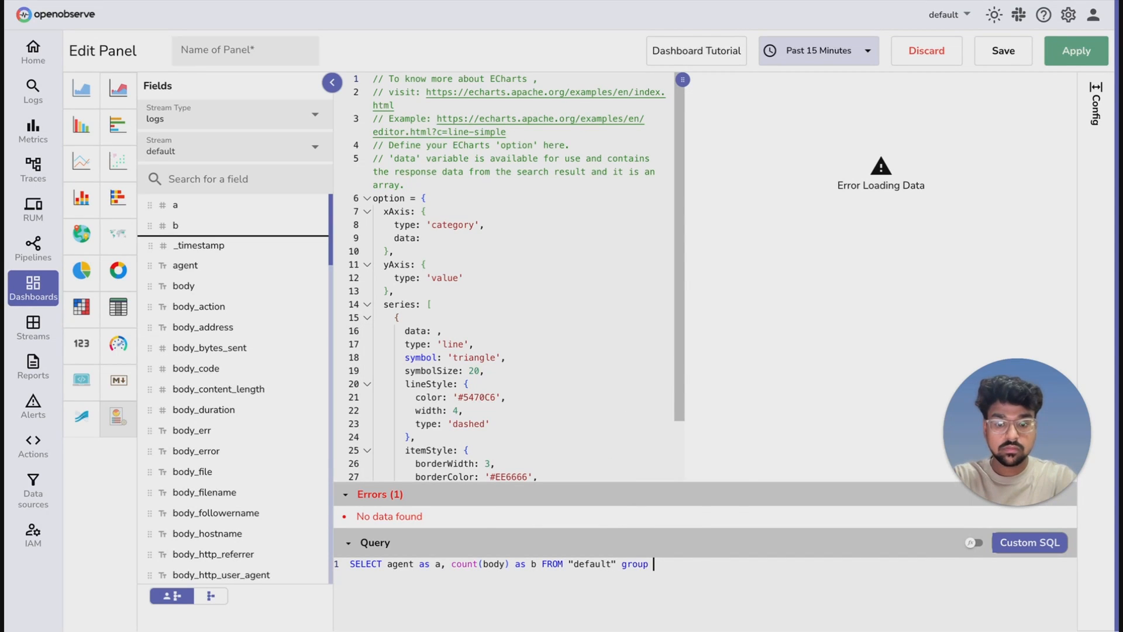
pyautogui.write('by a')
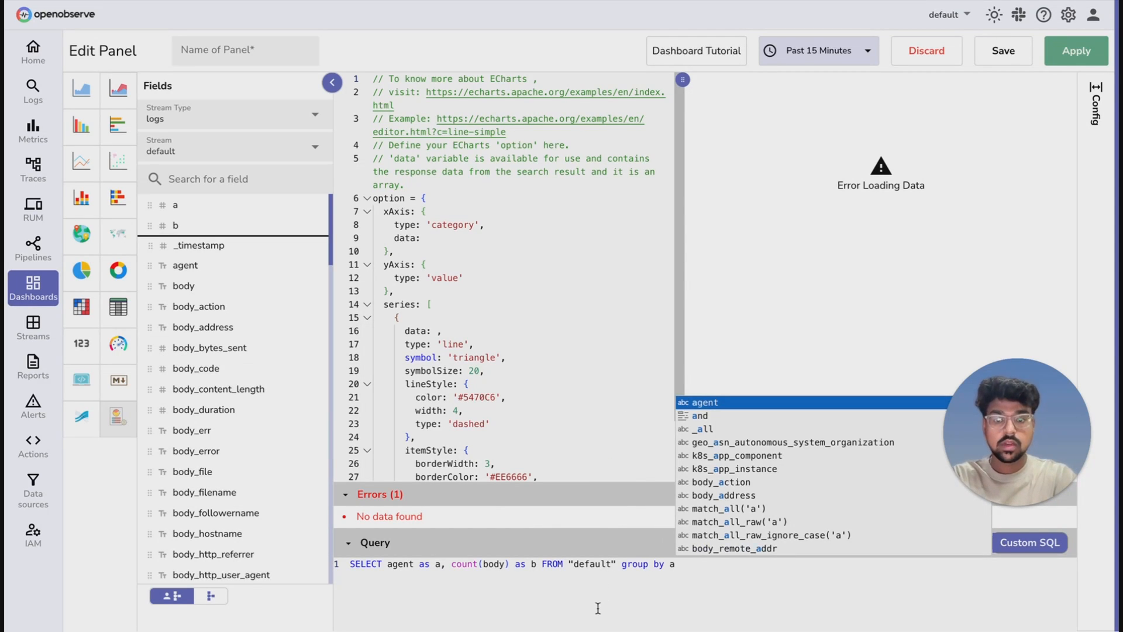
# Examine the selected fields and aliases in the query and the code comment describing the data variable.
pyautogui.moveTo(403, 563); pyautogui.dragTo(425, 564)
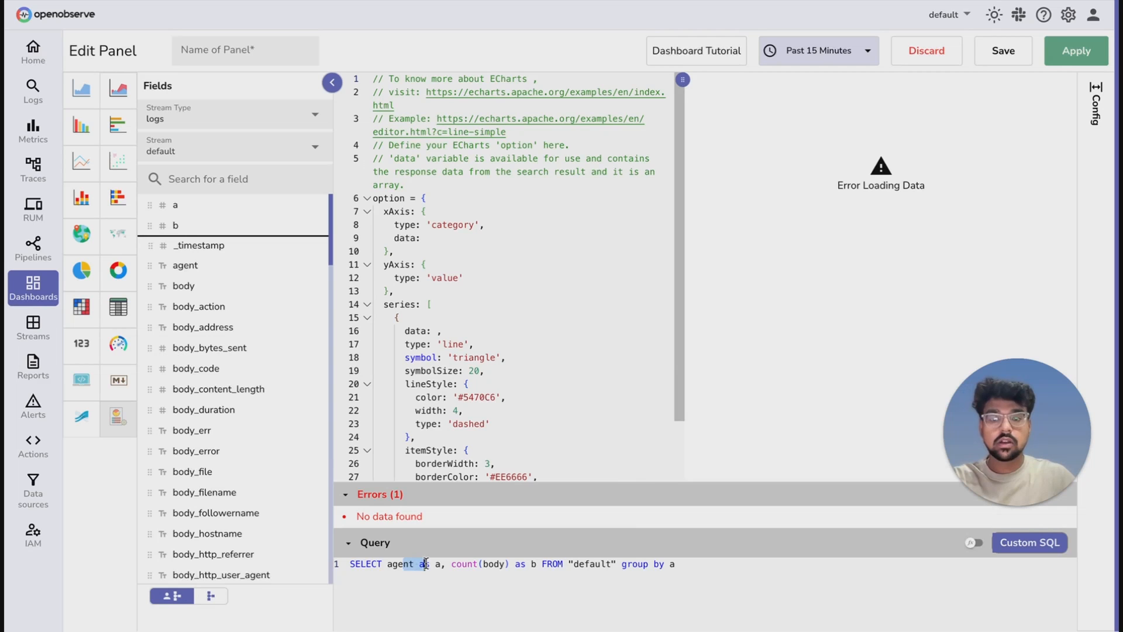
pyautogui.hotkey('shift', 'Left')
pyautogui.click(540, 564)
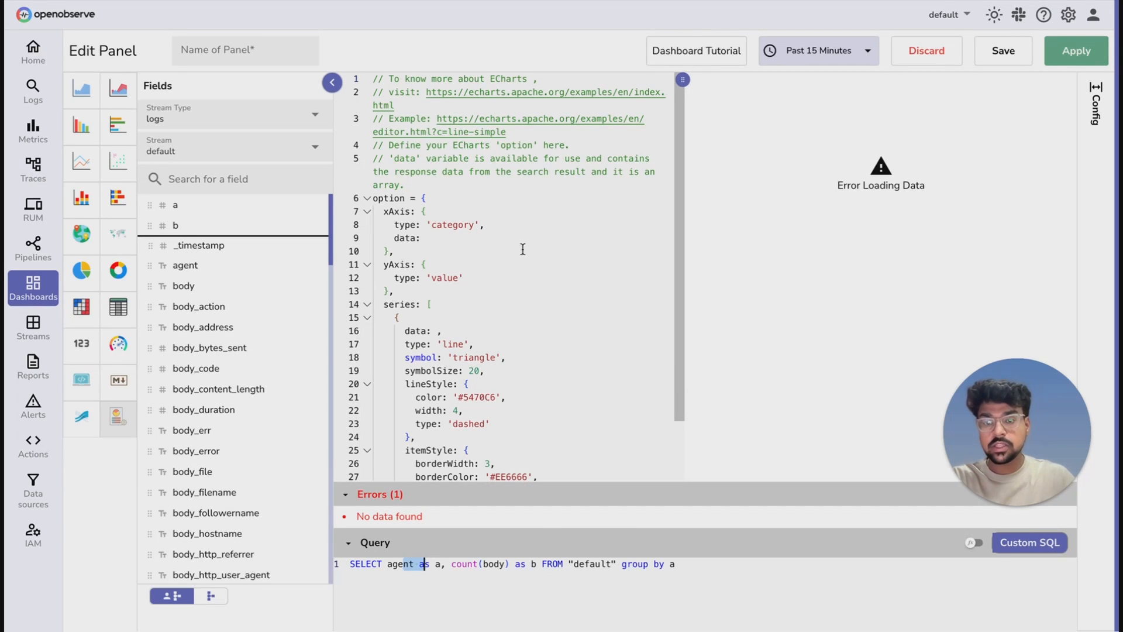
pyautogui.moveTo(387, 563)
pyautogui.mouseDown()
pyautogui.moveTo(445, 565)
pyautogui.moveTo(381, 565)
pyautogui.mouseUp()
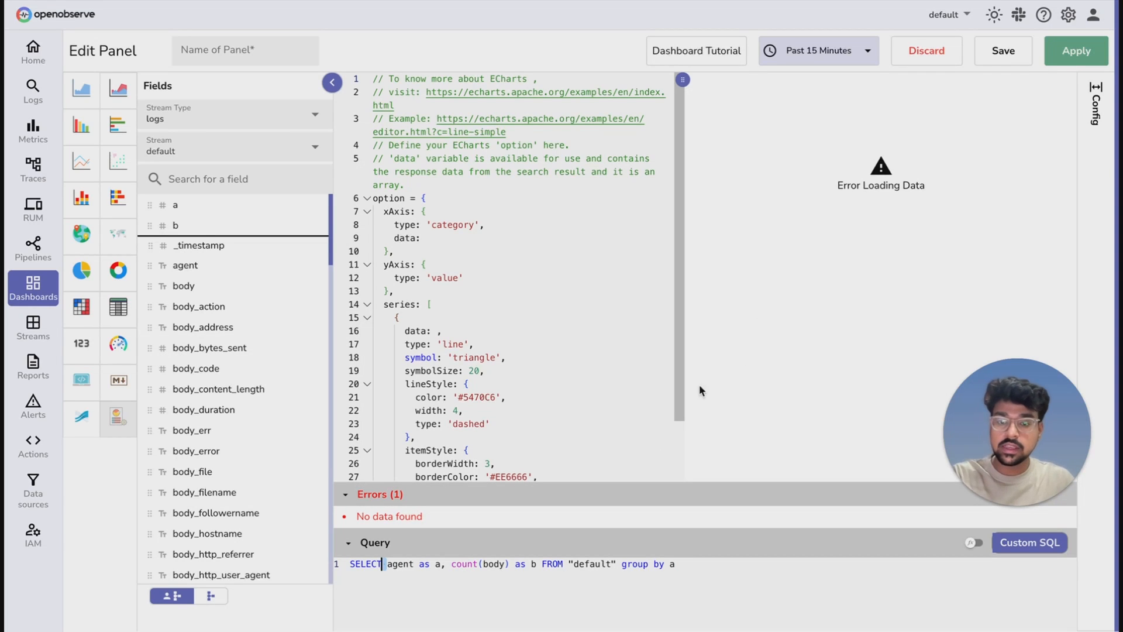
pyautogui.scroll(-2, 518, 288)
pyautogui.scroll(1, 546, 314)
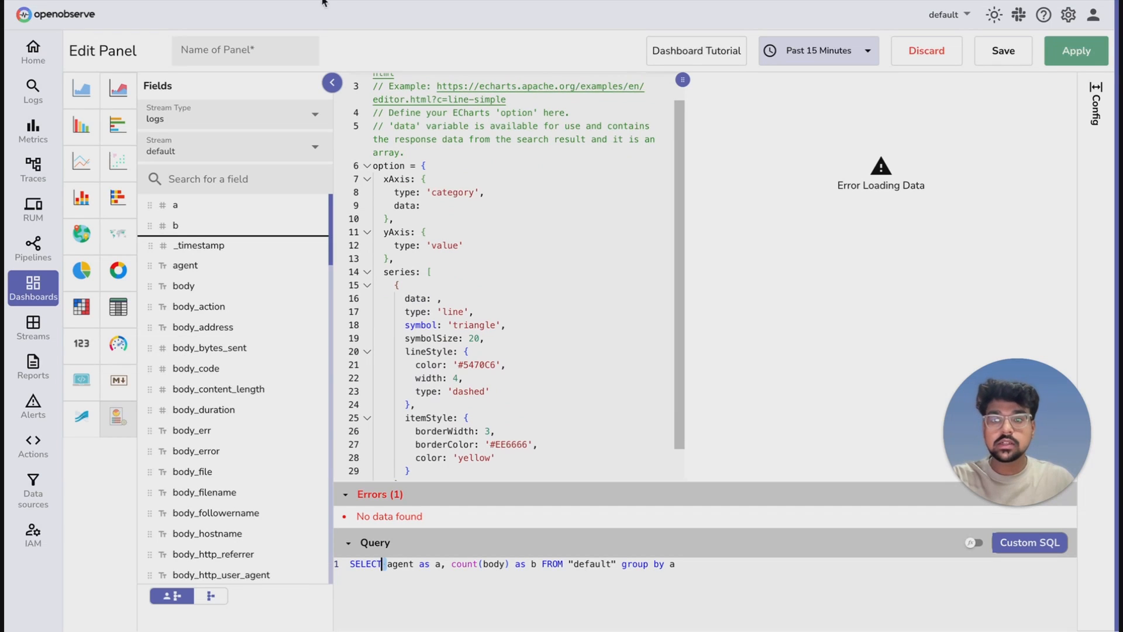
pyautogui.moveTo(399, 127); pyautogui.dragTo(416, 136)
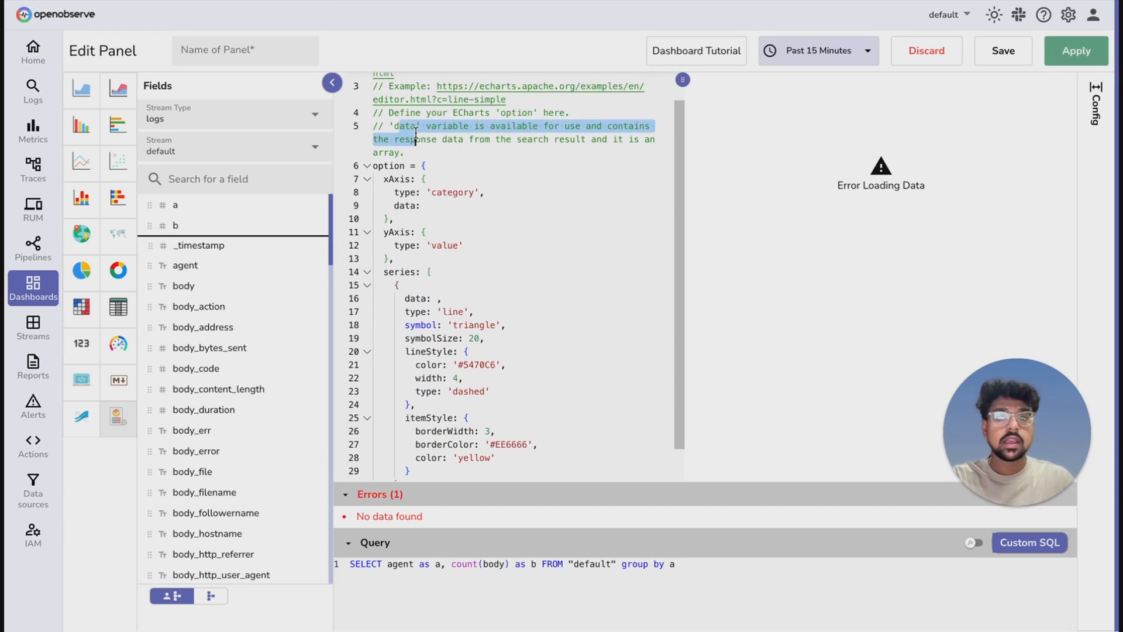
pyautogui.click(656, 139)
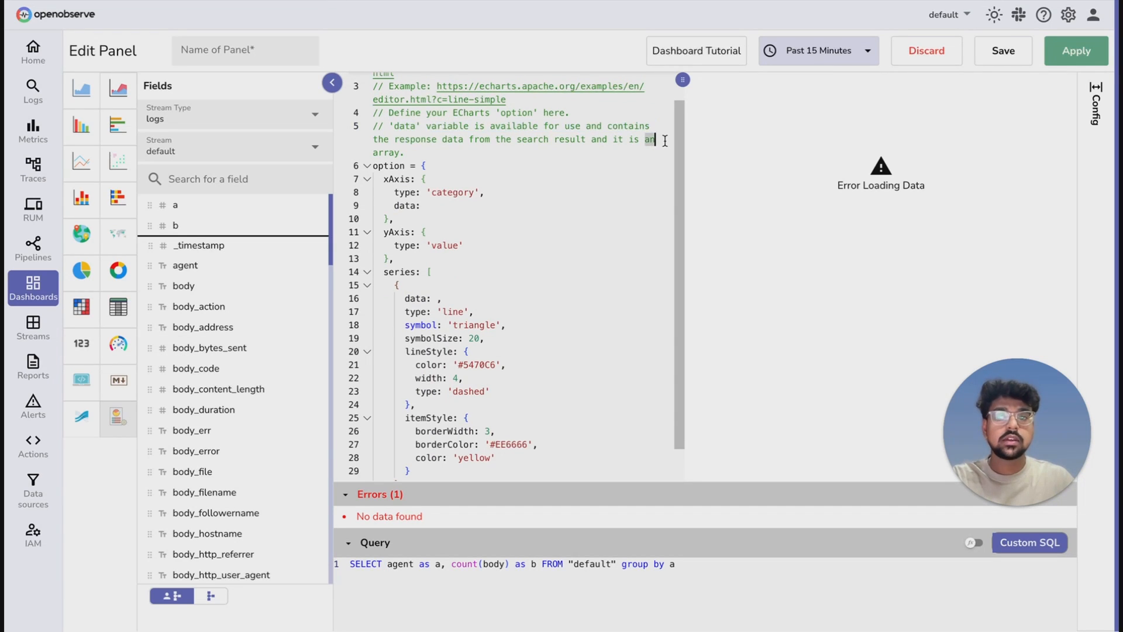
# Add a console.log(data[0]) line between the comments and the option block in the panel code.
pyautogui.click(426, 153)
pyautogui.press('Return')
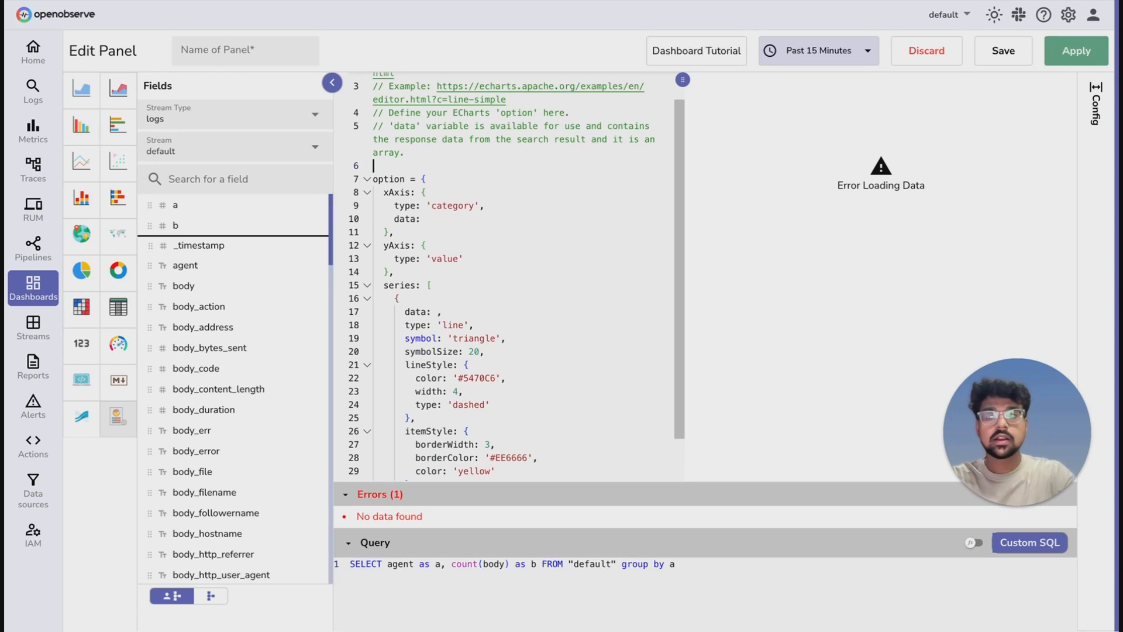
pyautogui.write('console')
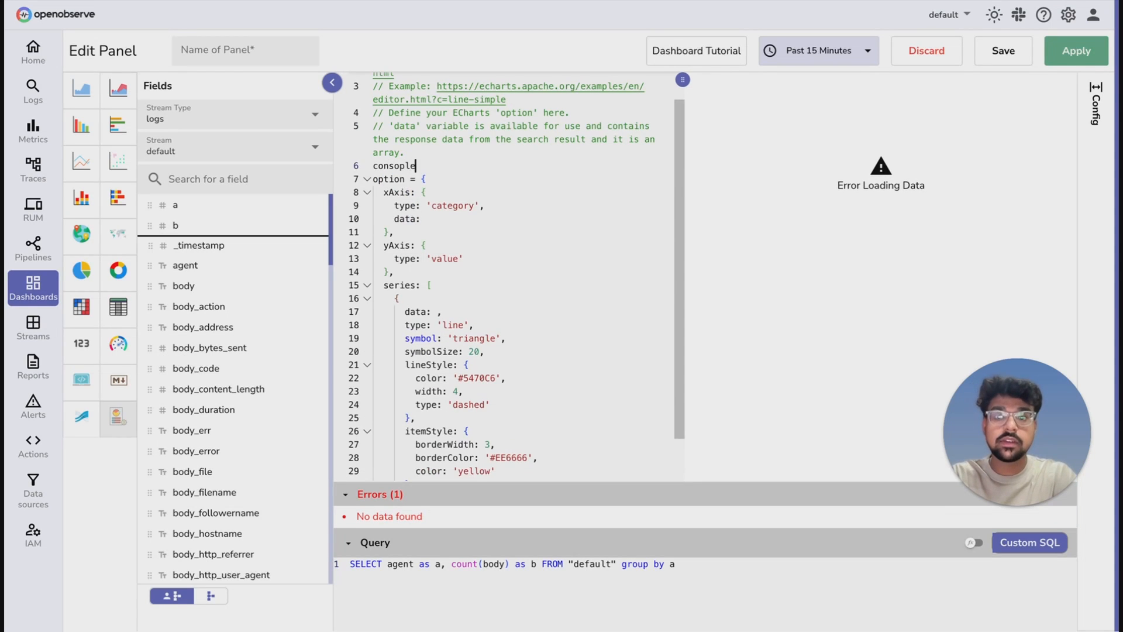
pyautogui.write('.log')
pyautogui.write('(data')
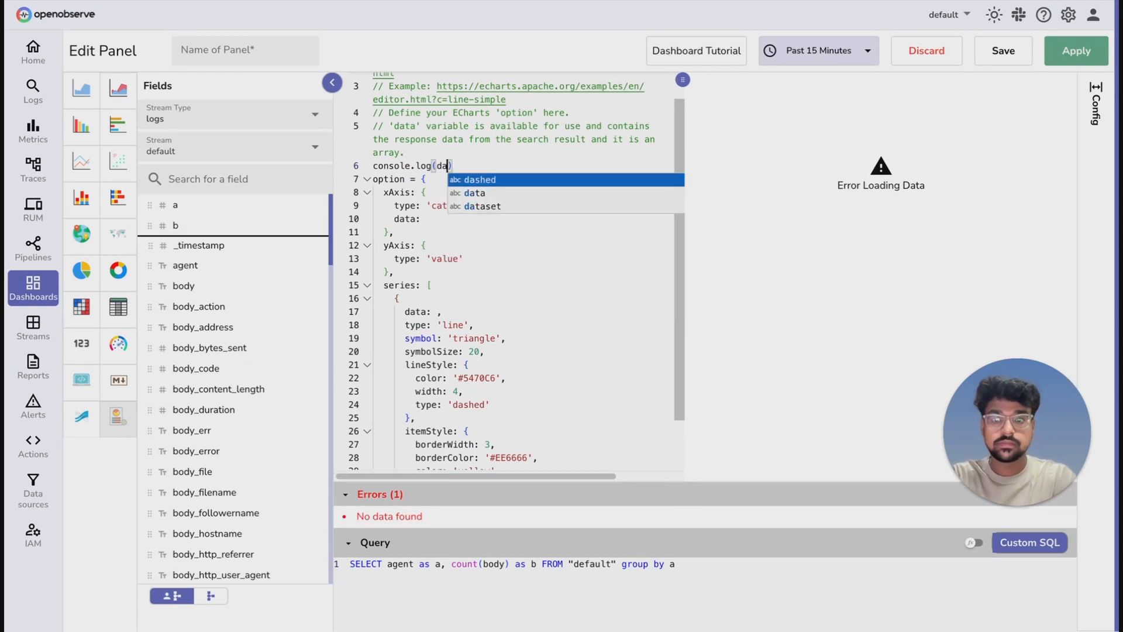
pyautogui.write('[0')
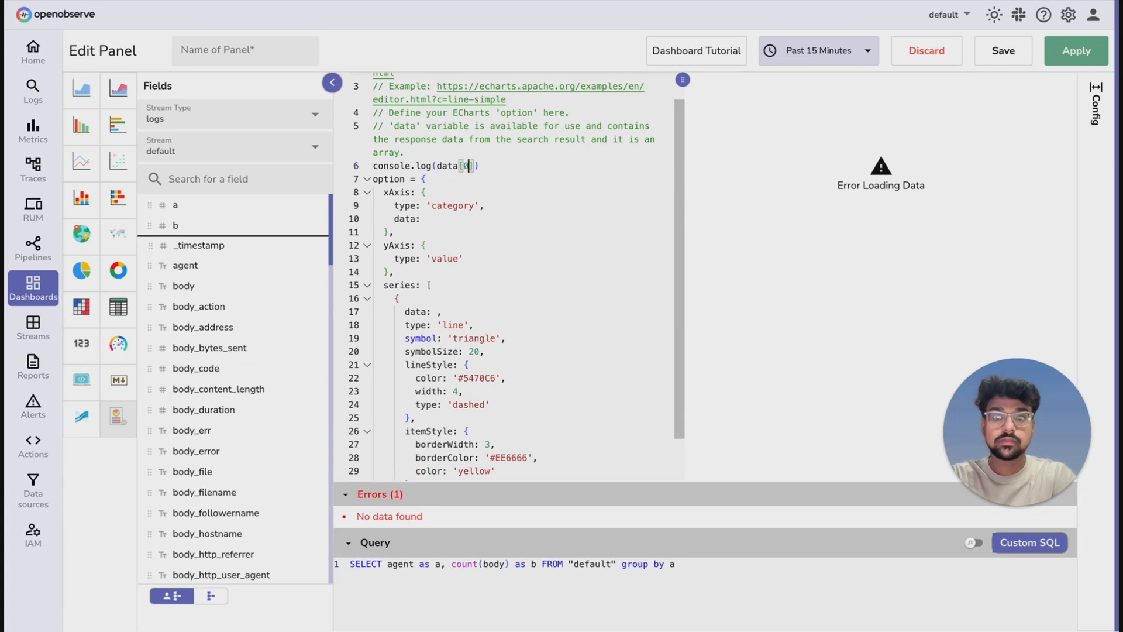
# Set the xAxis data to data[0].map(val=>val.a) and the series data to data[0].map(val=>val.b), and apply the panel changes.
pyautogui.click(445, 223)
pyautogui.write('d')
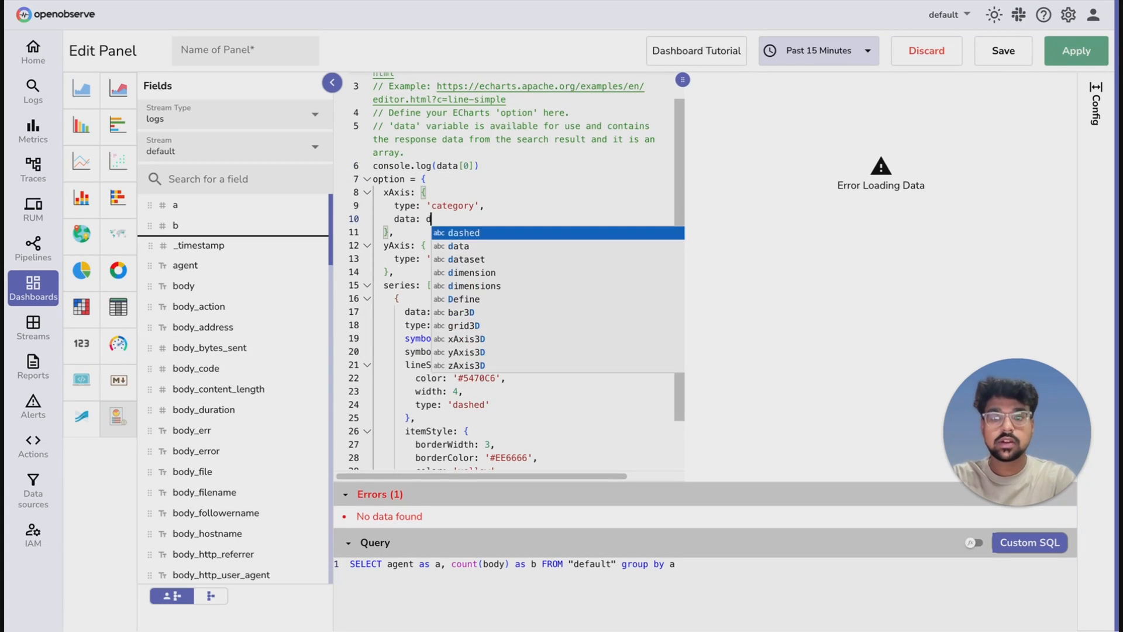
pyautogui.write('atyaa[0')
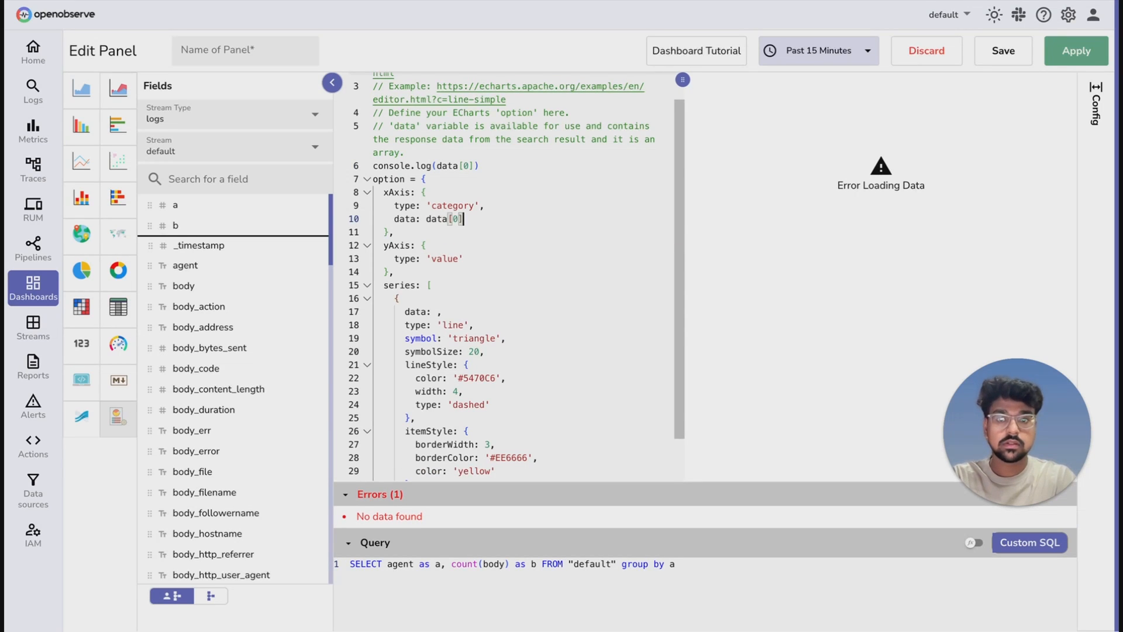
pyautogui.write('].maop')
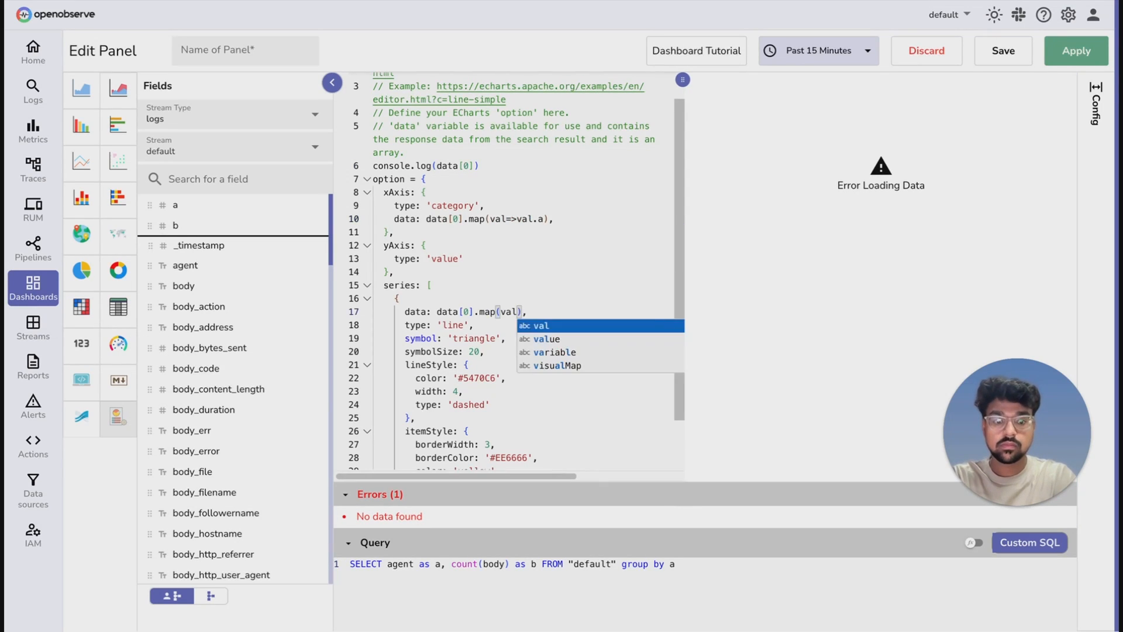
pyautogui.write('=>val.a),')
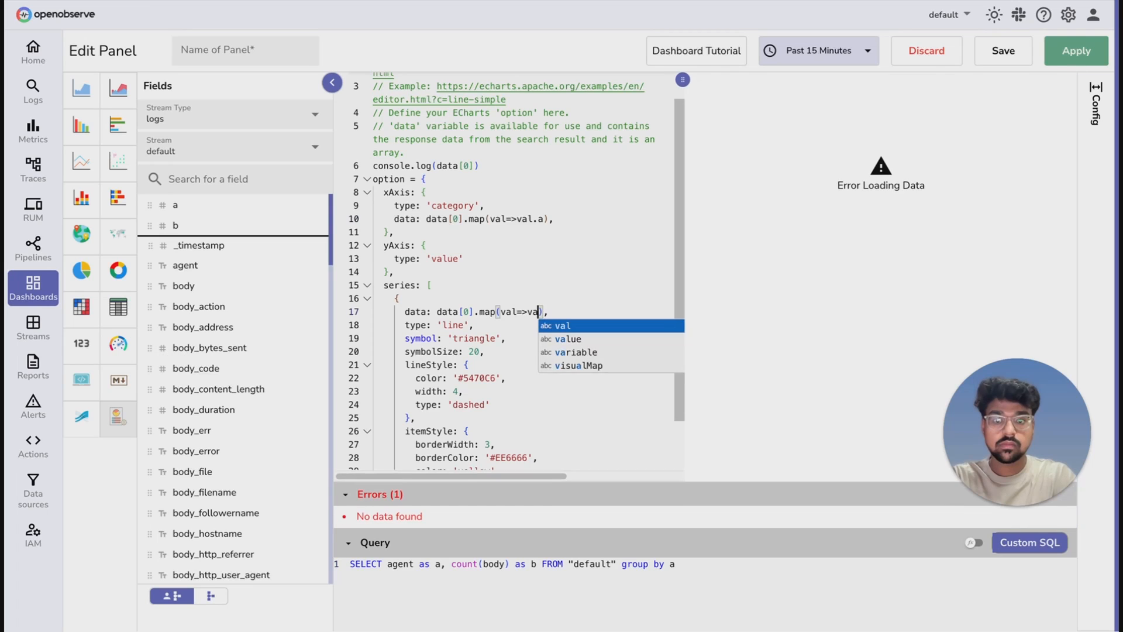
pyautogui.write('b')
pyautogui.press('Escape')
pyautogui.press('End')
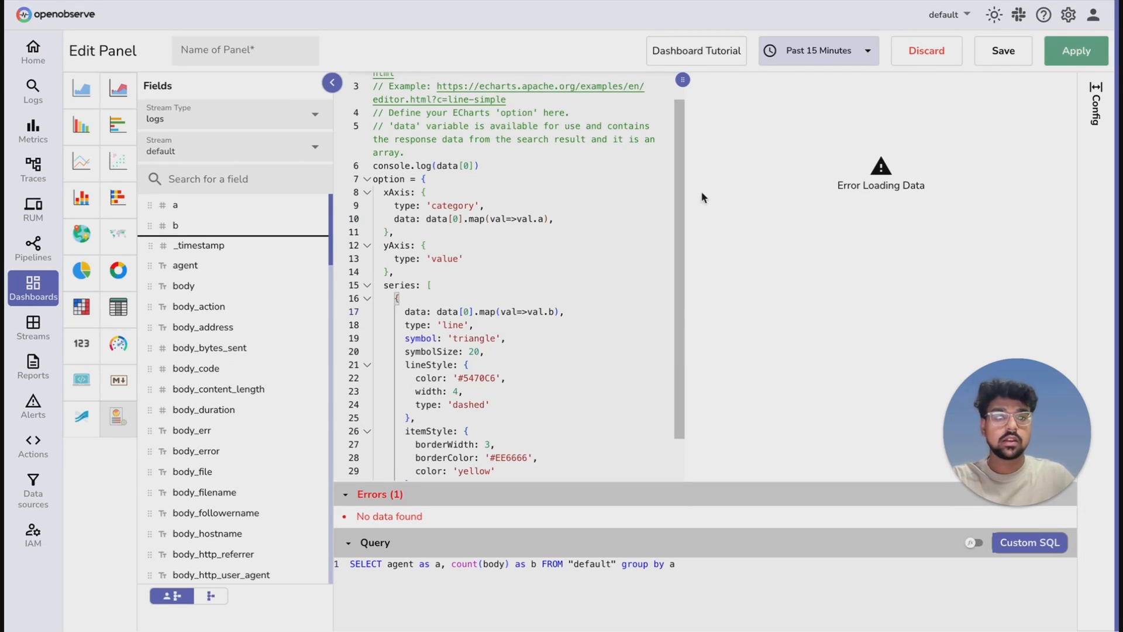
pyautogui.click(1069, 63)
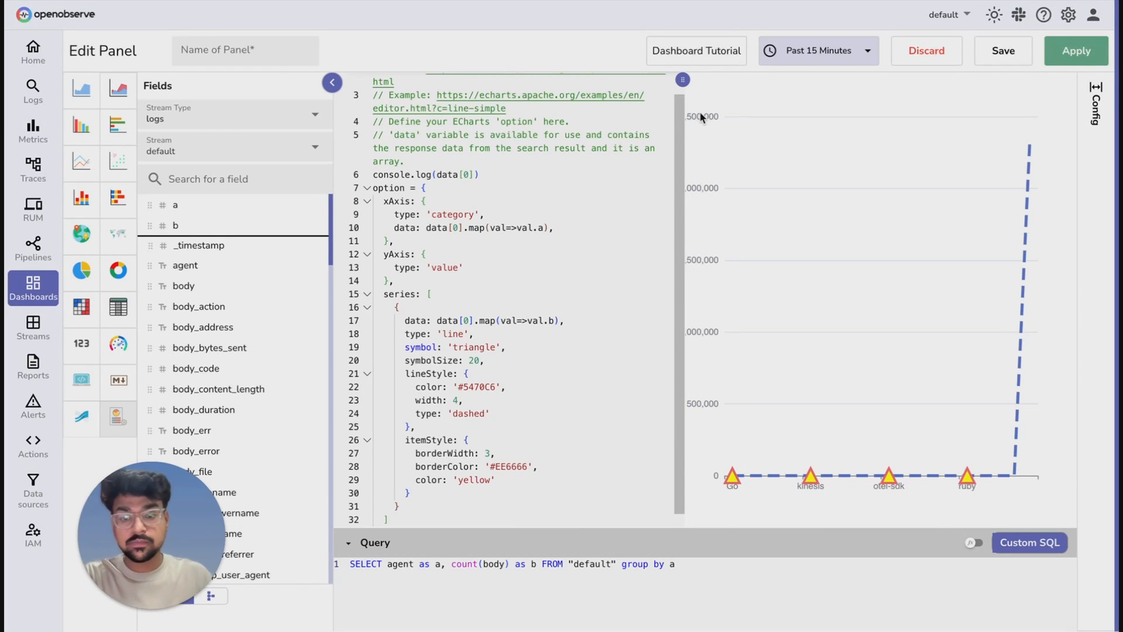
# Open the browser's developer console, clear its messages and rerun the panel to log the response data.
pyautogui.rightClick(829, 186)
pyautogui.click(851, 236)
pyautogui.click(849, 10)
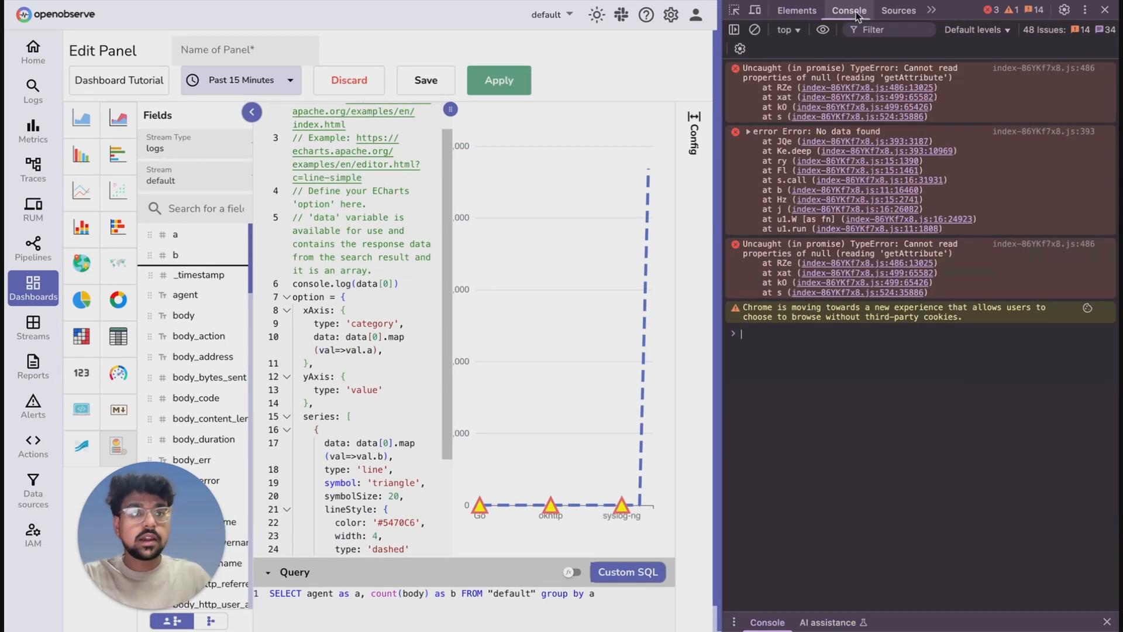
pyautogui.click(755, 30)
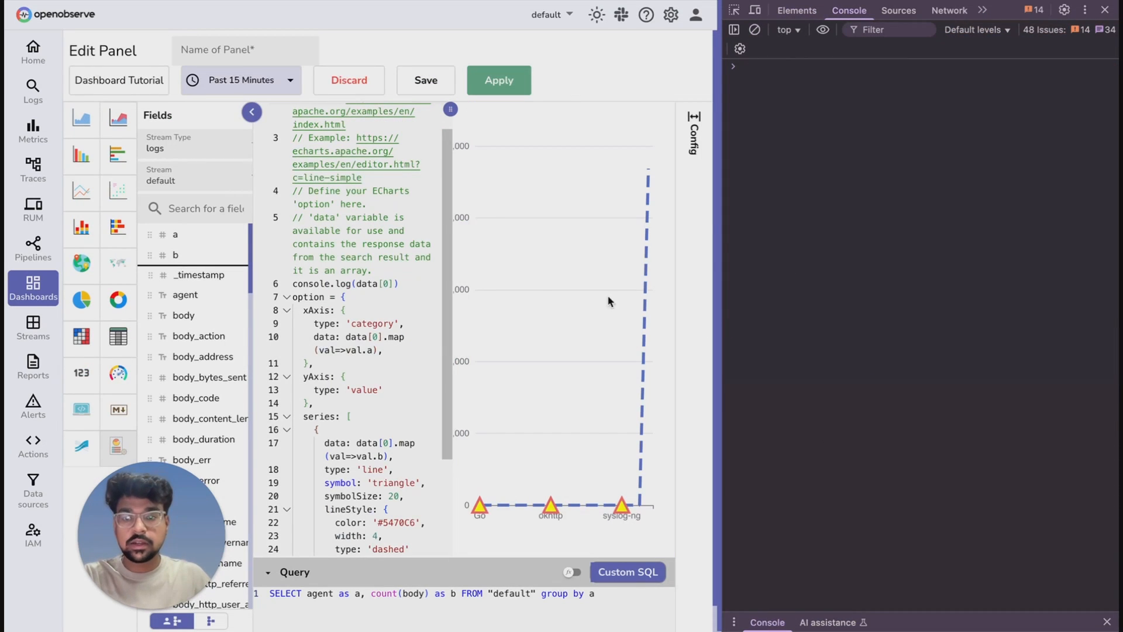
pyautogui.click(499, 81)
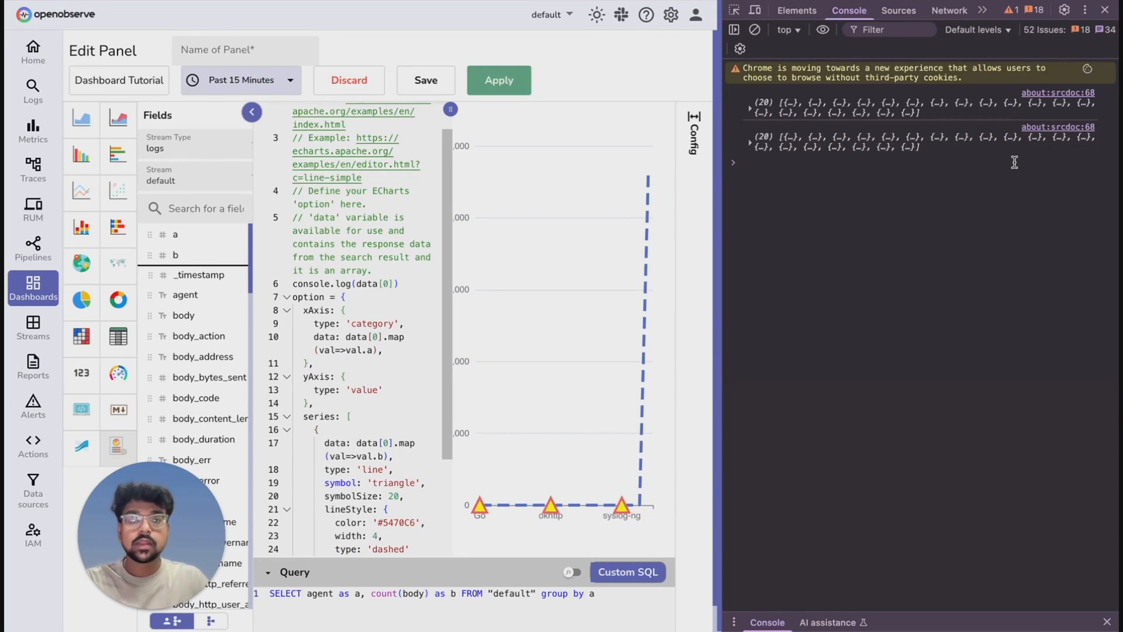
# Inspect the logged array entries against the query aliases and the chart's data mappings, and close the developer tools.
pyautogui.click(751, 141)
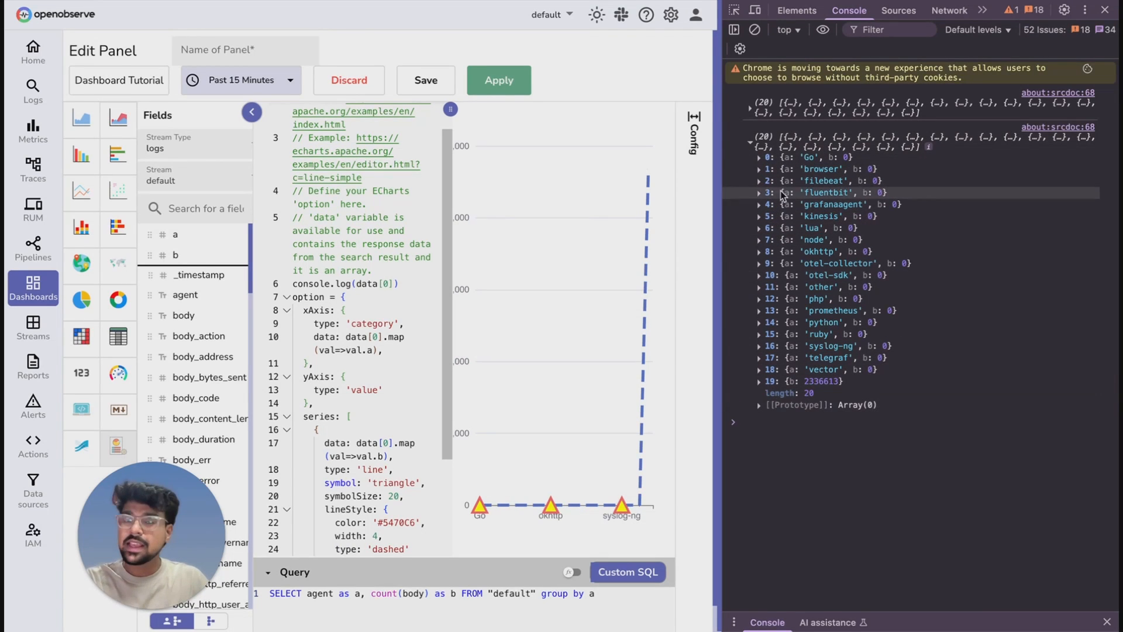
pyautogui.click(751, 143)
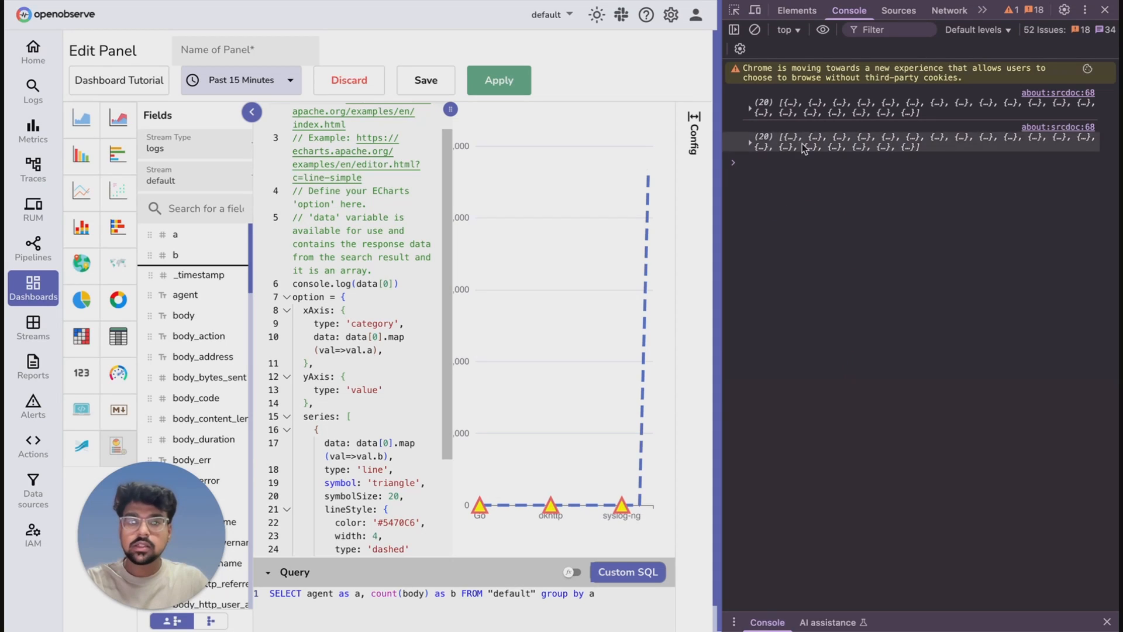
pyautogui.moveTo(619, 593); pyautogui.dragTo(256, 592)
pyautogui.click(629, 602)
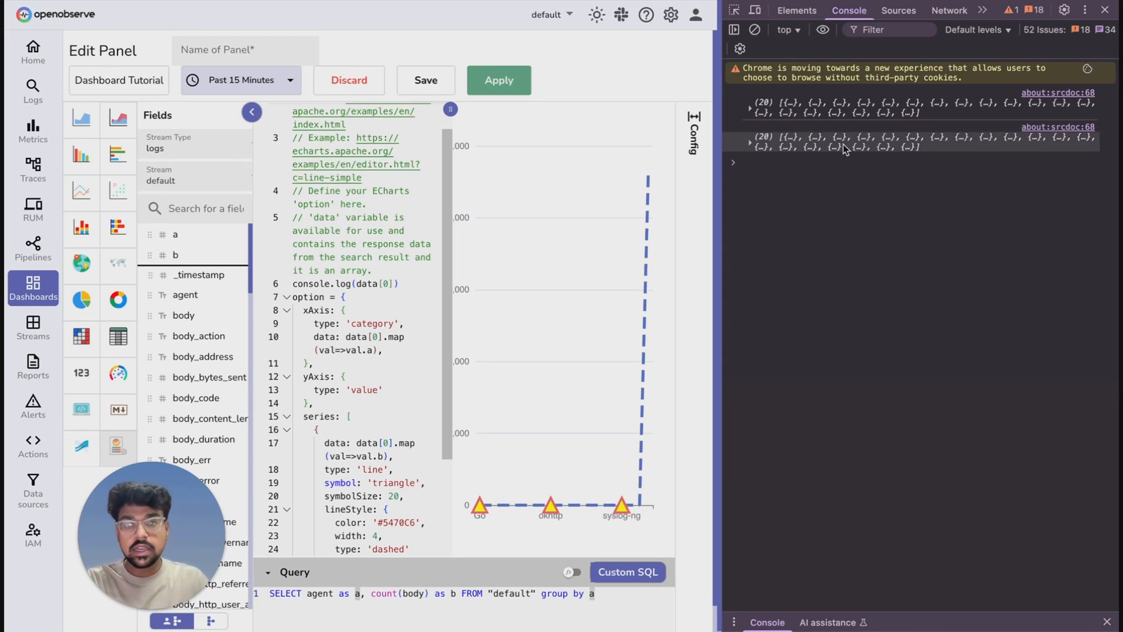
pyautogui.click(754, 144)
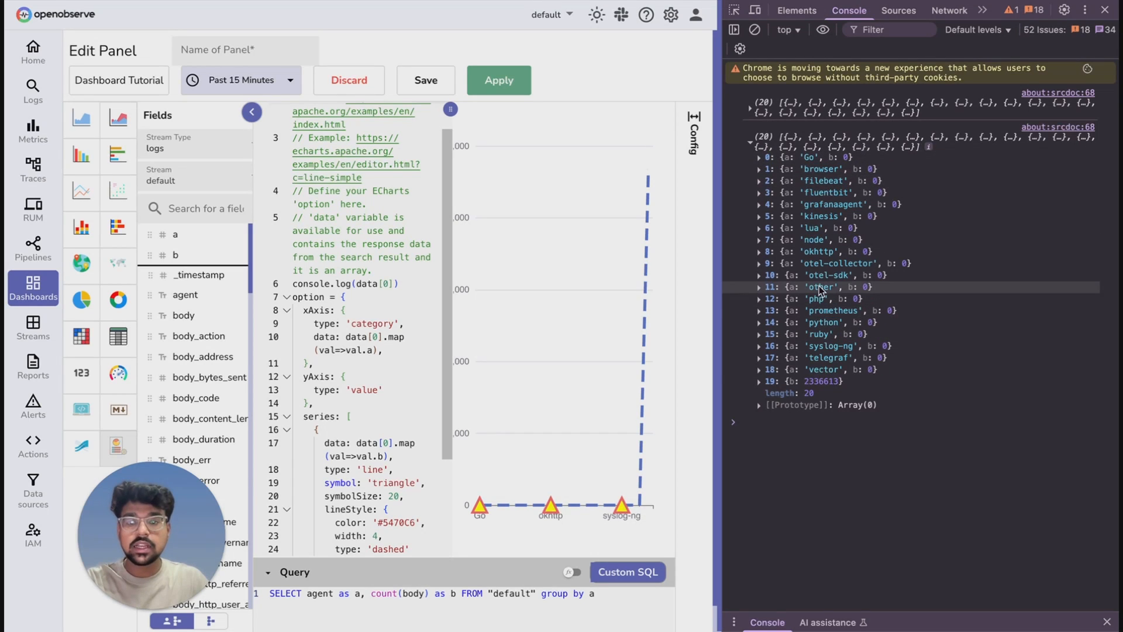
pyautogui.moveTo(334, 595)
pyautogui.mouseDown()
pyautogui.moveTo(369, 594)
pyautogui.moveTo(334, 594)
pyautogui.mouseUp()
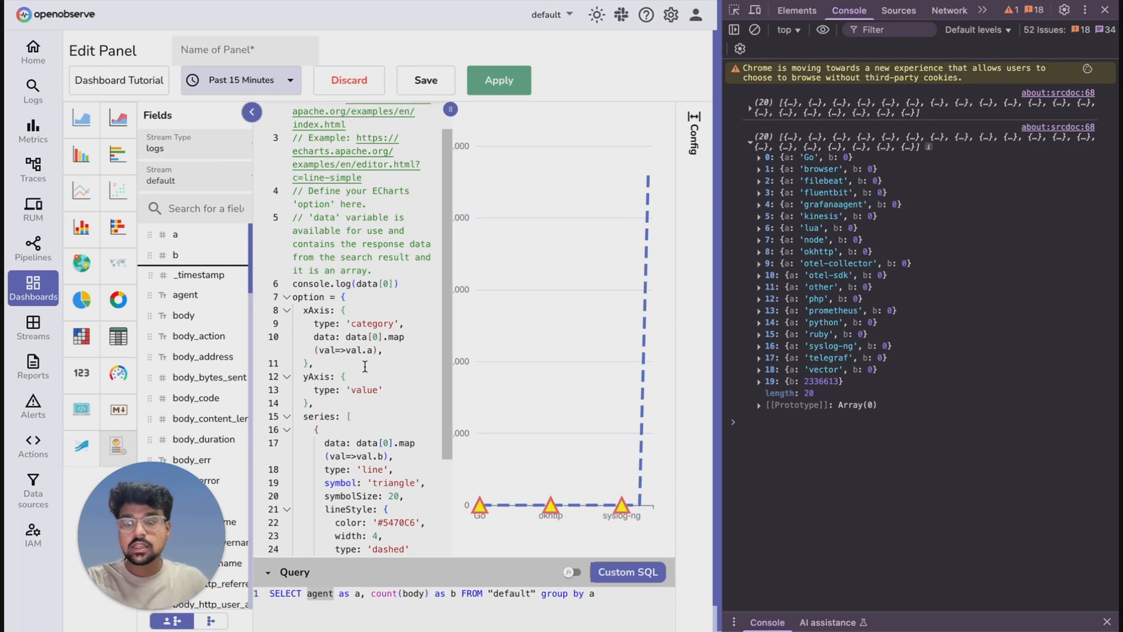
pyautogui.scroll(-1, 358, 359)
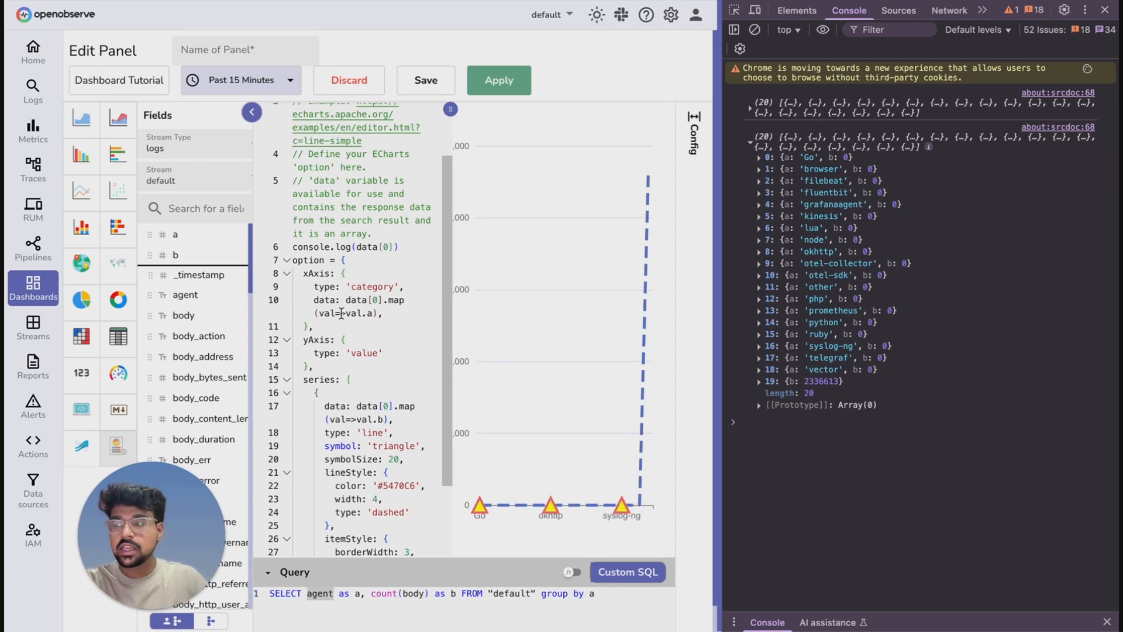
pyautogui.scroll(-2, 385, 404)
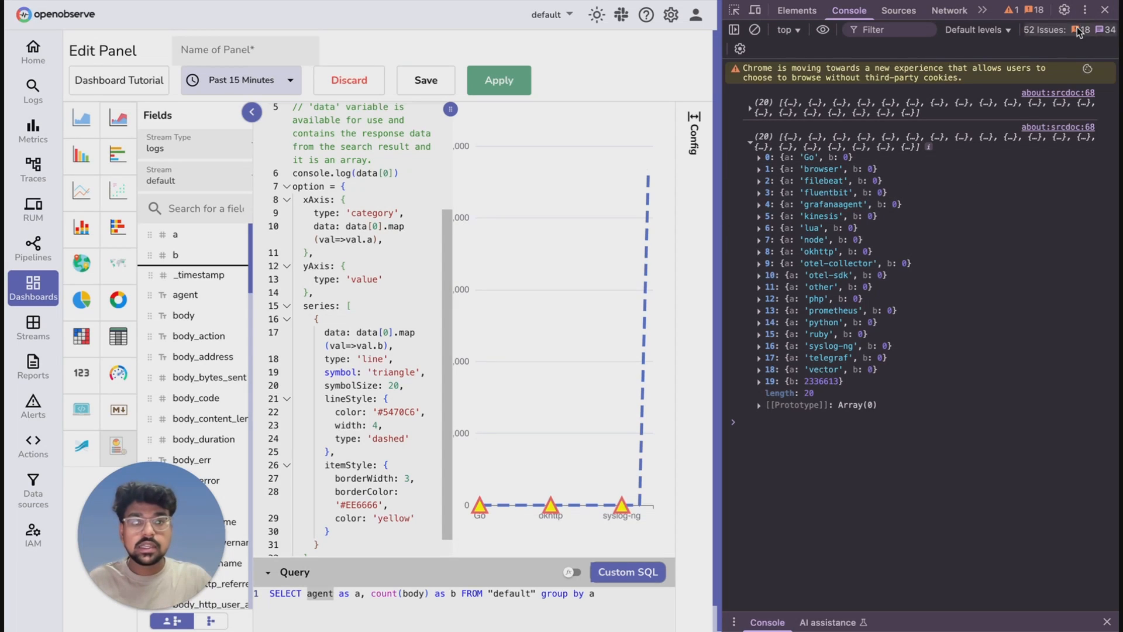
pyautogui.scroll(-1, 335, 313)
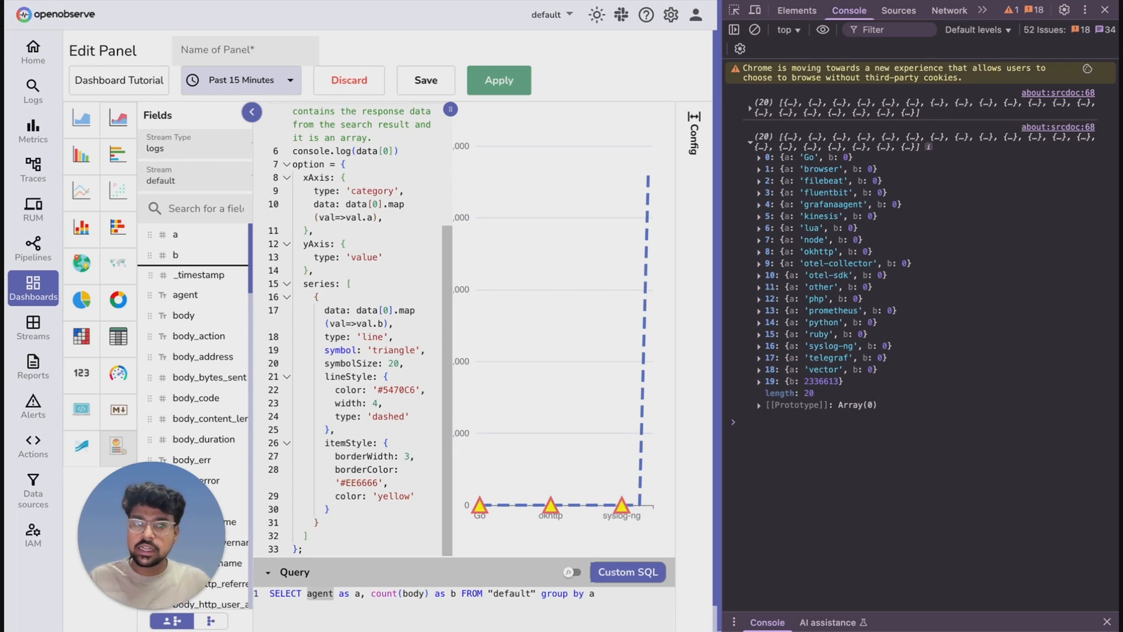
pyautogui.click(1105, 13)
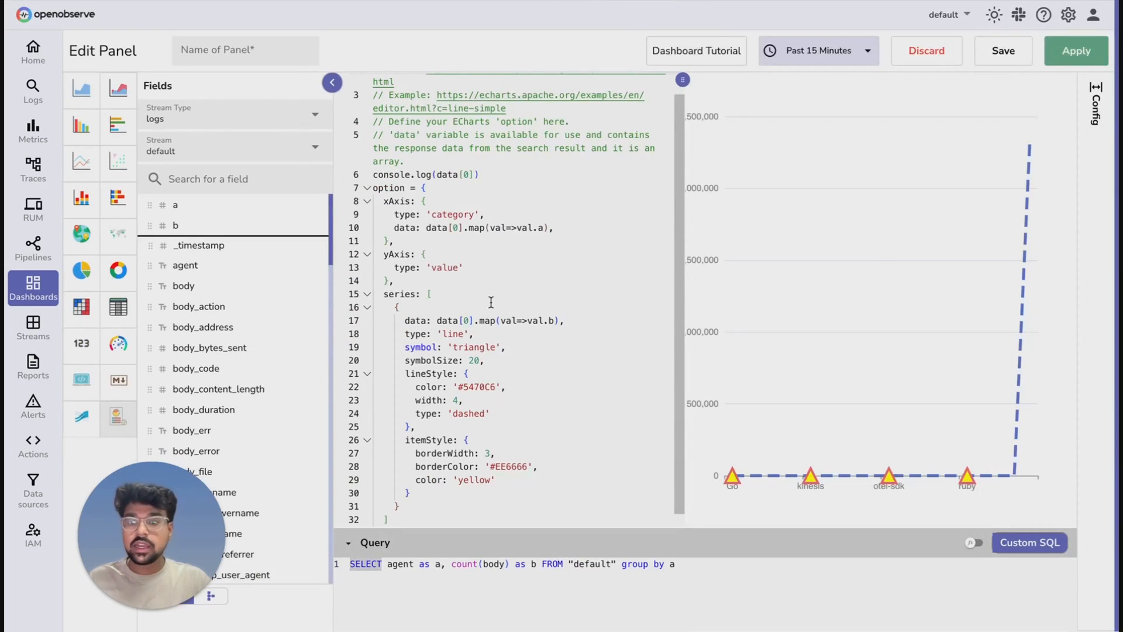
# Check the xAxis type in the panel code and look up its available options in the ECharts option documentation.
pyautogui.scroll(-1, 541, 301)
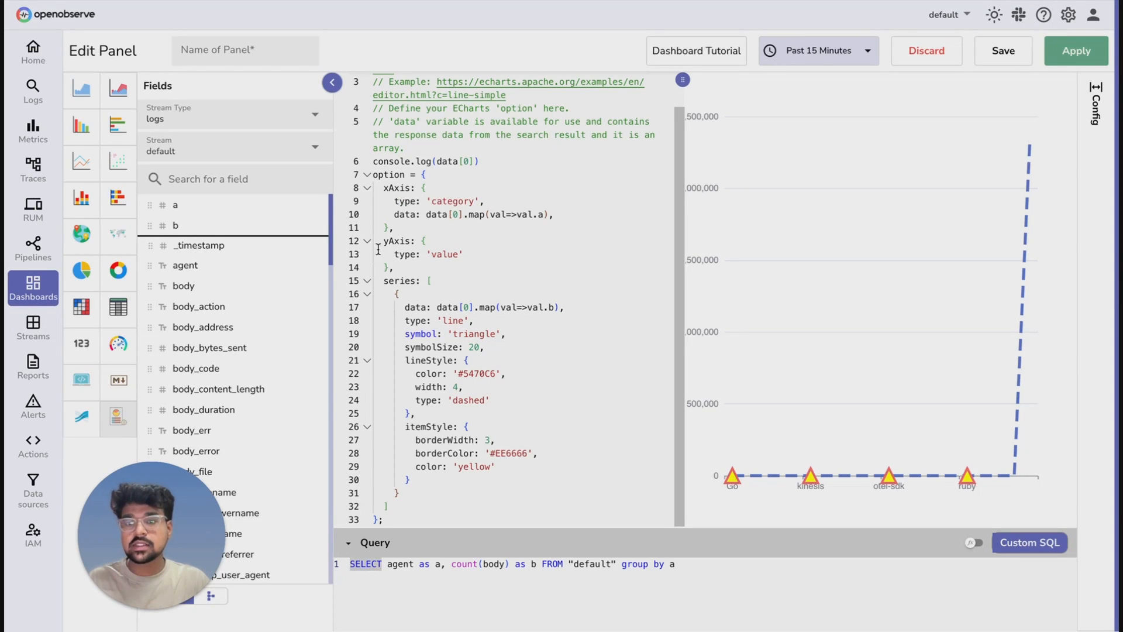
pyautogui.doubleClick(397, 201)
pyautogui.scroll(1, 395, 201)
pyautogui.doubleClick(395, 201)
pyautogui.click(461, 202)
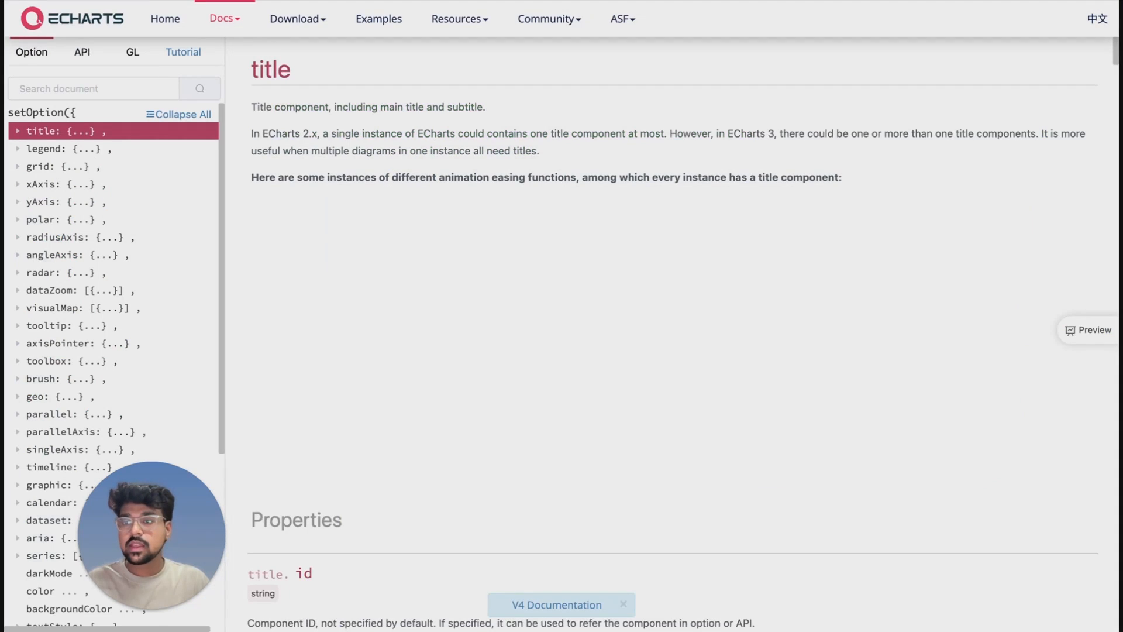
pyautogui.click(18, 185)
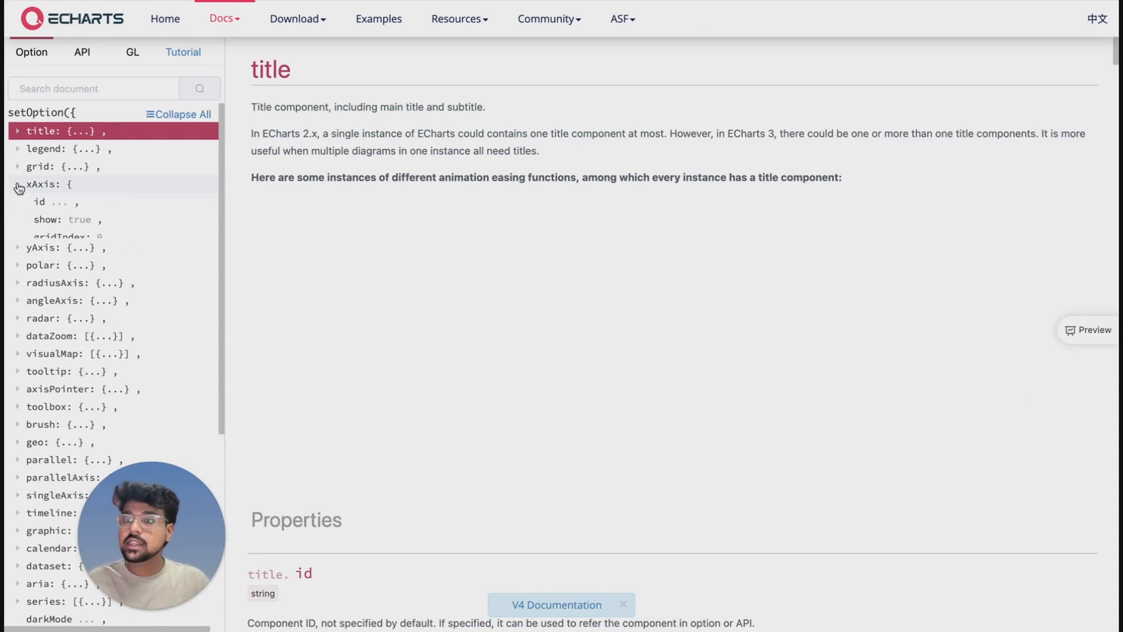
pyautogui.click(44, 309)
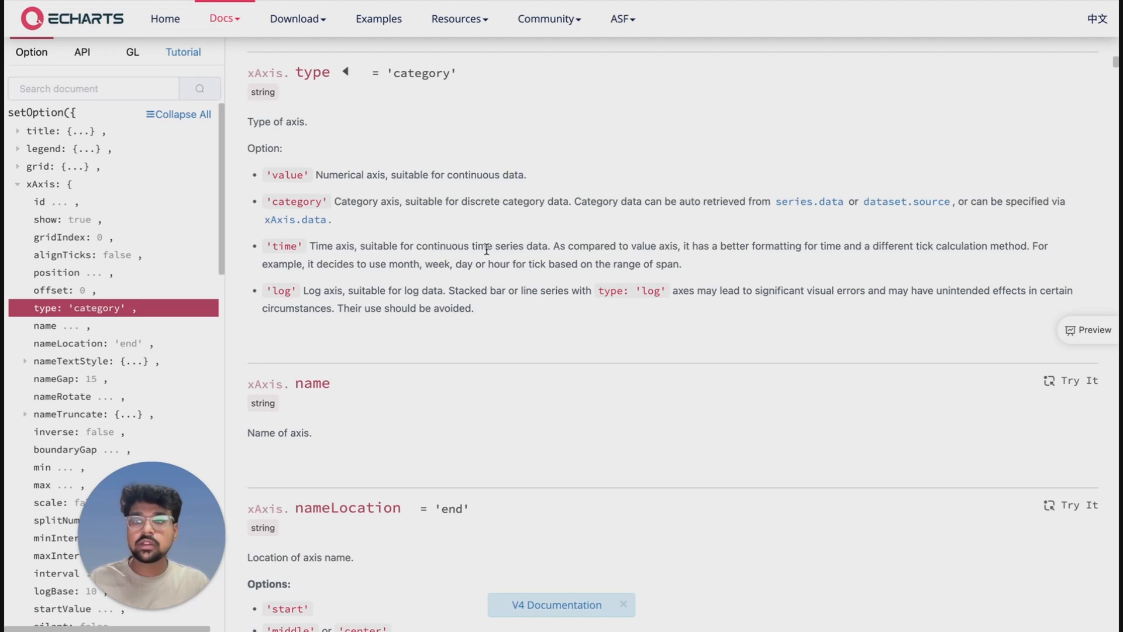
pyautogui.moveTo(468, 244); pyautogui.dragTo(515, 245)
pyautogui.moveTo(401, 287); pyautogui.dragTo(445, 284)
pyautogui.click(444, 285)
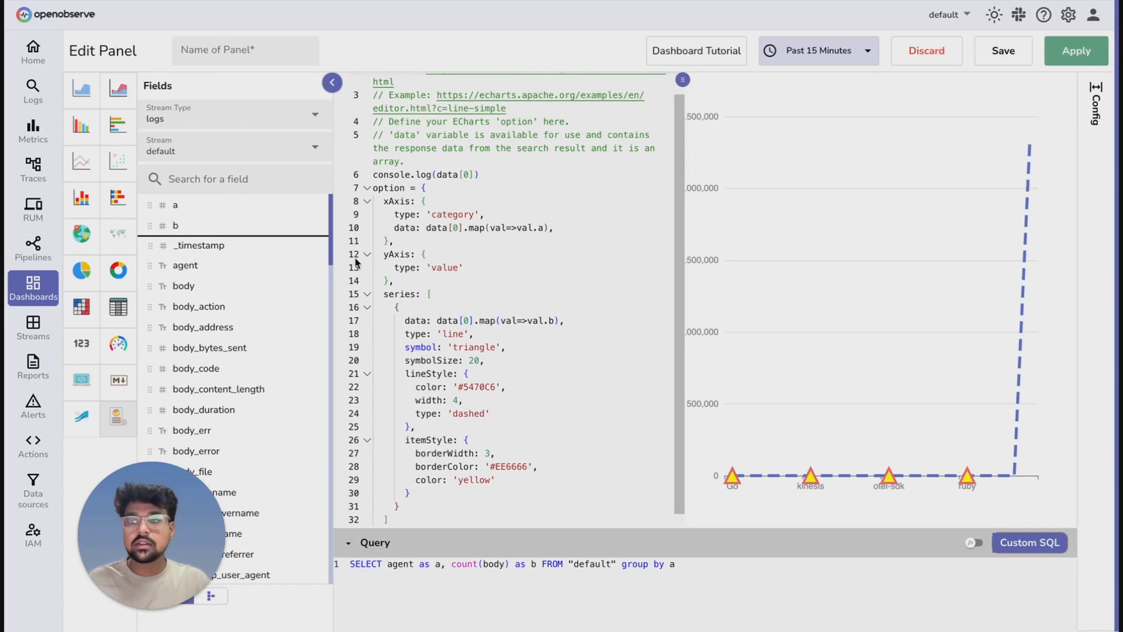
# Return to the OpenObserve panel and change the xAxis type to 'time' in the option code.
pyautogui.click(477, 215)
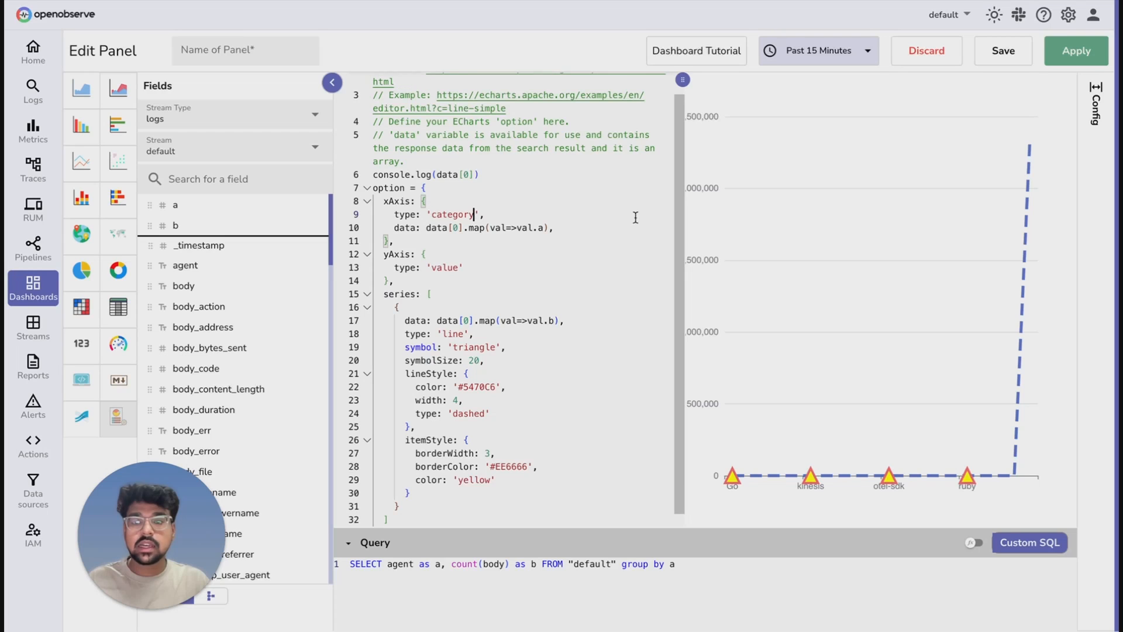
pyautogui.press('BackSpace')
pyautogui.press('BackSpace')
pyautogui.press('BackSpace')
pyautogui.press('BackSpace')
pyautogui.press('BackSpace')
pyautogui.press('BackSpace')
pyautogui.press('BackSpace')
pyautogui.press('BackSpace')
pyautogui.write('time')
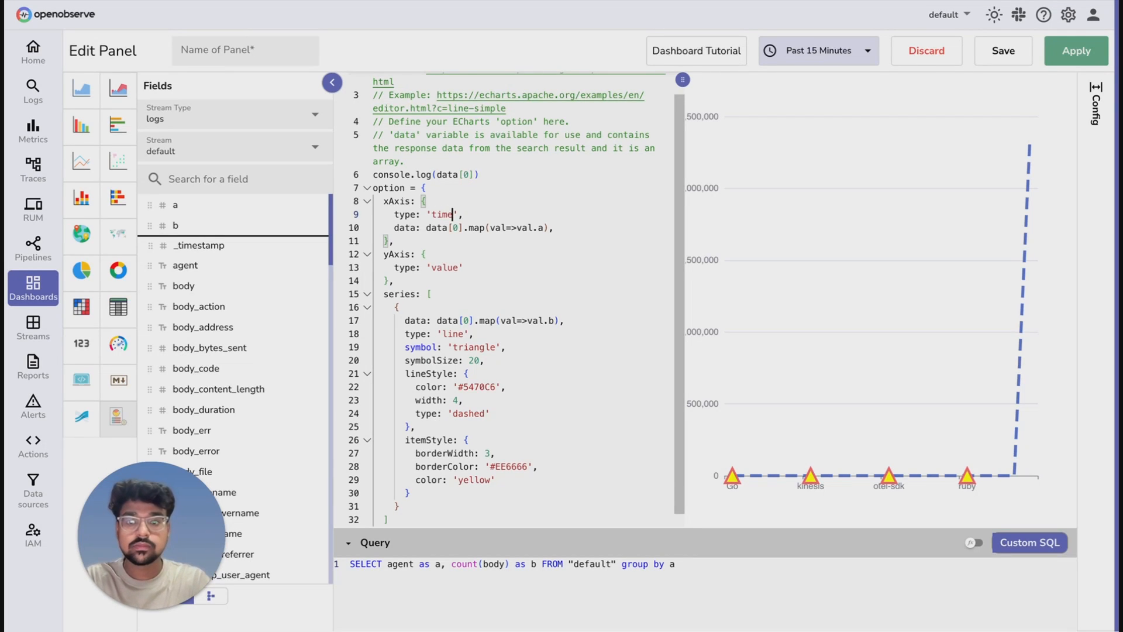
pyautogui.press('Right')
pyautogui.scroll(-1, 544, 328)
pyautogui.write(',')
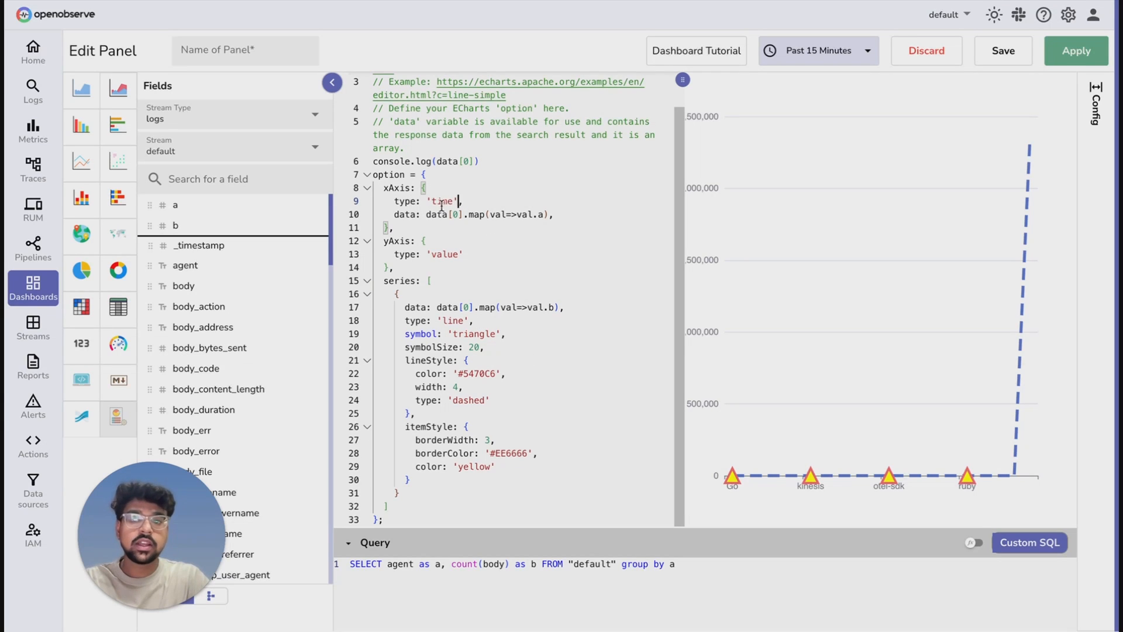
# Replace the agent field in the SQL query with histogram(_timestamp), keeping the alias a.
pyautogui.moveTo(413, 562); pyautogui.dragTo(387, 562)
pyautogui.press('BackSpace')
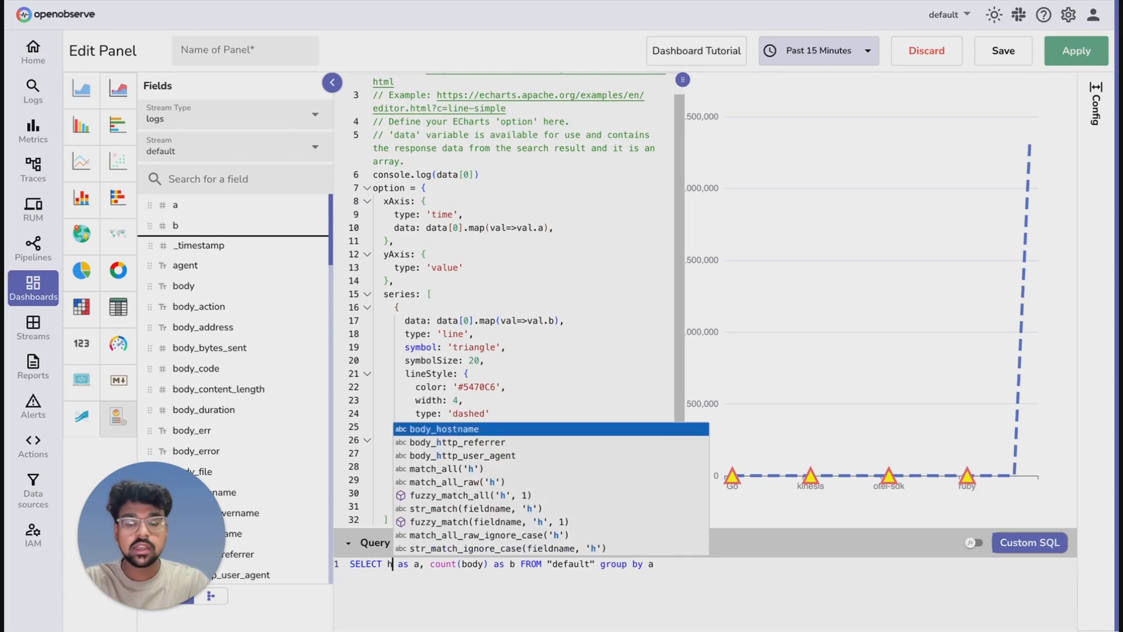
pyautogui.write('host')
pyautogui.press('BackSpace')
pyautogui.press('BackSpace')
pyautogui.press('BackSpace')
pyautogui.write('isto')
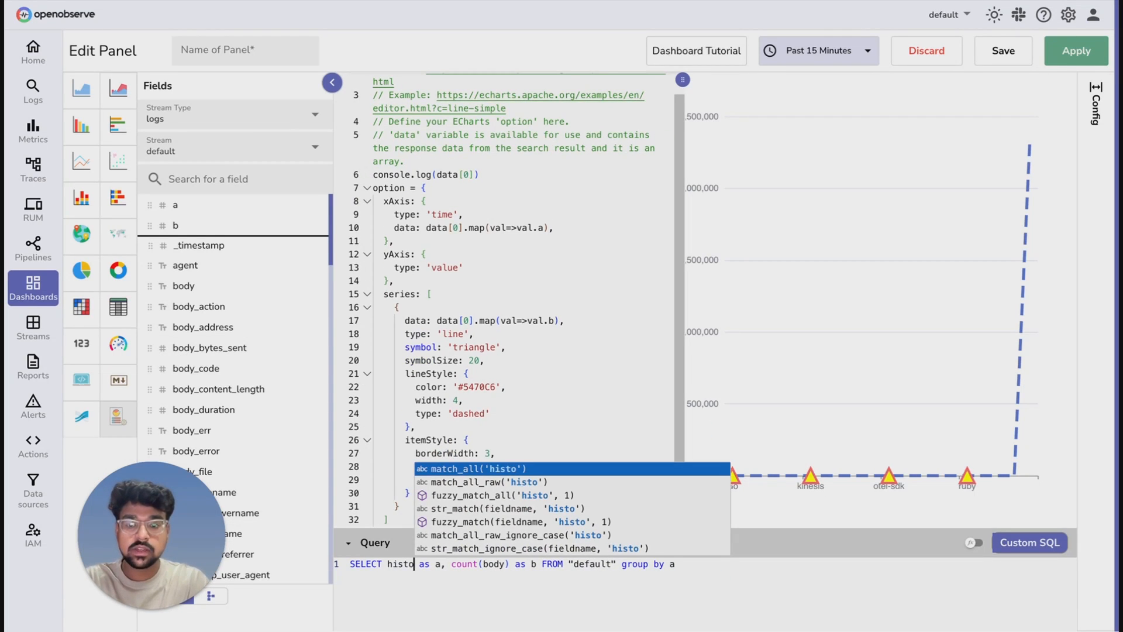
pyautogui.write('gram(')
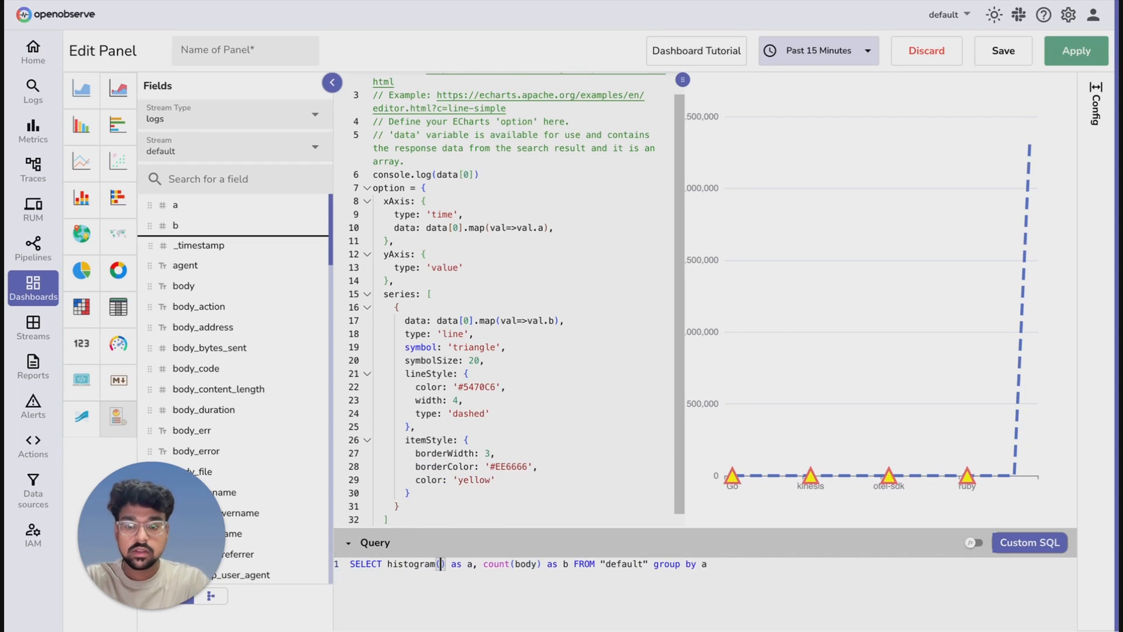
pyautogui.write('_timesta')
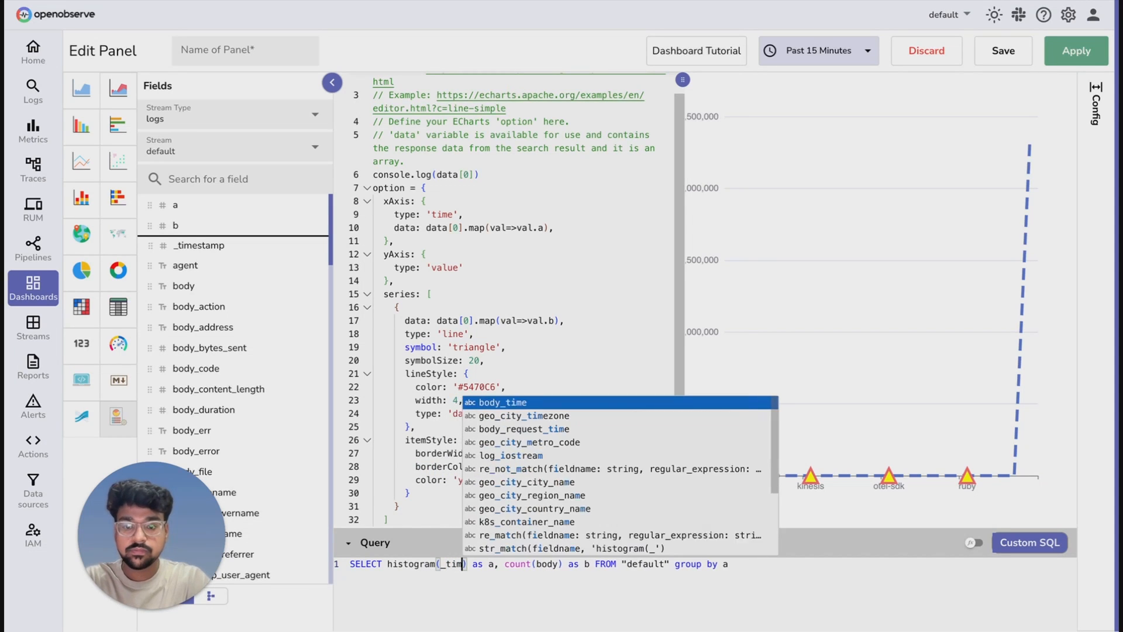
pyautogui.write('mp')
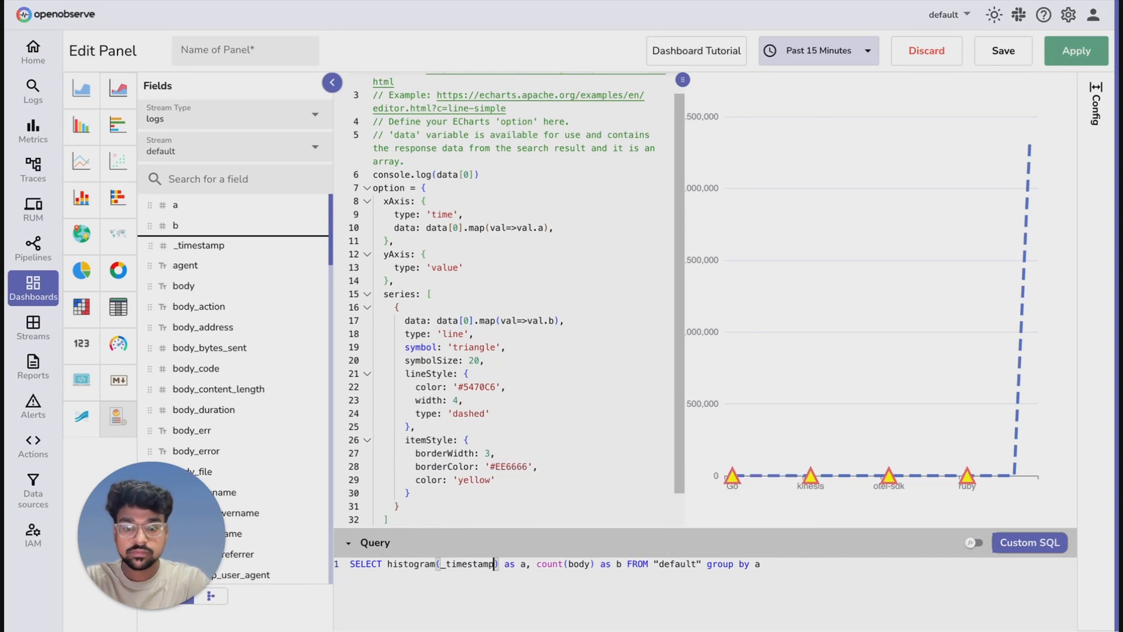
# Apply the histogram(_timestamp) query and the 'time' xAxis type to the chart preview.
pyautogui.click(539, 579)
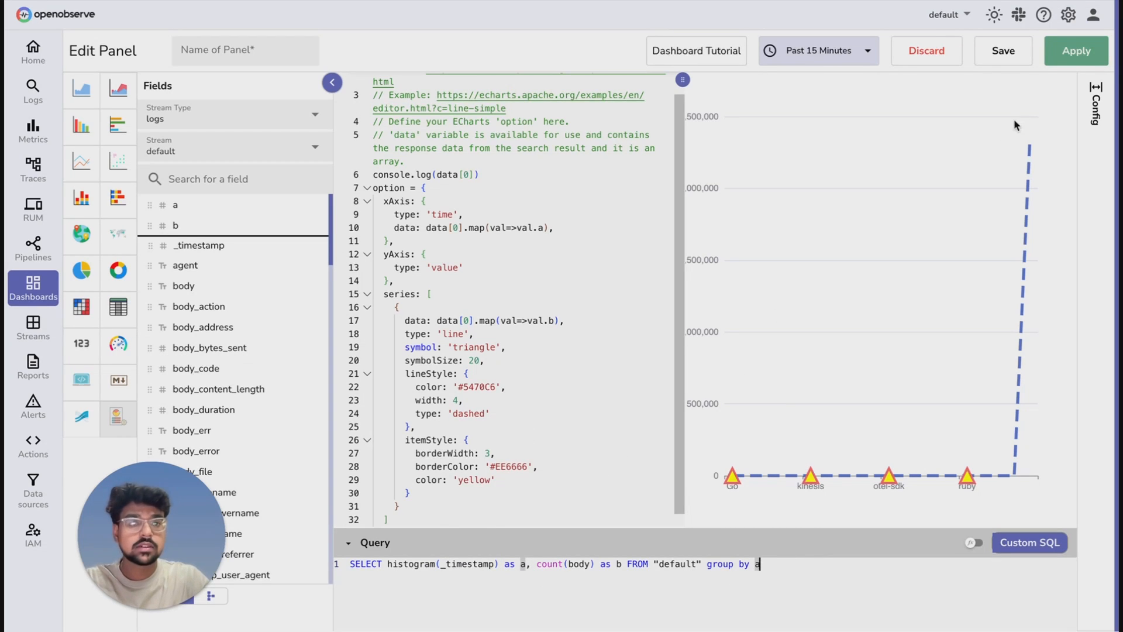
pyautogui.click(1082, 62)
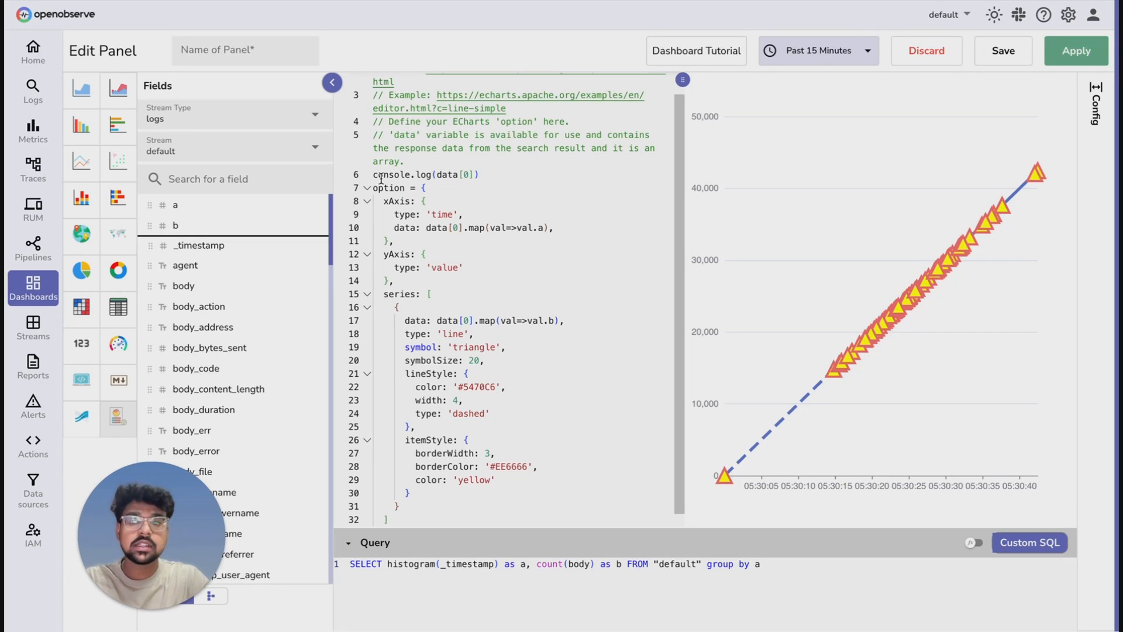
# Change the line series symbol to 'square' in the option code and apply it to the chart.
pyautogui.scroll(-1, 462, 331)
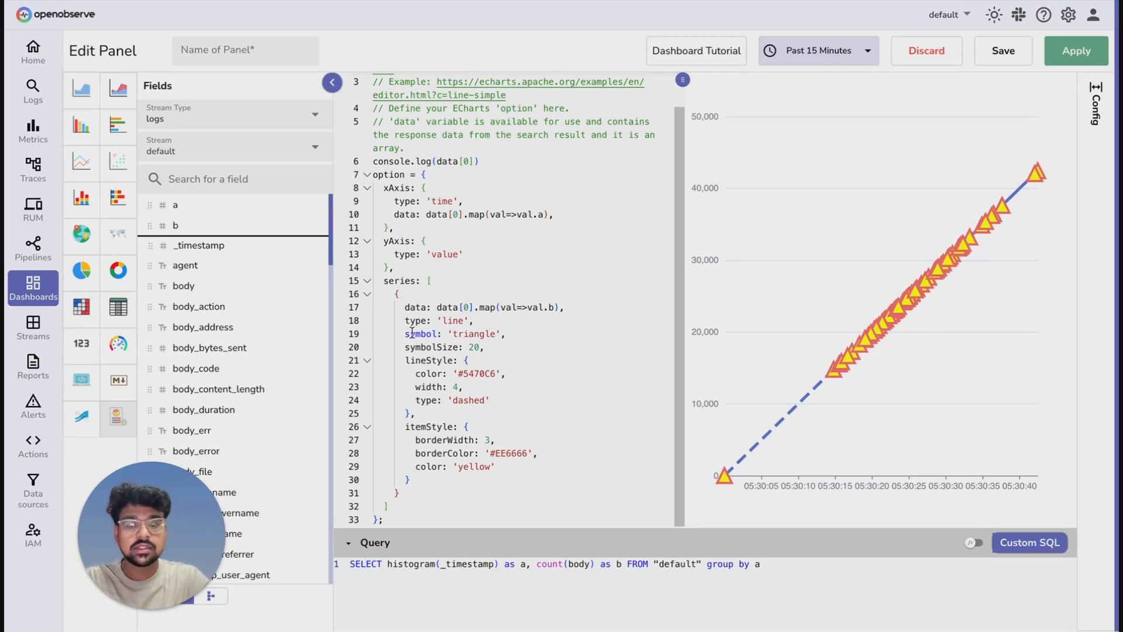
pyautogui.click(495, 335)
pyautogui.scroll(1, 494, 335)
pyautogui.press('BackSpace')
pyautogui.press('BackSpace')
pyautogui.press('BackSpace')
pyautogui.press('BackSpace')
pyautogui.press('BackSpace')
pyautogui.press('BackSpace')
pyautogui.press('BackSpace')
pyautogui.press('BackSpace')
pyautogui.write('square')
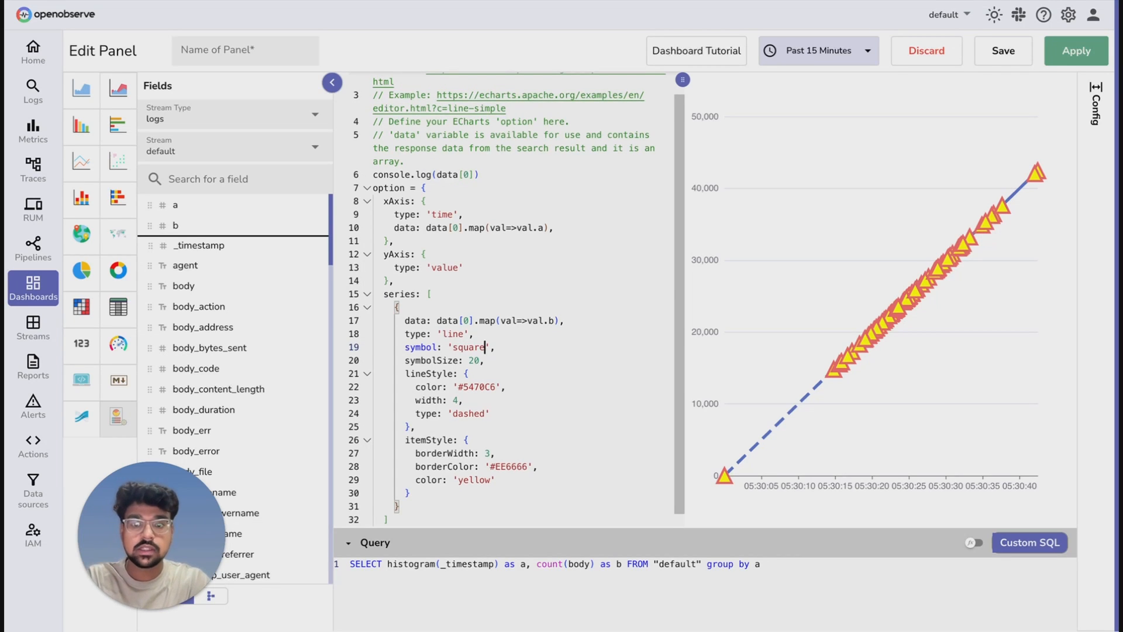
pyautogui.click(1065, 59)
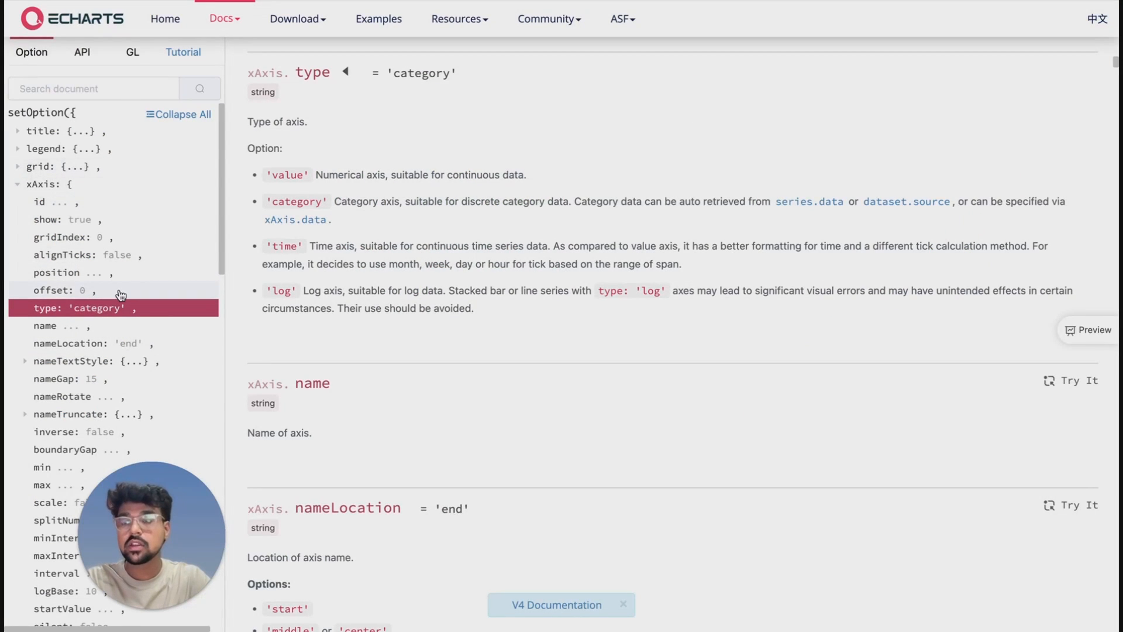
# Switch to the ECharts examples gallery and open the '3D Bar with Dataset' example from the 3D Bar category.
pyautogui.scroll(-2, 120, 296)
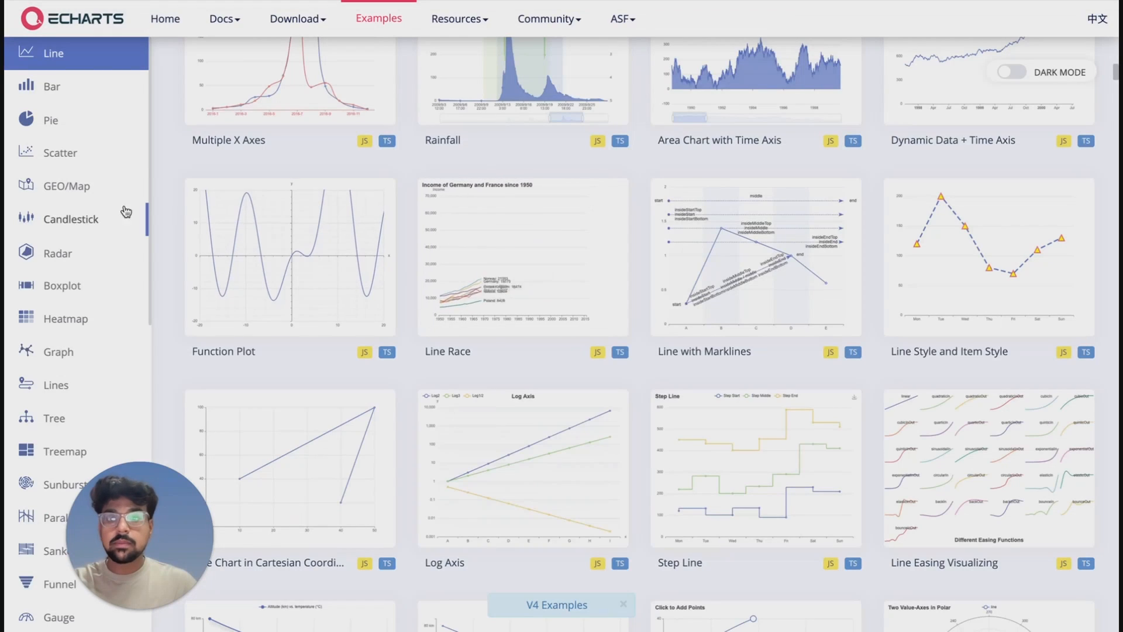
pyautogui.scroll(-5, 76, 263)
pyautogui.scroll(-6, 77, 263)
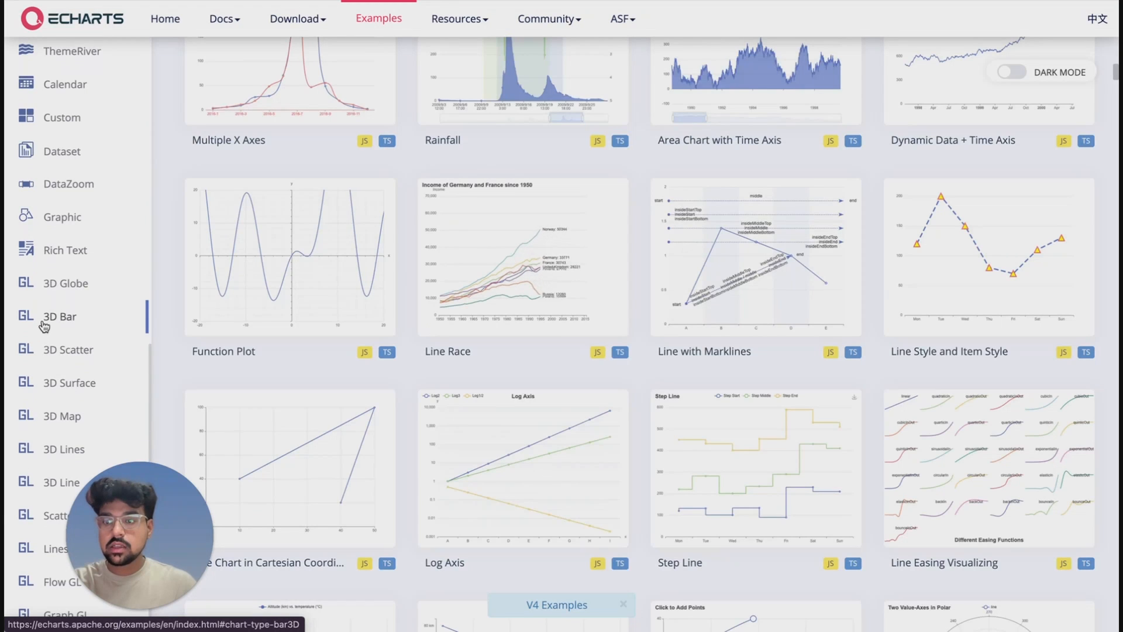
pyautogui.click(60, 316)
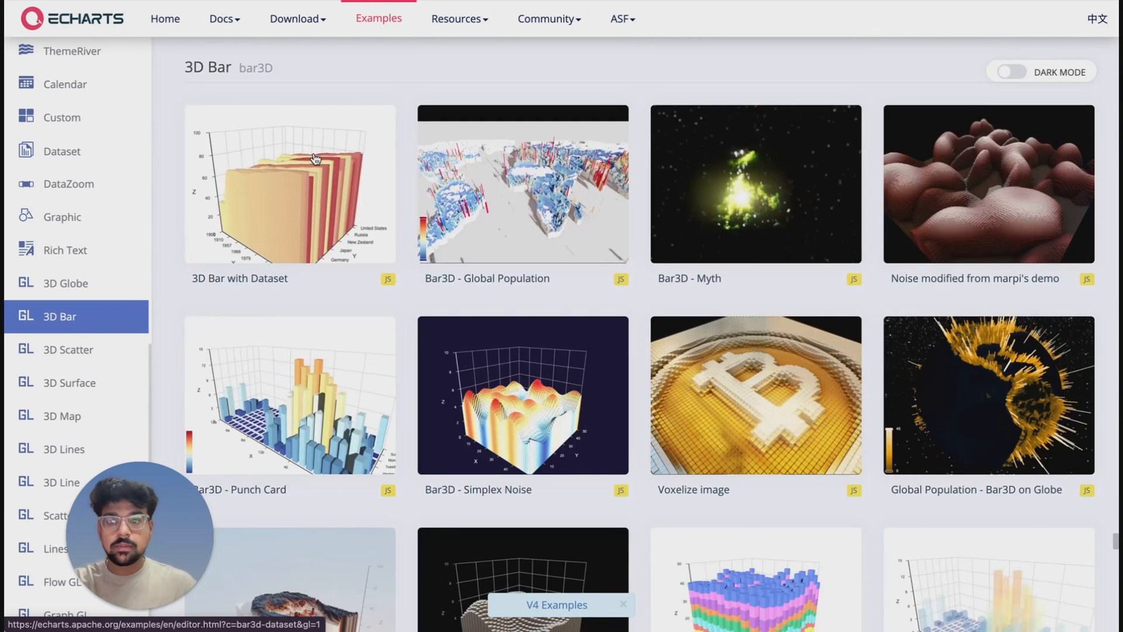
pyautogui.click(314, 153)
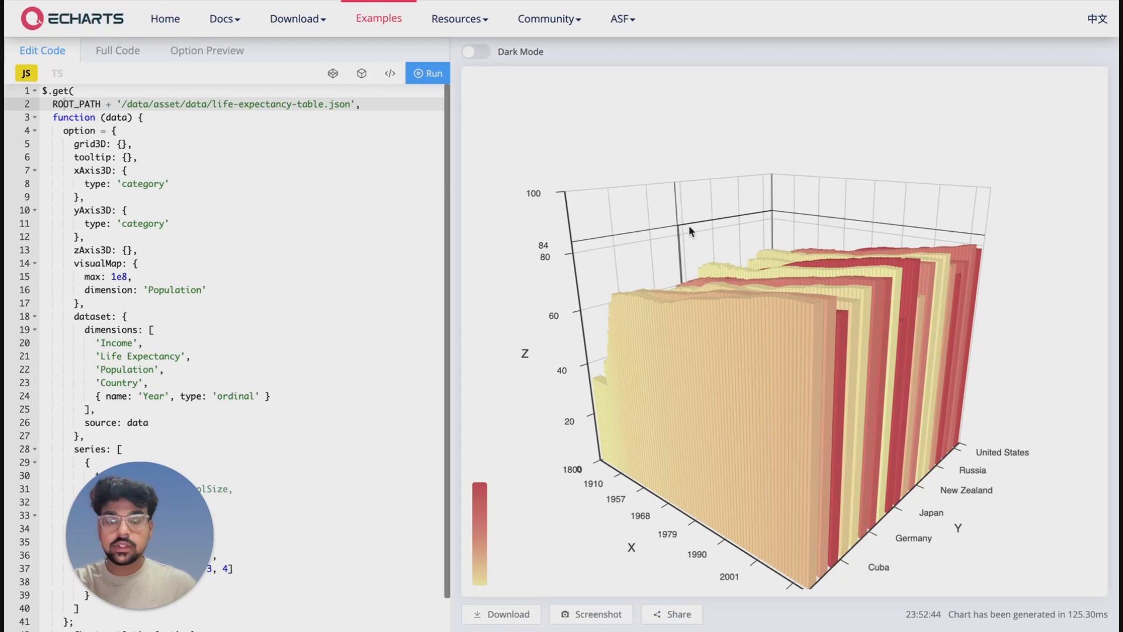
# Copy the 3D bar example's option object and paste it over the empty option block in the OpenObserve panel '3Dbar chart'.
pyautogui.moveTo(146, 521); pyautogui.dragTo(367, 520)
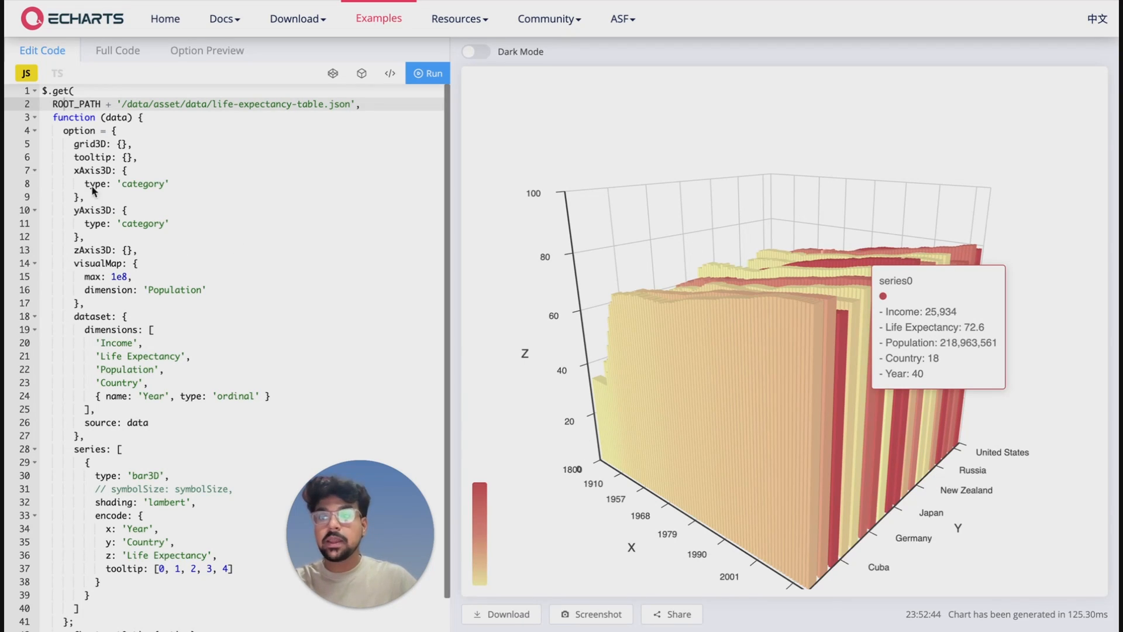
pyautogui.moveTo(46, 128); pyautogui.dragTo(75, 621)
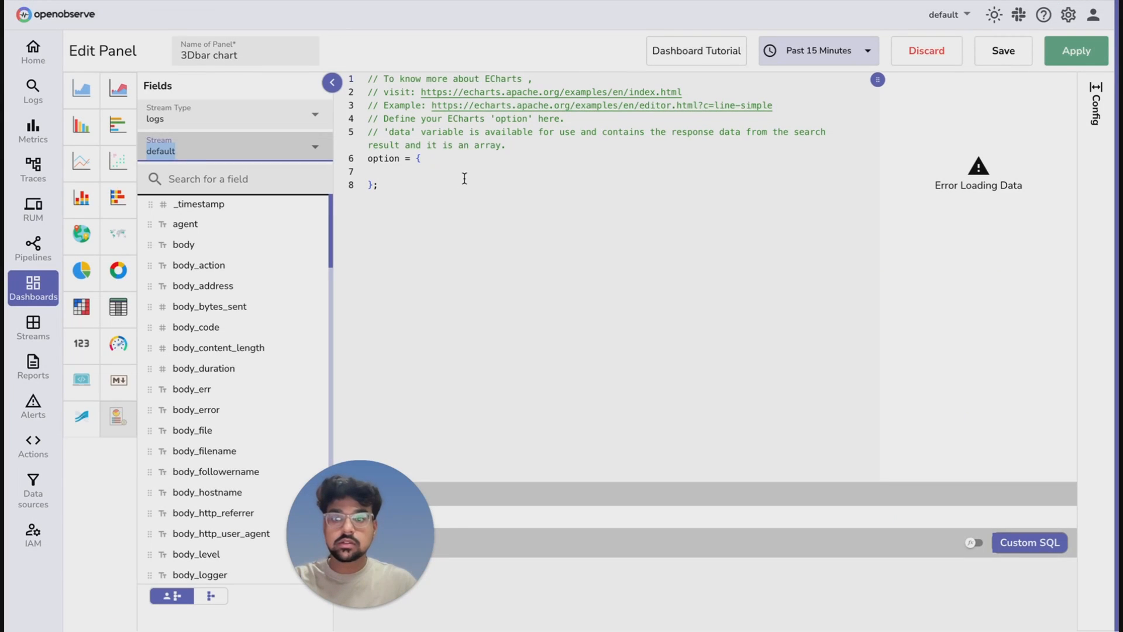
pyautogui.moveTo(379, 184); pyautogui.dragTo(364, 158)
pyautogui.press('BackSpace')
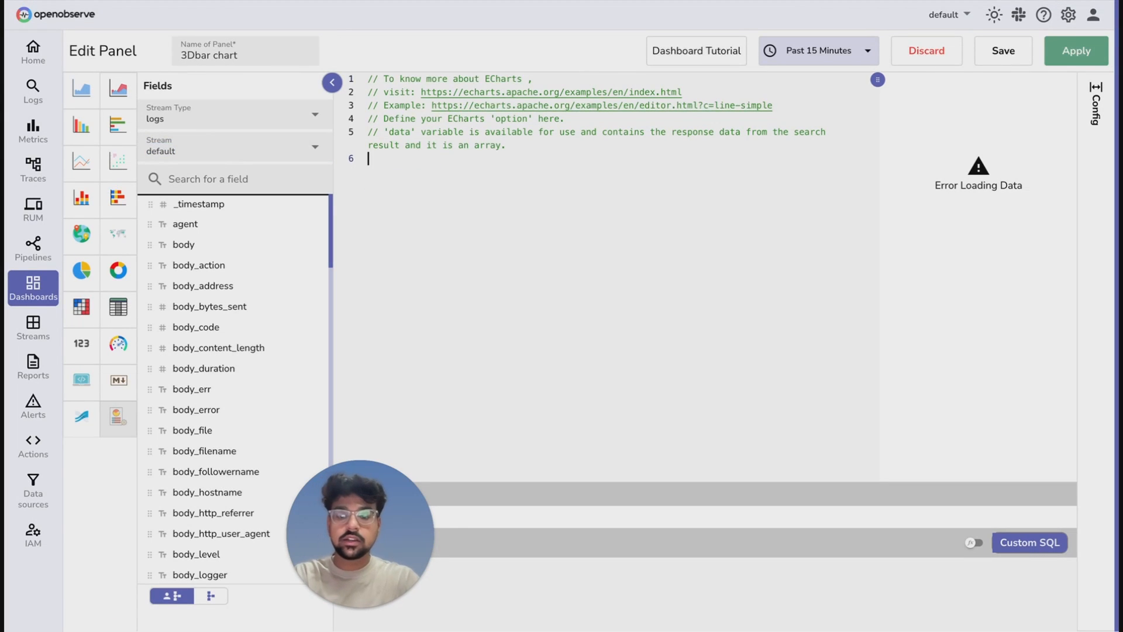
pyautogui.hotkey('ctrl', 'v')
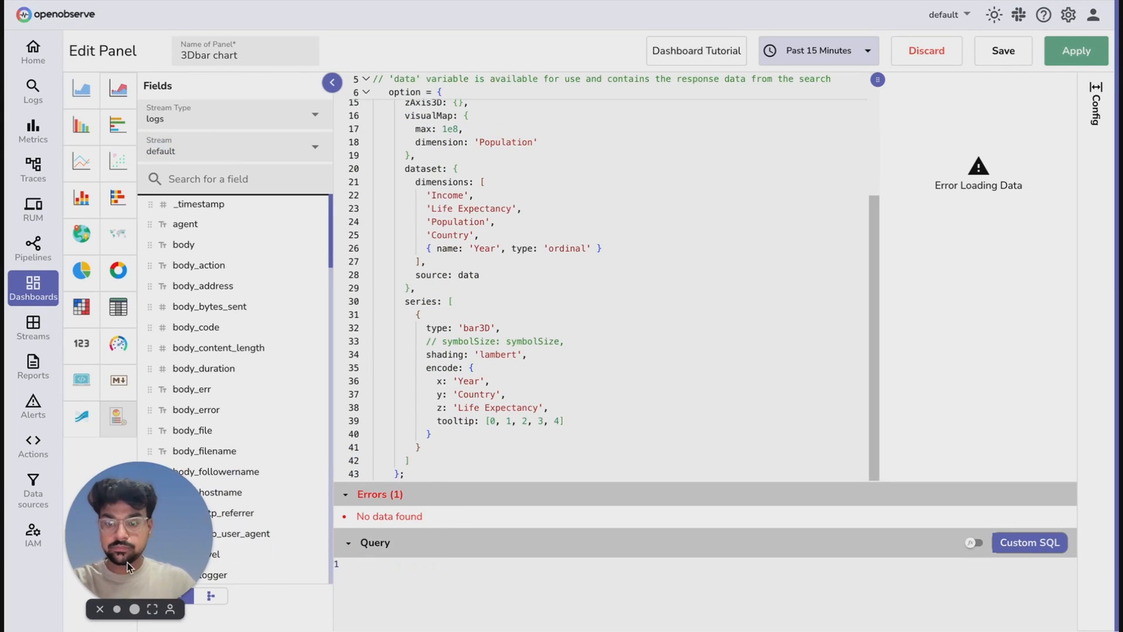
# Write a query selecting k8s_container_name, k8s_pod_name and count(_timestamp) as cnt from "default", grouped by k8s_container_name and k8s_pod_name.
pyautogui.scroll(5, 570, 328)
pyautogui.scroll(-5, 531, 316)
pyautogui.click(375, 567)
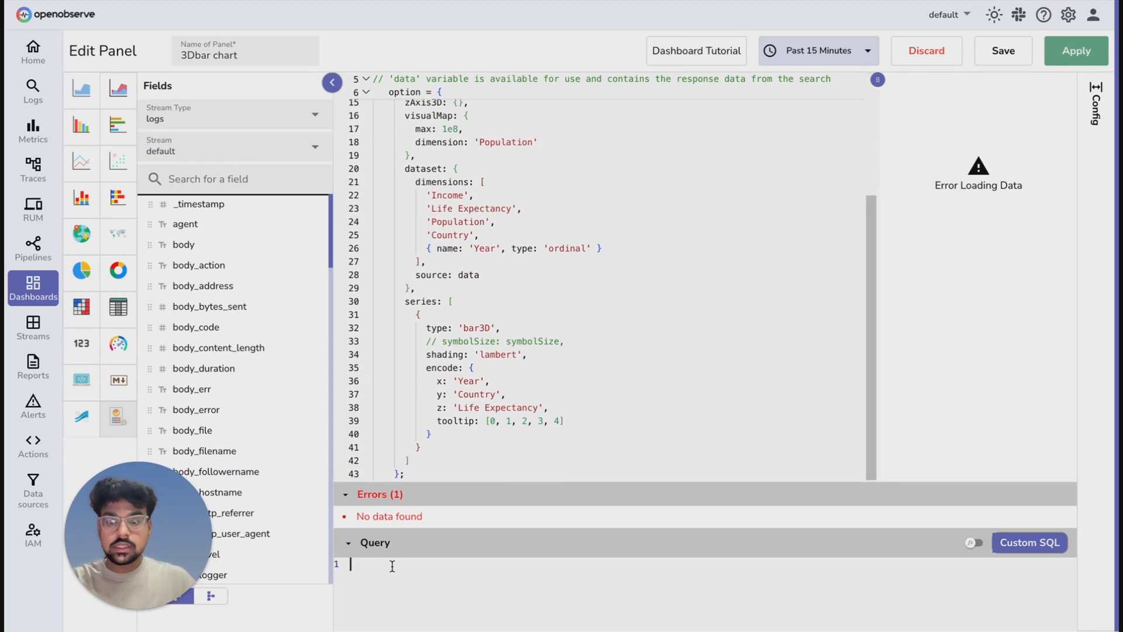
pyautogui.write('SELECT')
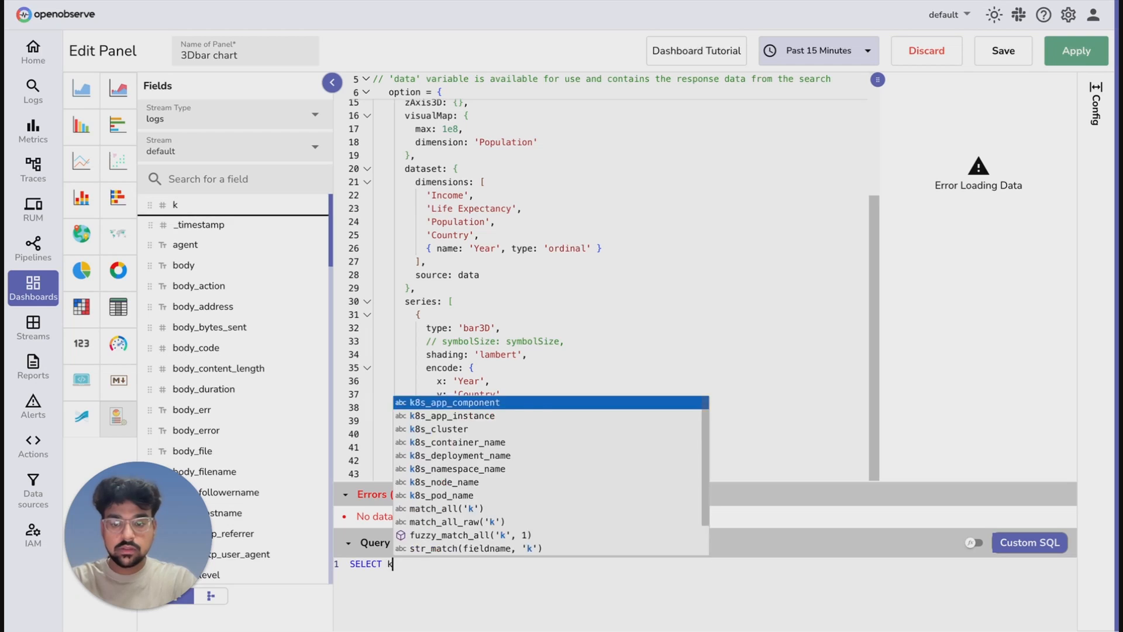
pyautogui.write(' k8s_cona')
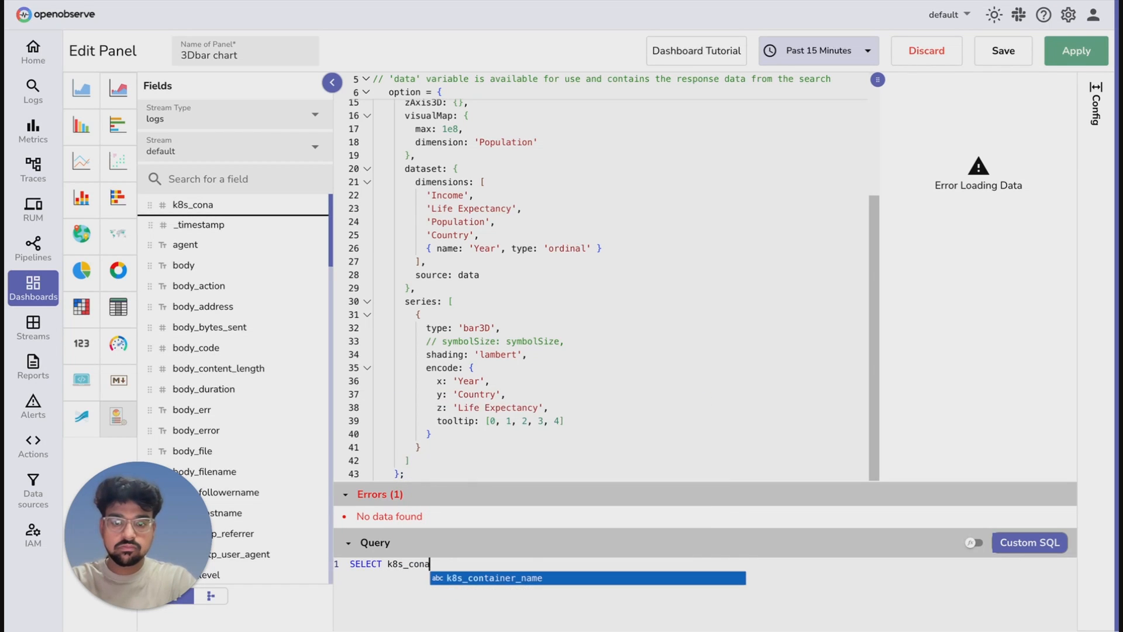
pyautogui.press('Return')
pyautogui.write(',')
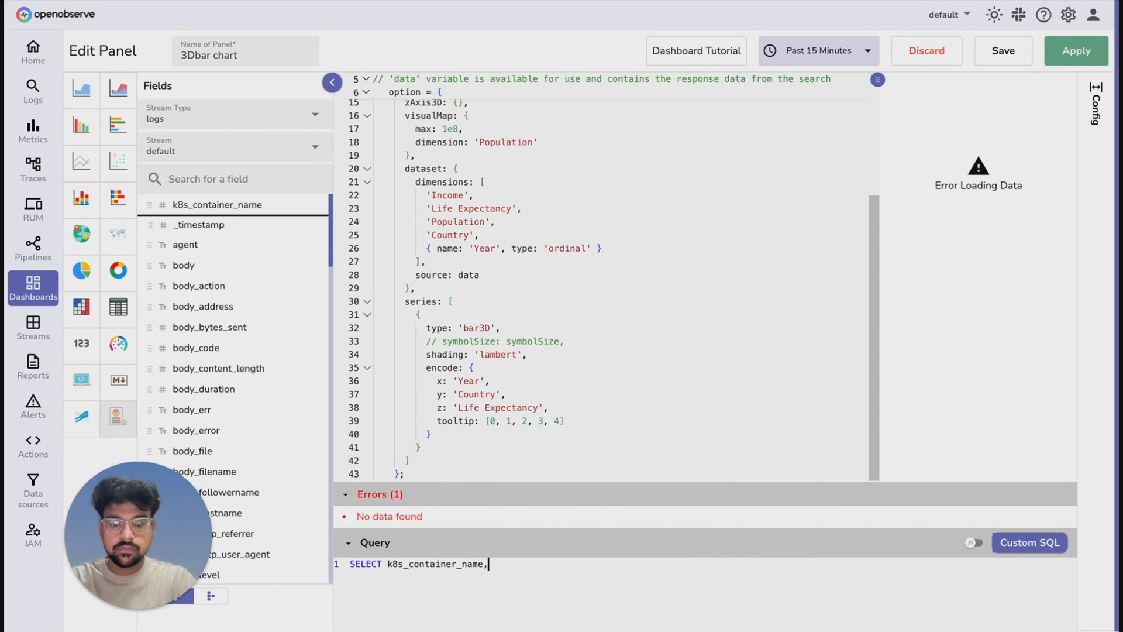
pyautogui.write('k8s_pod')
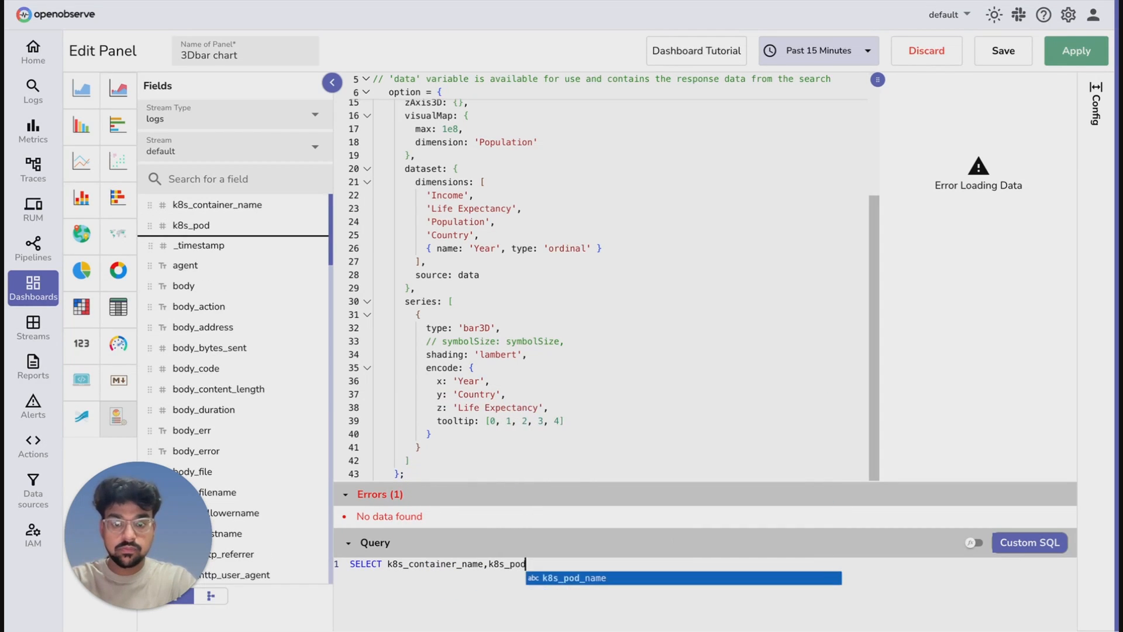
pyautogui.press('Return')
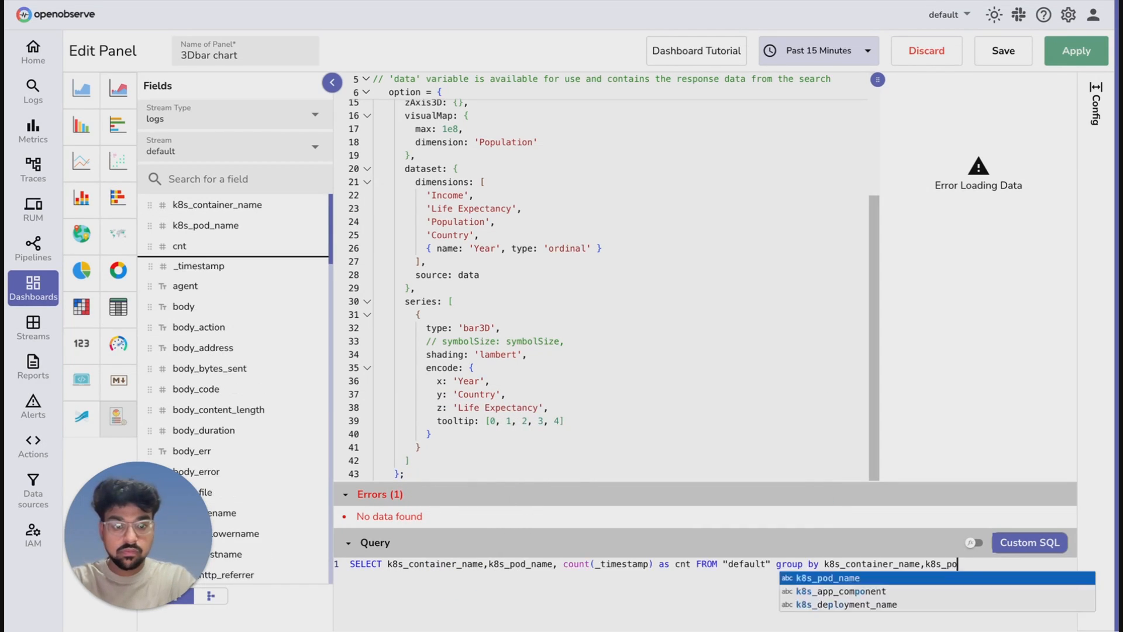
pyautogui.write('d')
pyautogui.press('Return')
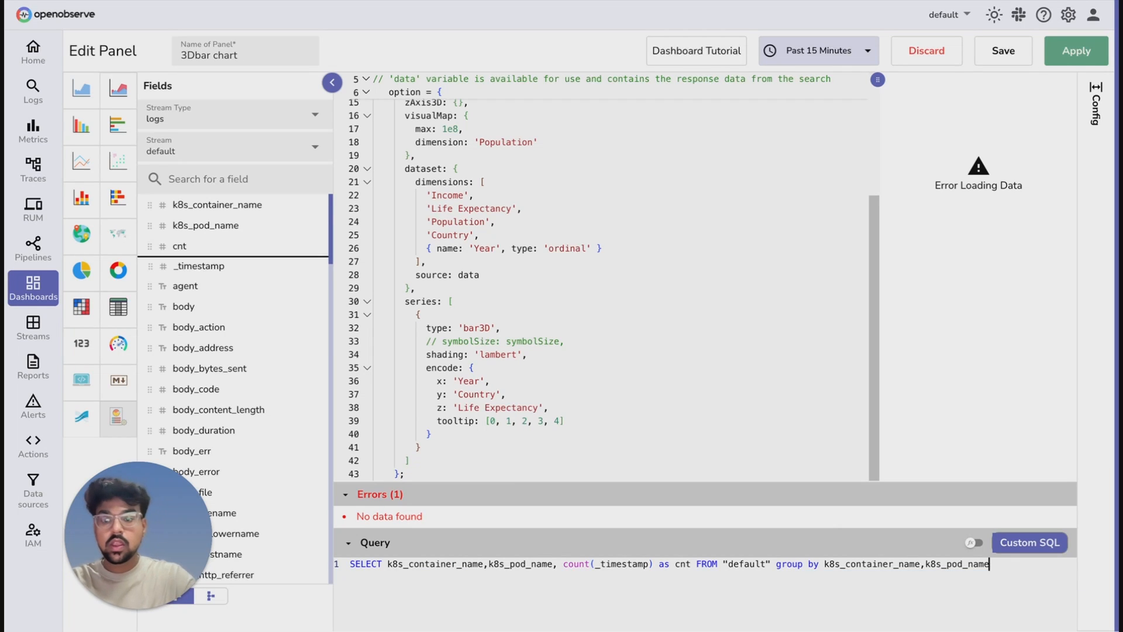
# Review the fields selected in the query and widen the chart preview beside the option code.
pyautogui.moveTo(387, 564); pyautogui.dragTo(509, 564)
pyautogui.moveTo(648, 564); pyautogui.dragTo(594, 564)
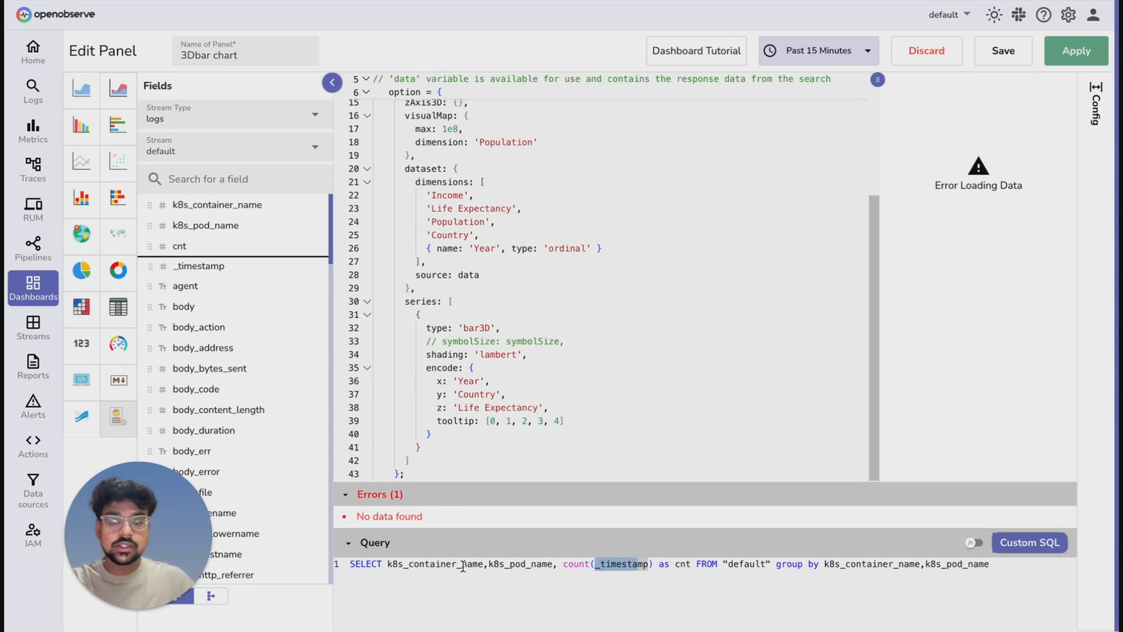
pyautogui.scroll(3, 585, 298)
pyautogui.moveTo(875, 235); pyautogui.dragTo(795, 244)
pyautogui.scroll(-3, 508, 293)
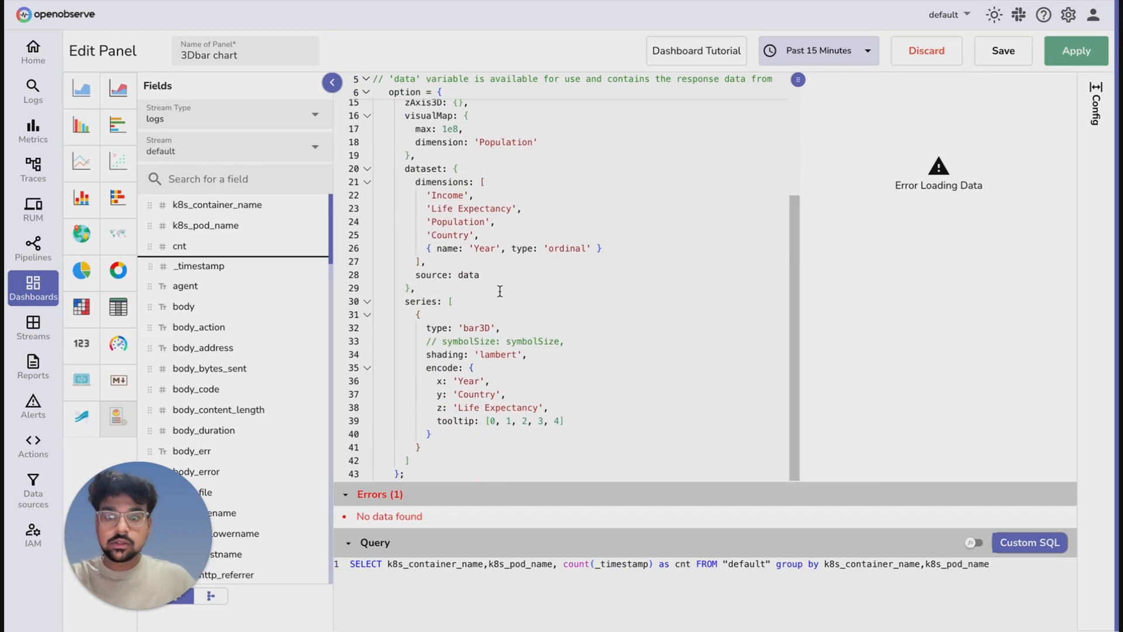
# Map the bar3D series encode block to the query fields: x 'k8s_container_name', y 'k8s_pod_name' and z 'cnt'.
pyautogui.moveTo(419, 369); pyautogui.dragTo(556, 409)
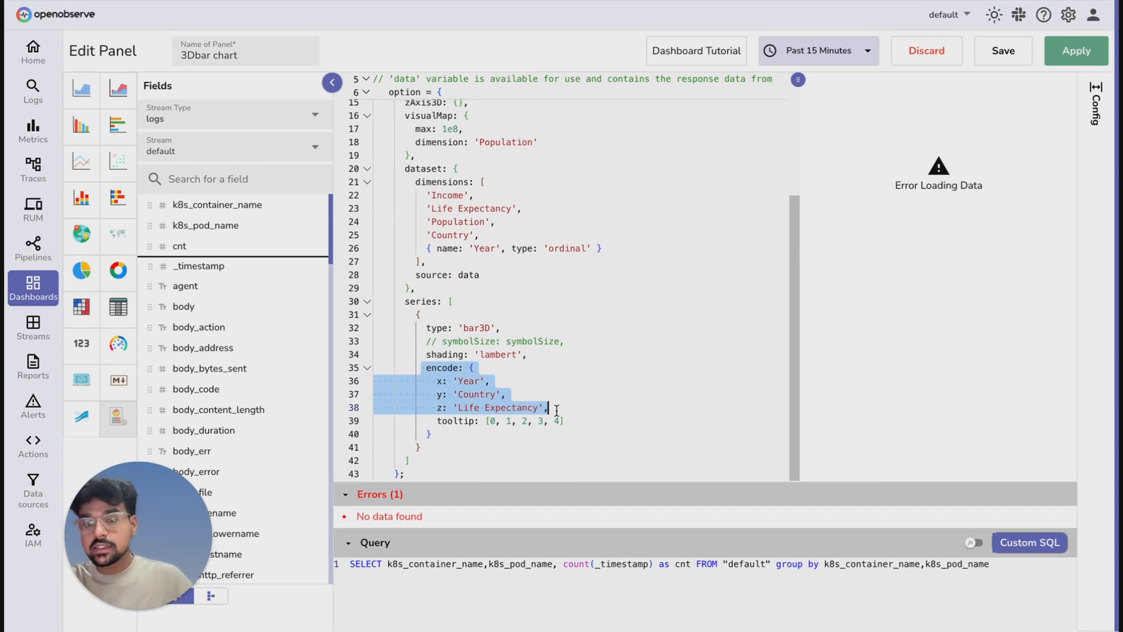
pyautogui.click(475, 381)
pyautogui.moveTo(478, 380); pyautogui.dragTo(464, 381)
pyautogui.press('BackSpace')
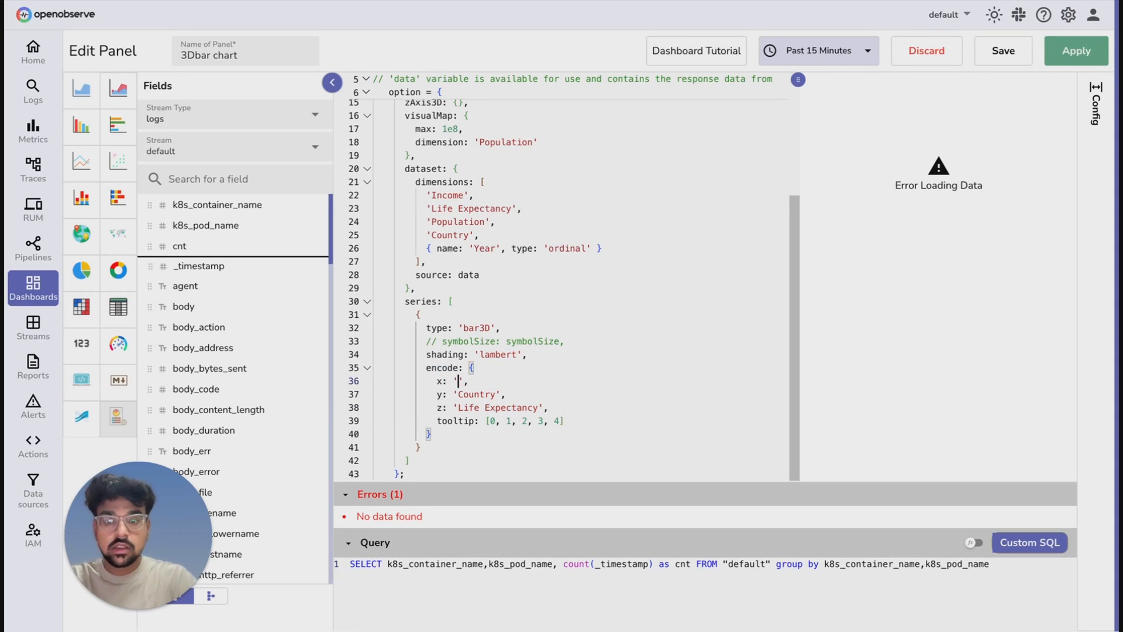
pyautogui.moveTo(387, 563); pyautogui.dragTo(481, 562)
pyautogui.hotkey('ctrl', 'c')
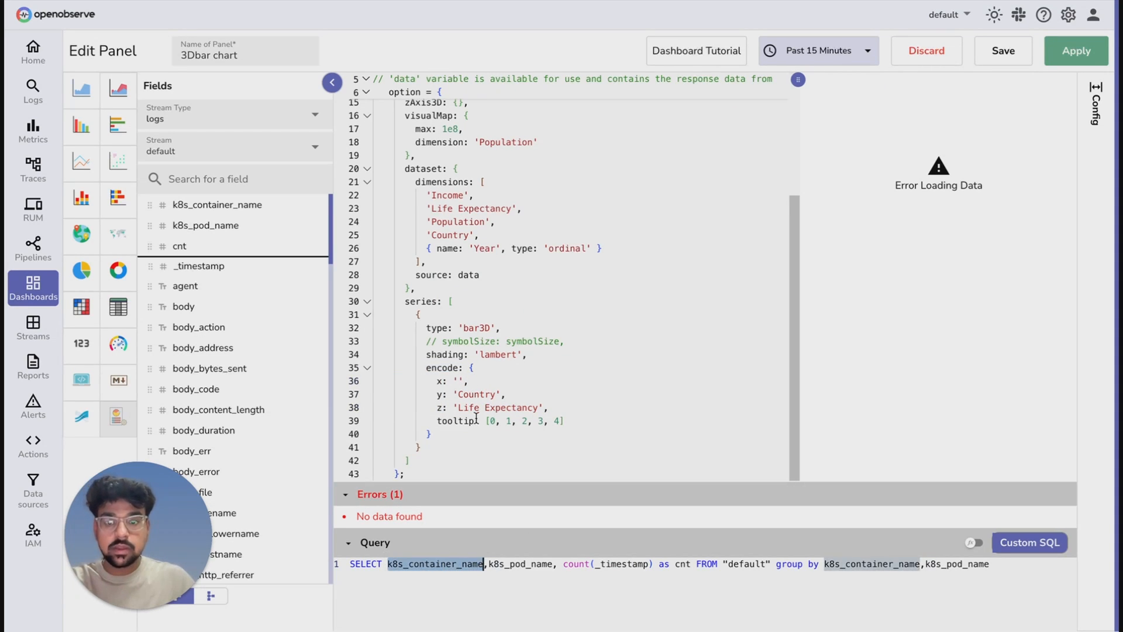
pyautogui.click(459, 380)
pyautogui.hotkey('ctrl', 'v')
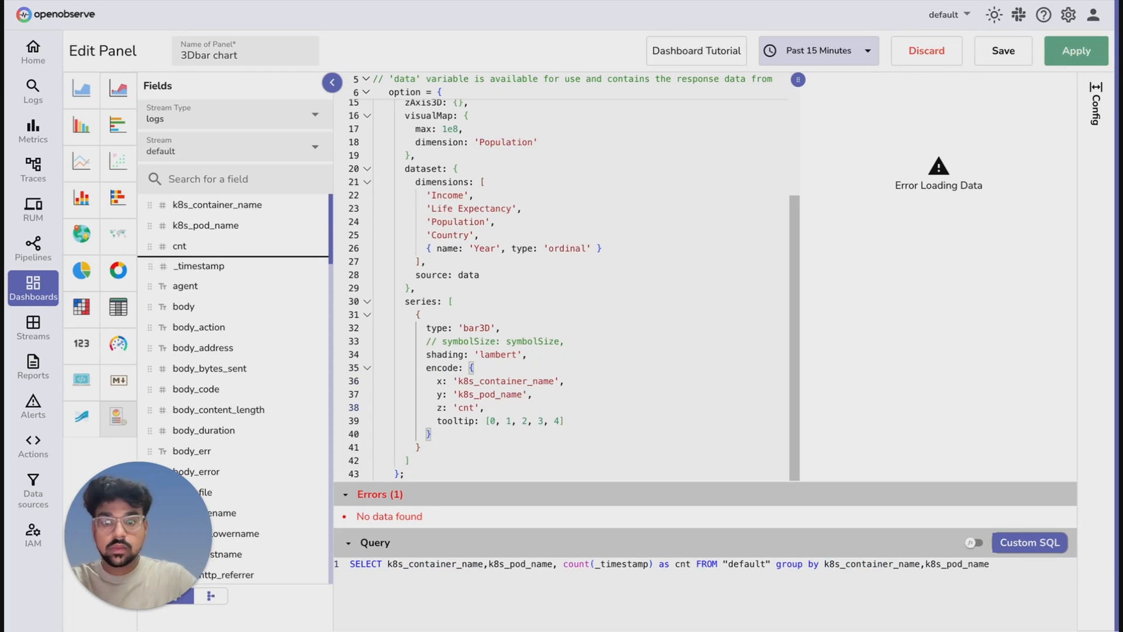
# Check the 3D axis types against the query fields and set the visualMap dimension to 'cnt'.
pyautogui.scroll(5, 558, 388)
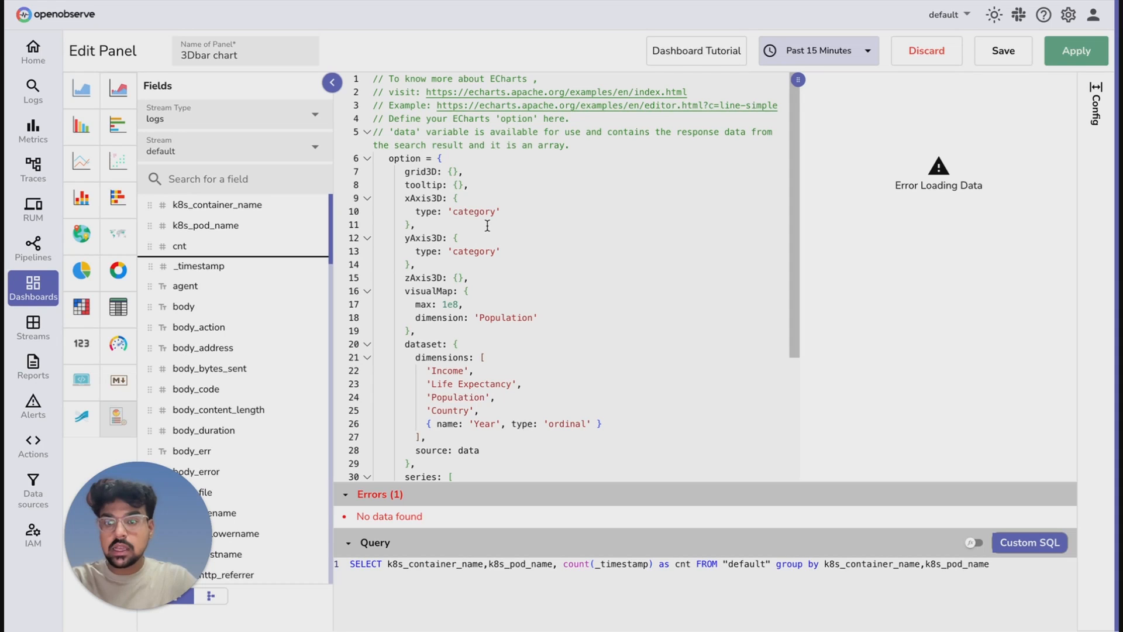
pyautogui.moveTo(388, 561); pyautogui.dragTo(542, 563)
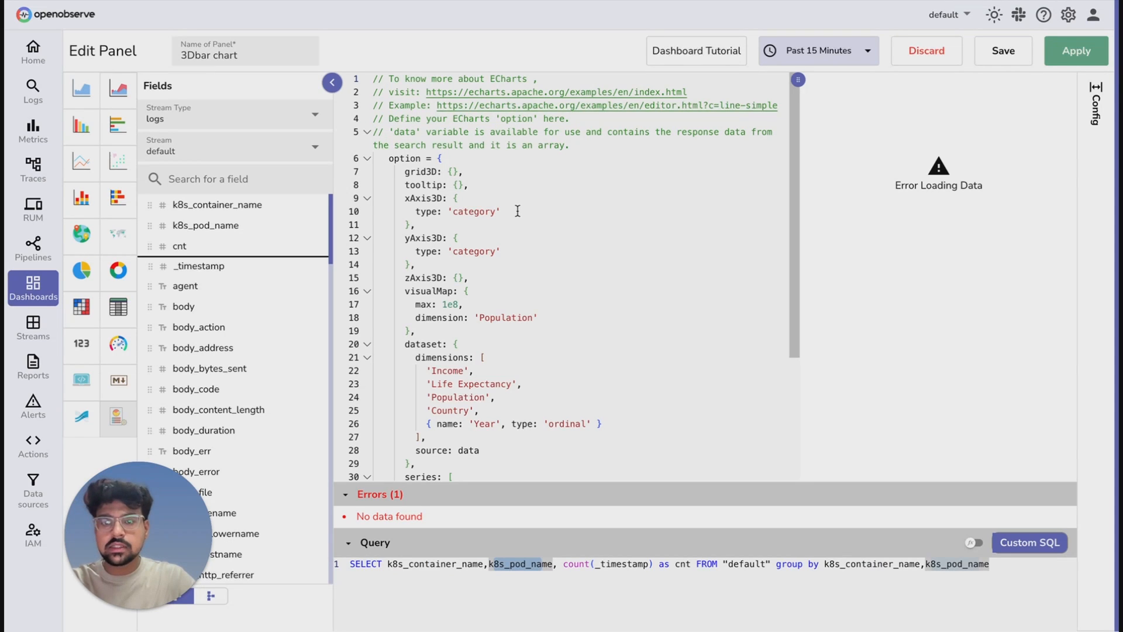
pyautogui.scroll(-3, 513, 274)
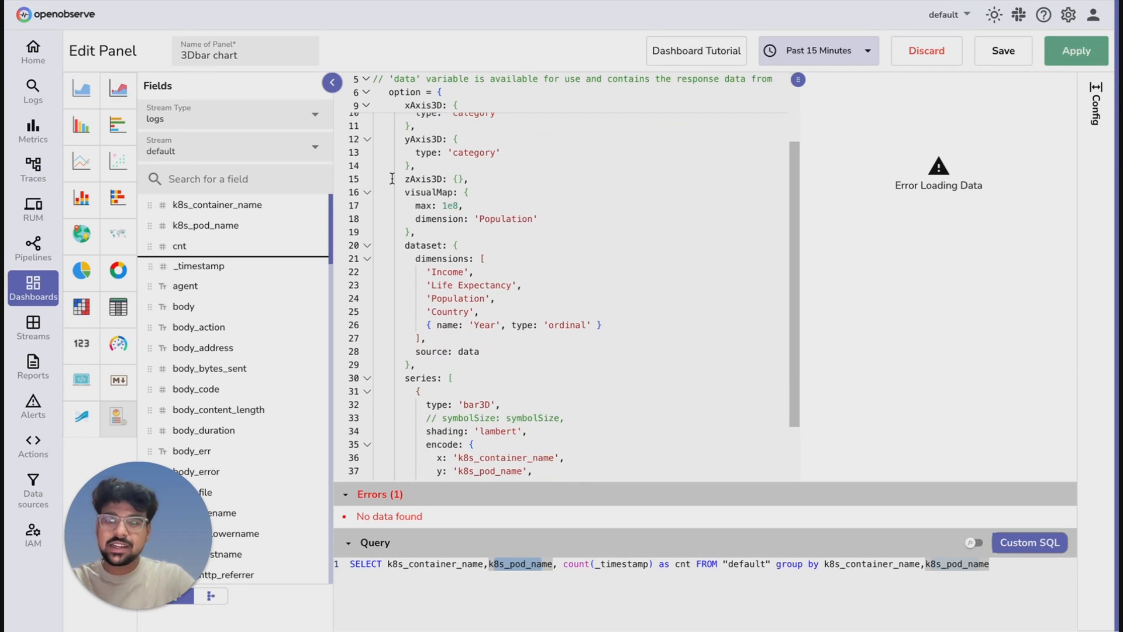
pyautogui.moveTo(479, 218); pyautogui.dragTo(531, 220)
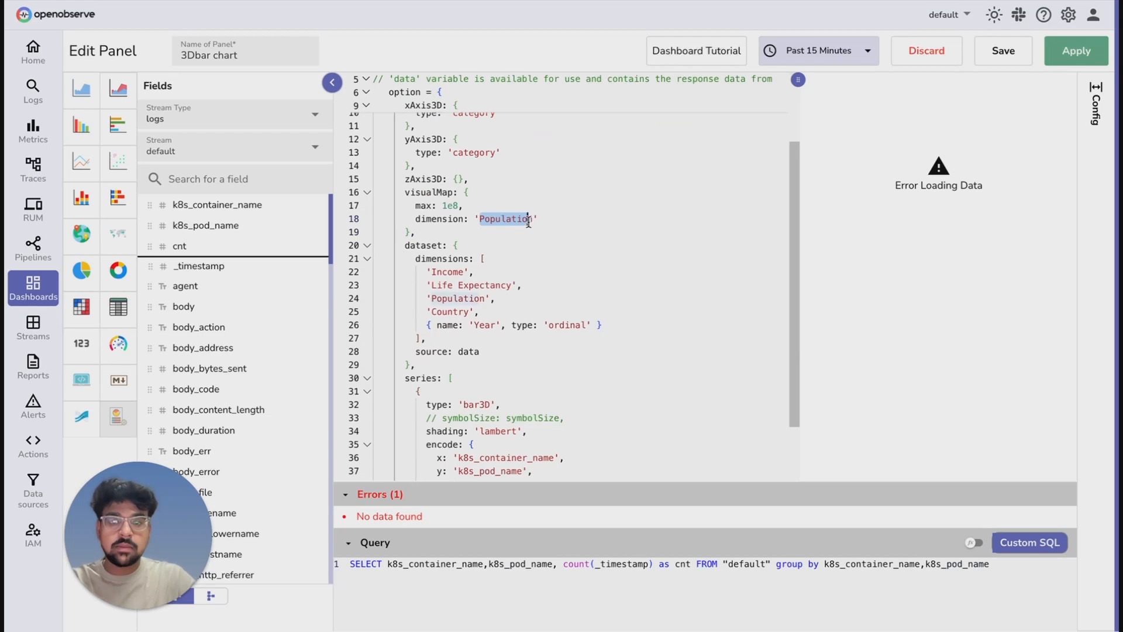
pyautogui.press('BackSpace')
pyautogui.write('cnt')
# Clear the sample entries, from 'Income' through the 'Year' object, out of the dataset's dimensions array.
pyautogui.scroll(-2, 545, 277)
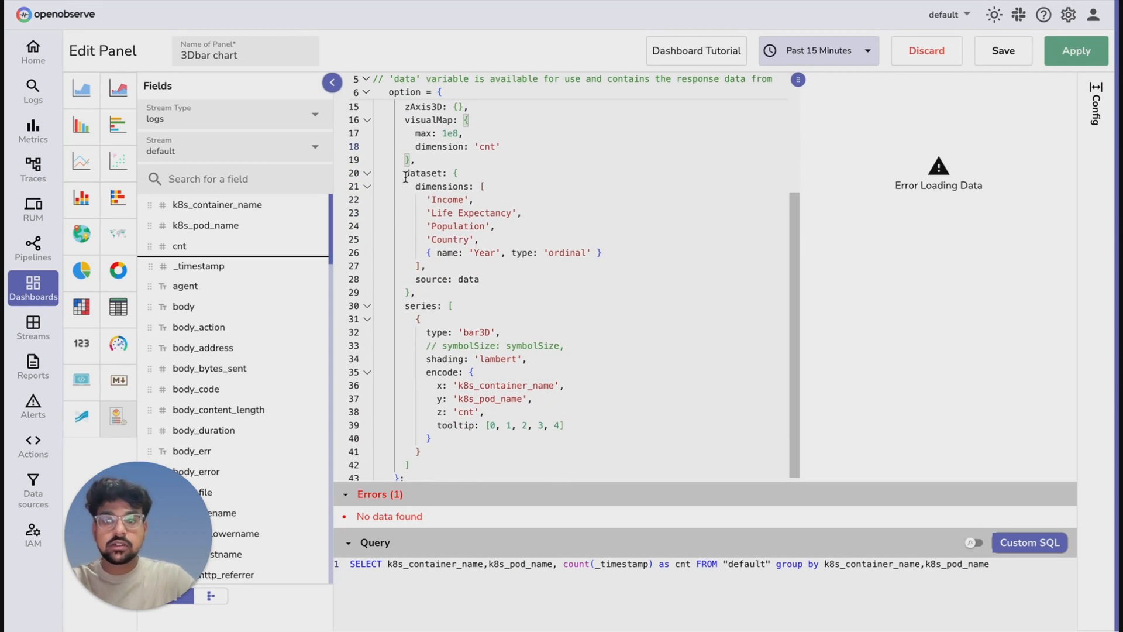
pyautogui.moveTo(414, 188); pyautogui.dragTo(491, 189)
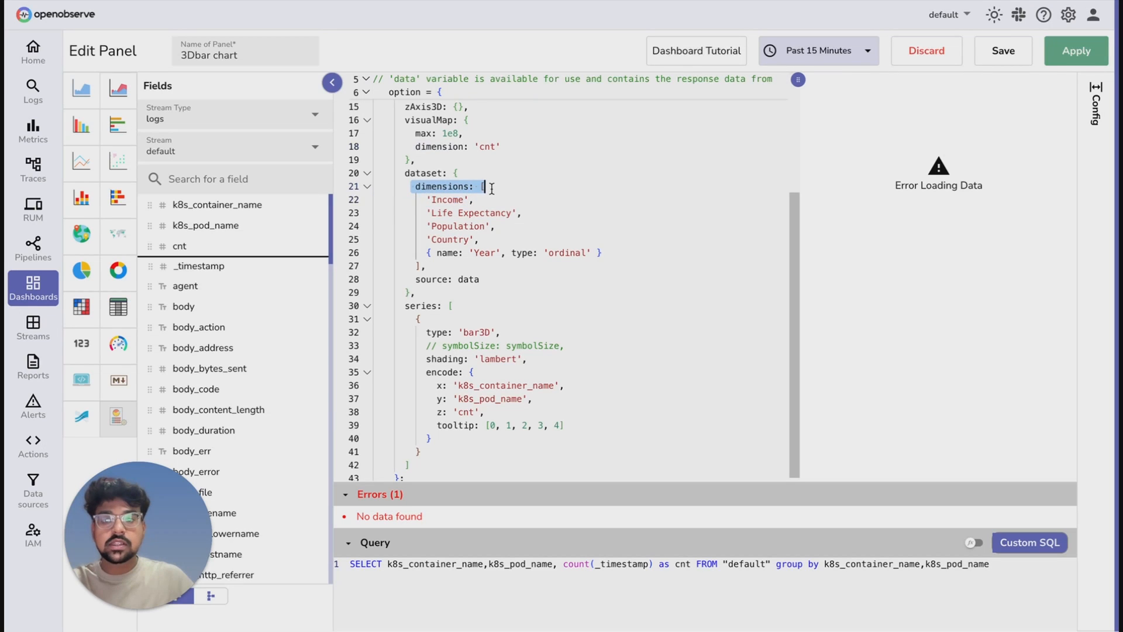
pyautogui.moveTo(414, 279); pyautogui.dragTo(485, 281)
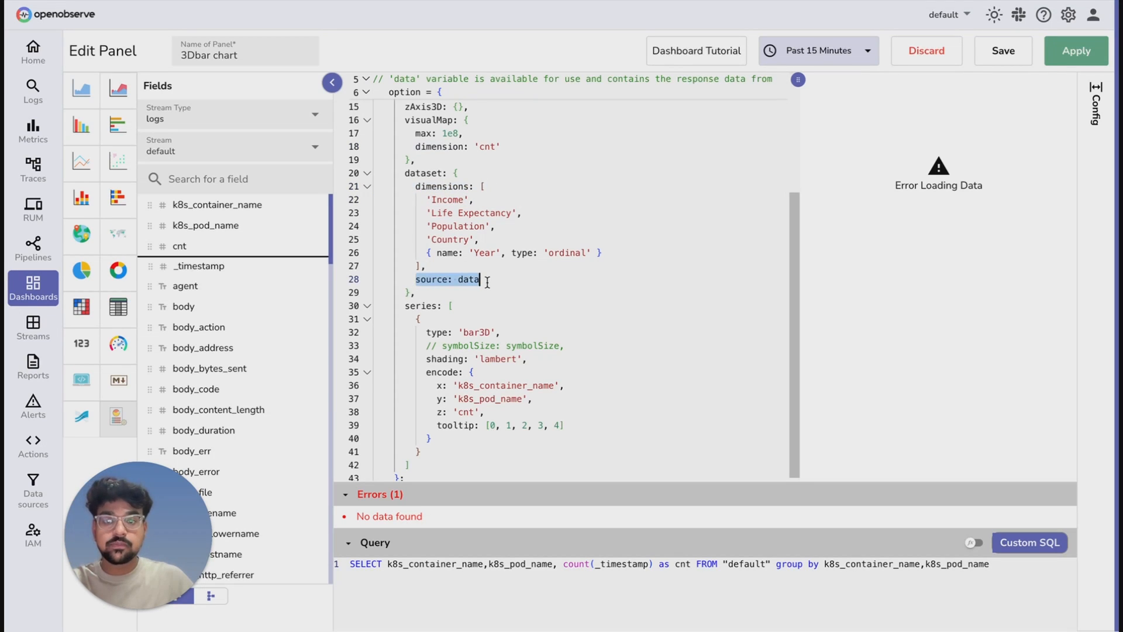
pyautogui.click(487, 283)
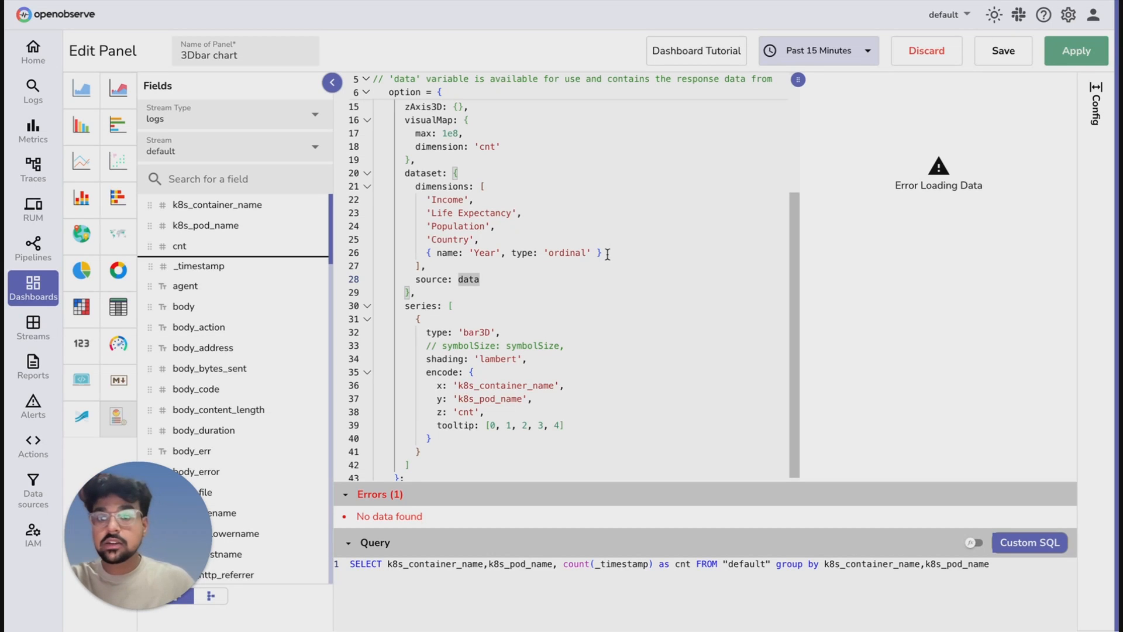
pyautogui.moveTo(607, 254); pyautogui.dragTo(420, 200)
pyautogui.press('BackSpace')
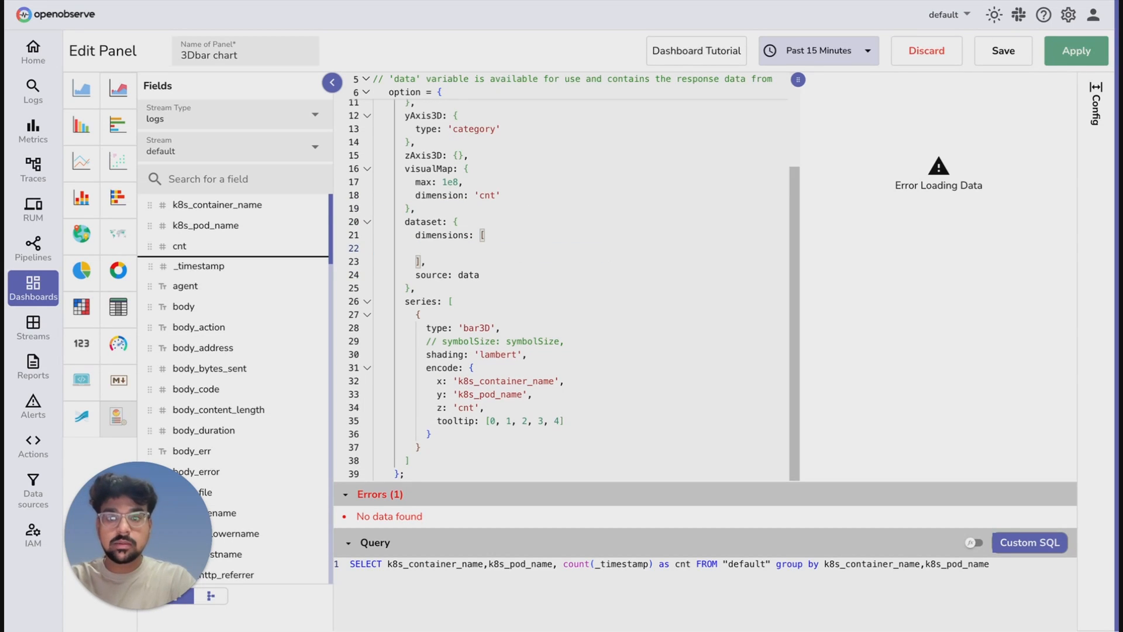
# Fill the dataset's dimensions array with "k8s_container_name", "k8s_pod_name" and "cnt".
pyautogui.write("'")
pyautogui.write('k')
pyautogui.write('s_name')
pyautogui.press('BackSpace')
pyautogui.press('BackSpace')
pyautogui.press('BackSpace')
pyautogui.press('BackSpace')
pyautogui.press('BackSpace')
pyautogui.write('container')
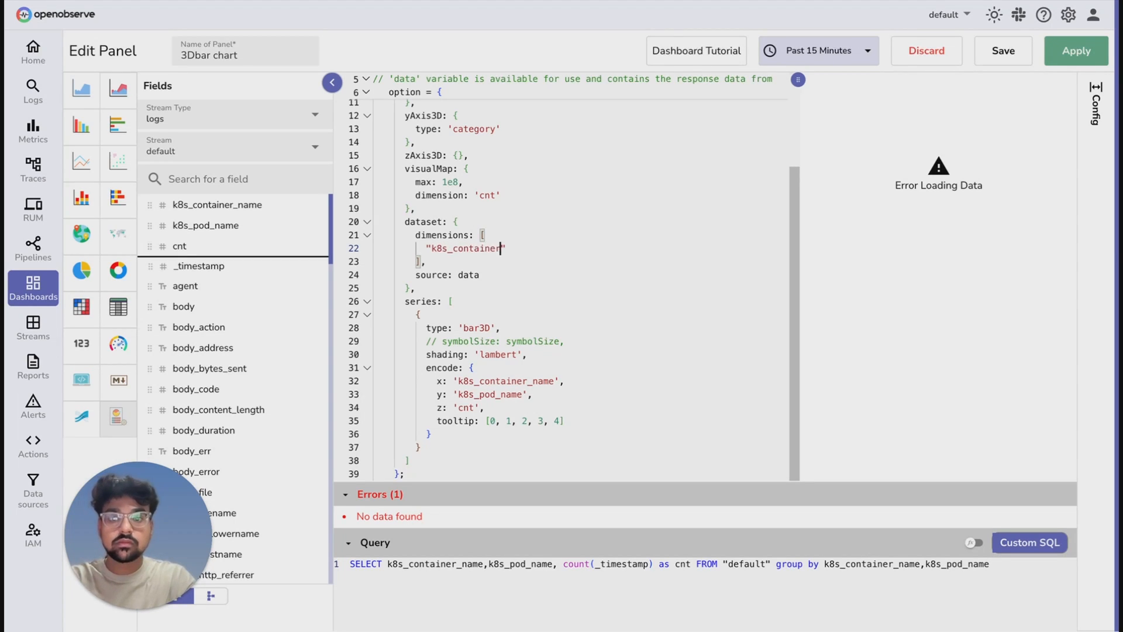
pyautogui.write('_name')
pyautogui.write(',')
pyautogui.press('Return')
pyautogui.write('"k8s_pod_name",')
pyautogui.press('Return')
pyautogui.write('"cnt"')
# Set the dataset source to data[0].map(val=> [val.k8s_container_name,val.k8s_pod_name,val.cnt]).
pyautogui.click(486, 302)
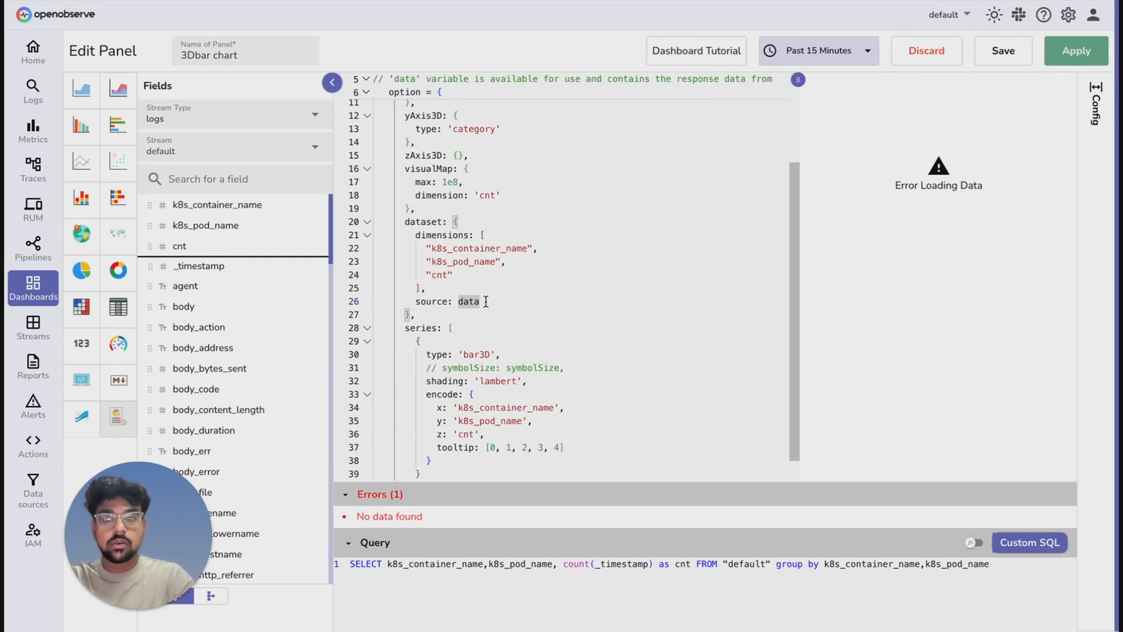
pyautogui.write('[0].map(val=>')
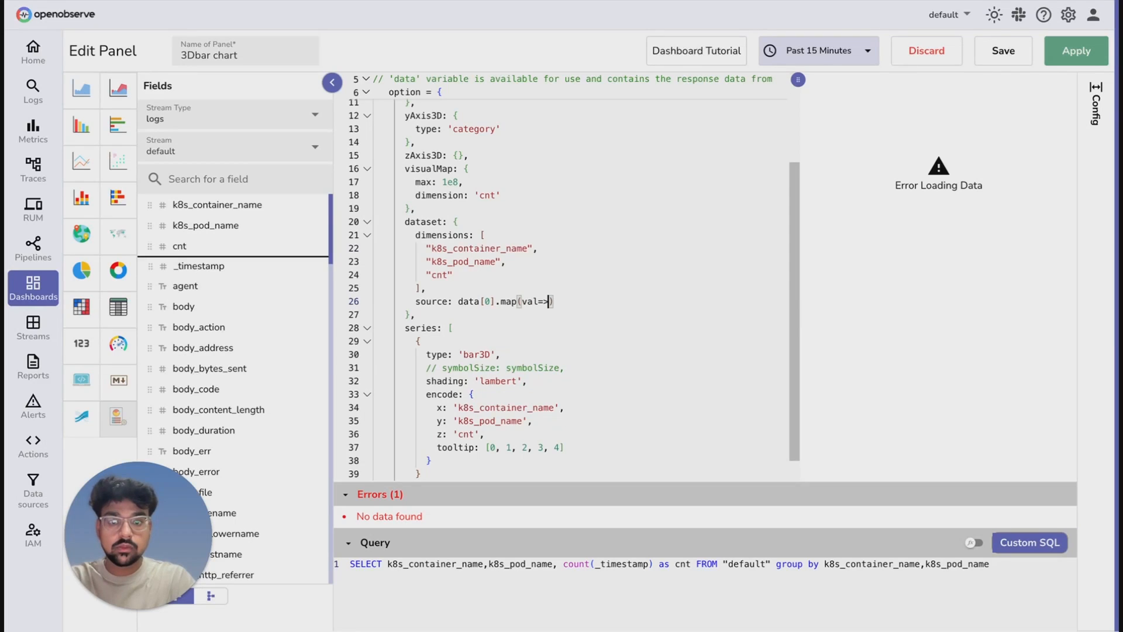
pyautogui.write(' [val')
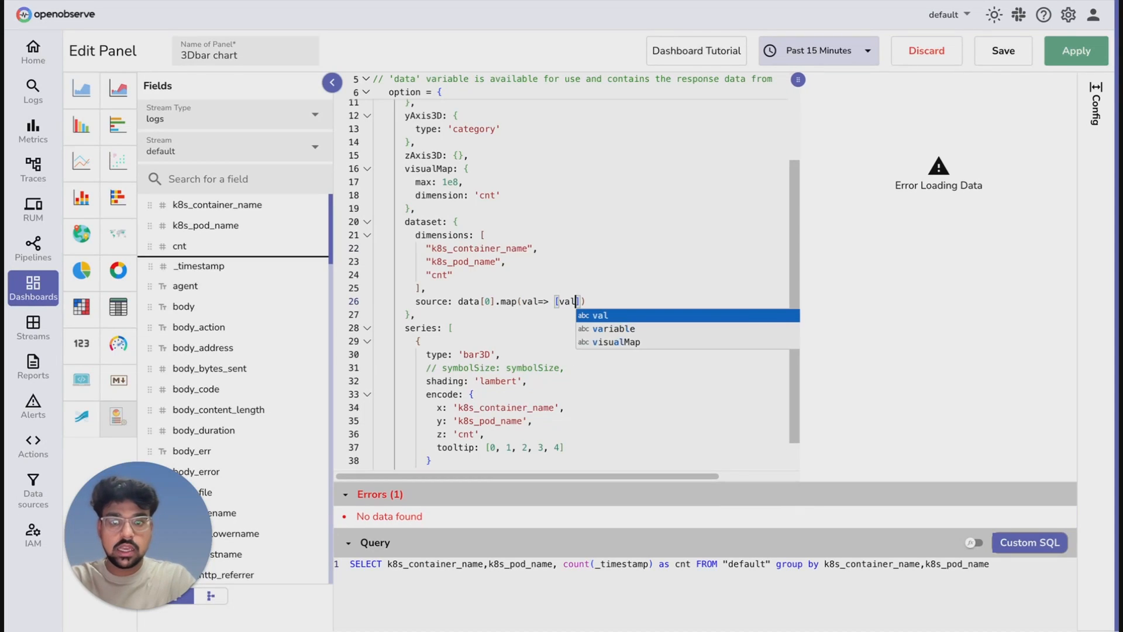
pyautogui.write('.k8s_container_name')
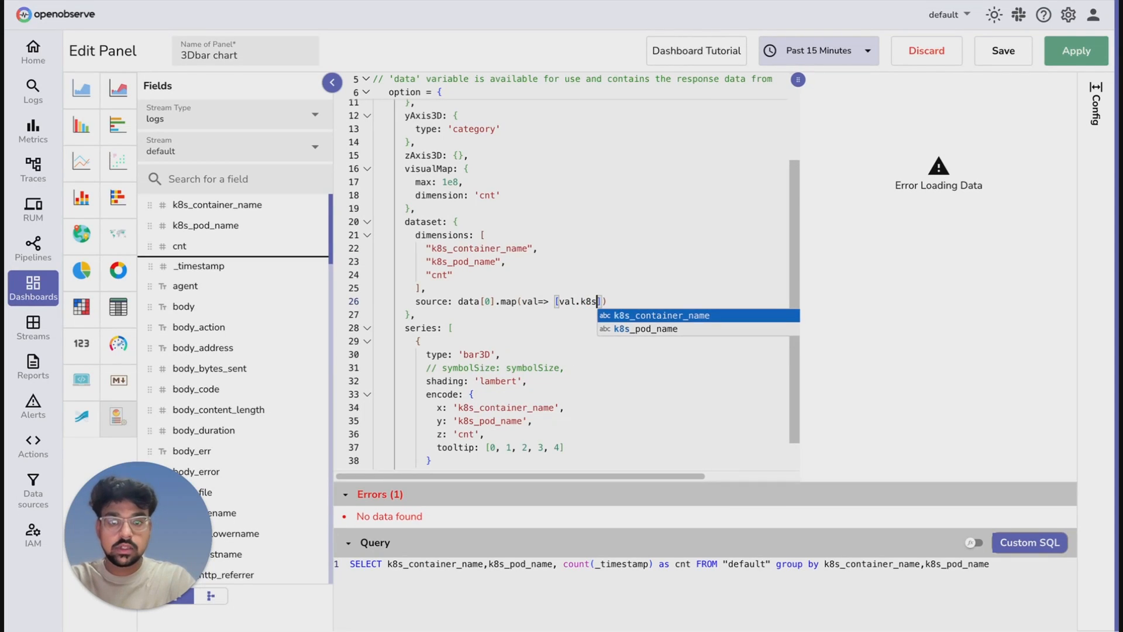
pyautogui.write(',va')
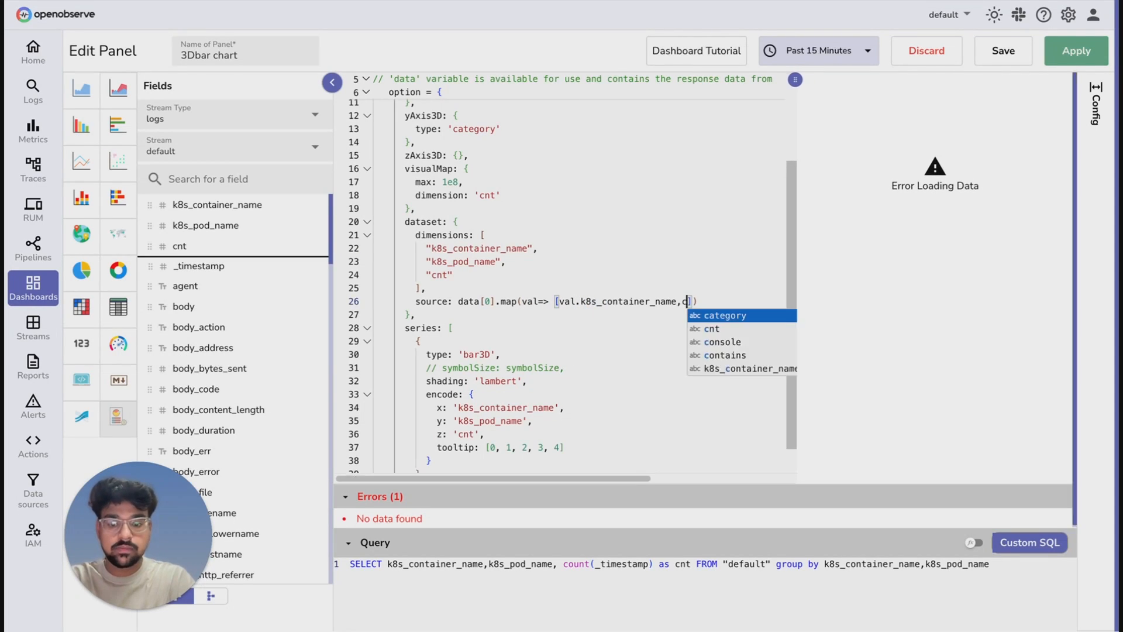
pyautogui.write('l')
pyautogui.write('.k8s_pod_name')
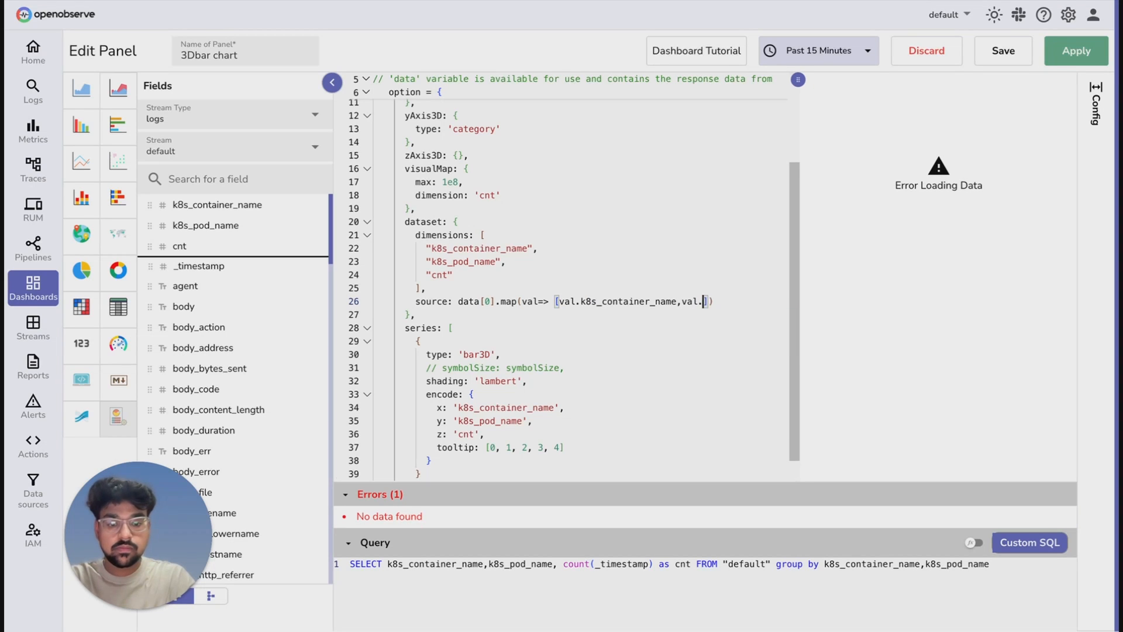
pyautogui.write(',val.cnt')
pyautogui.press('Right')
pyautogui.press('Right')
pyautogui.press('Right')
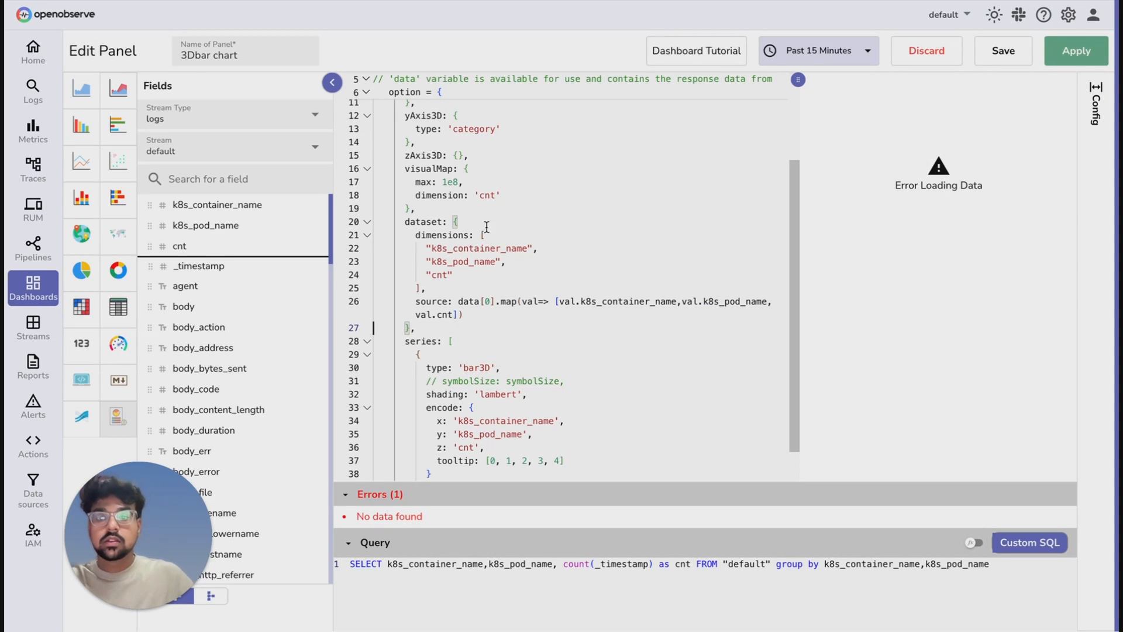
# Apply the updated option code to render the 3D bar chart and widen the chart preview.
pyautogui.scroll(5, 477, 224)
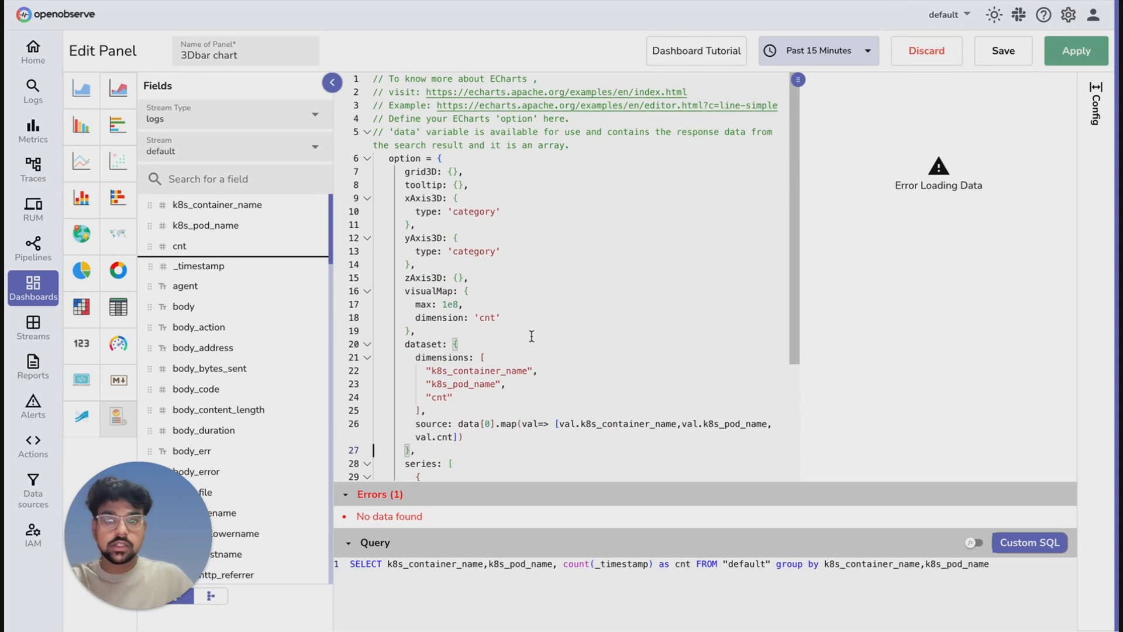
pyautogui.click(1076, 50)
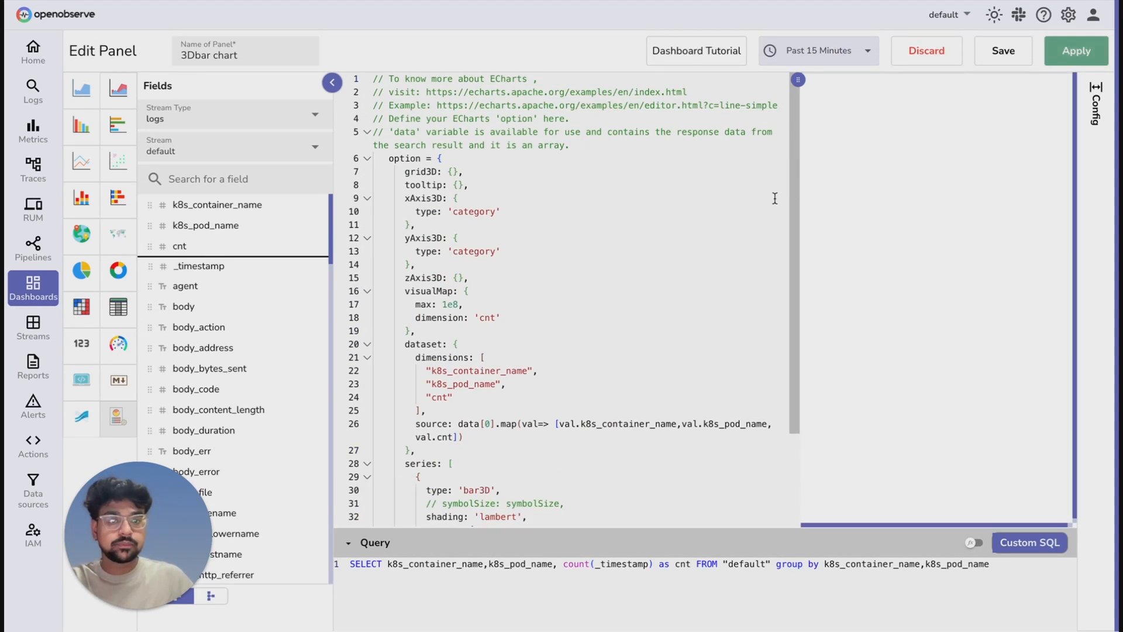
pyautogui.moveTo(802, 194); pyautogui.dragTo(733, 207)
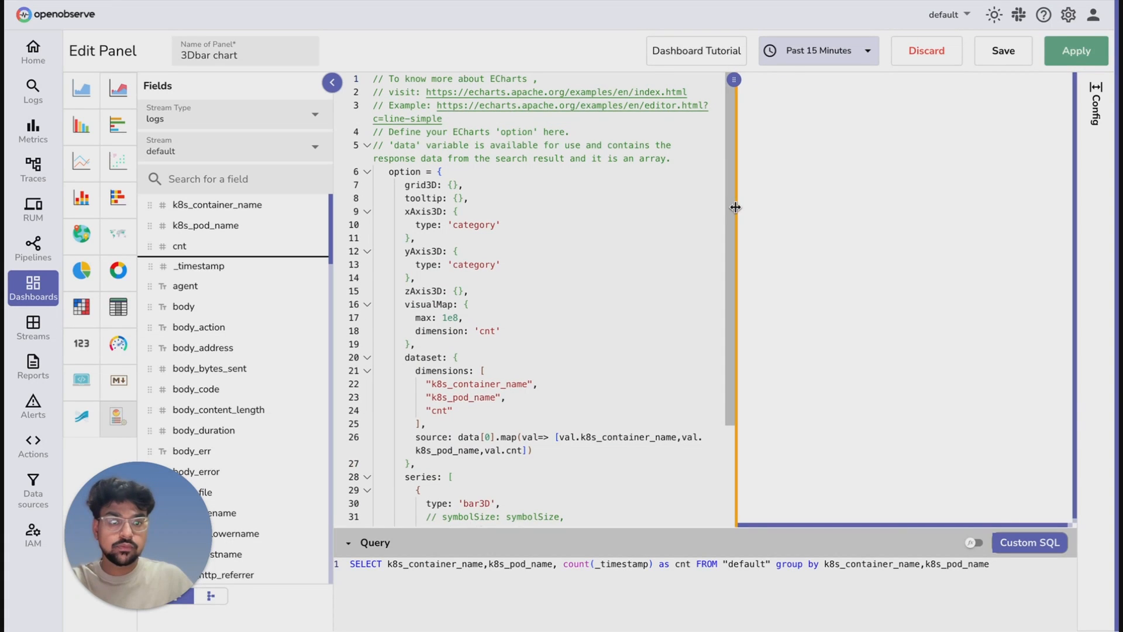
pyautogui.moveTo(723, 215); pyautogui.dragTo(658, 214)
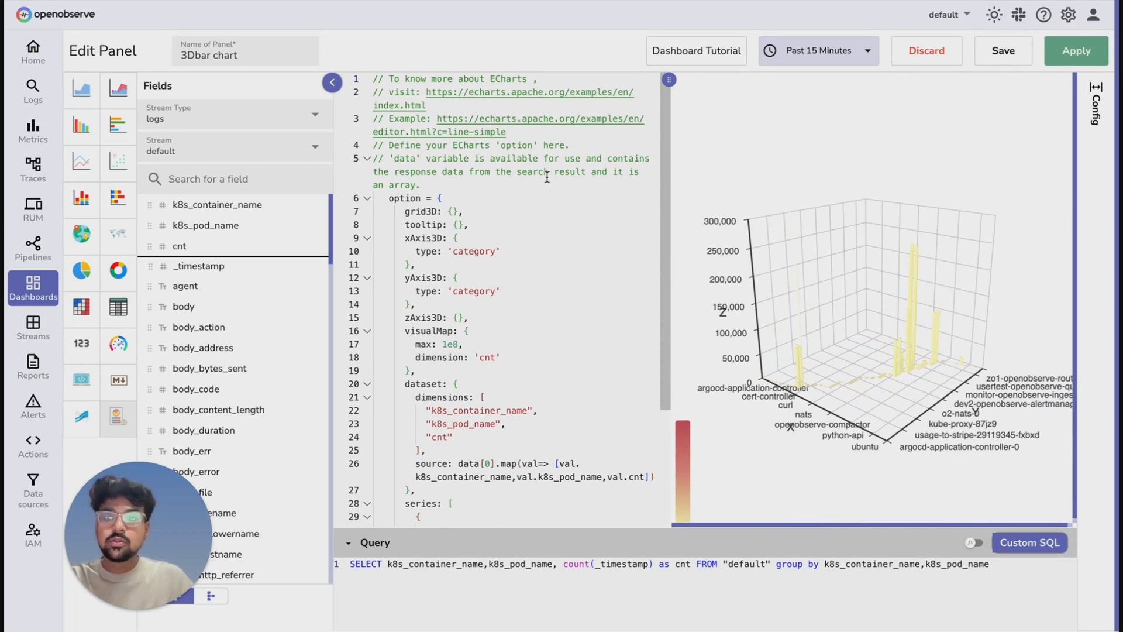
# Add console.log(JSON.stringify(data[0],null,2)) on a new line above the option definition.
pyautogui.click(440, 189)
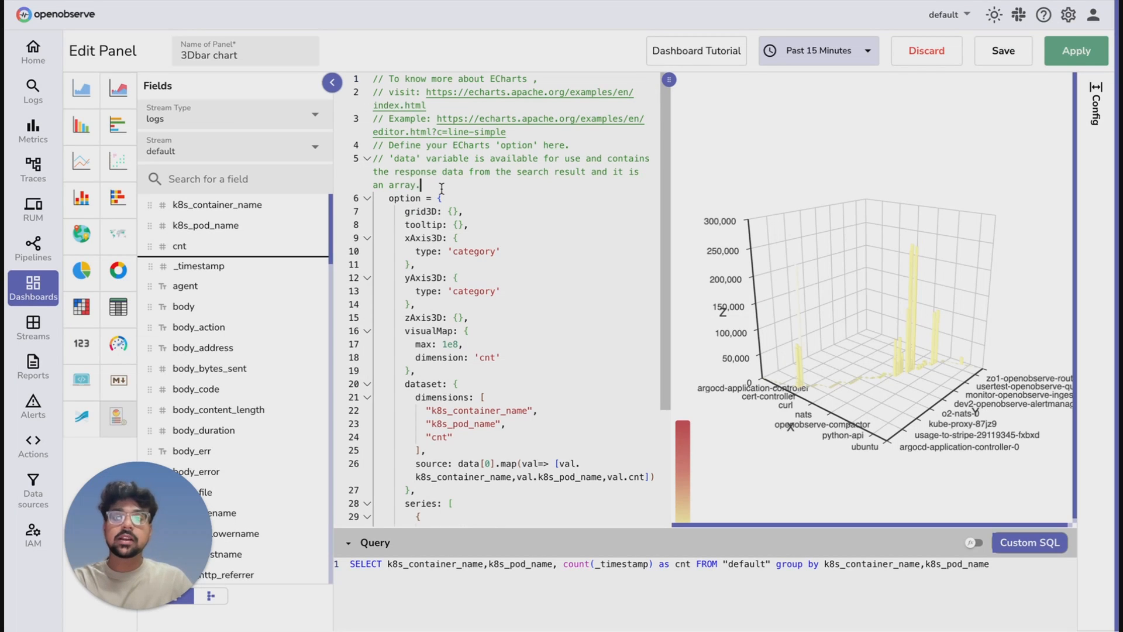
pyautogui.press('Return')
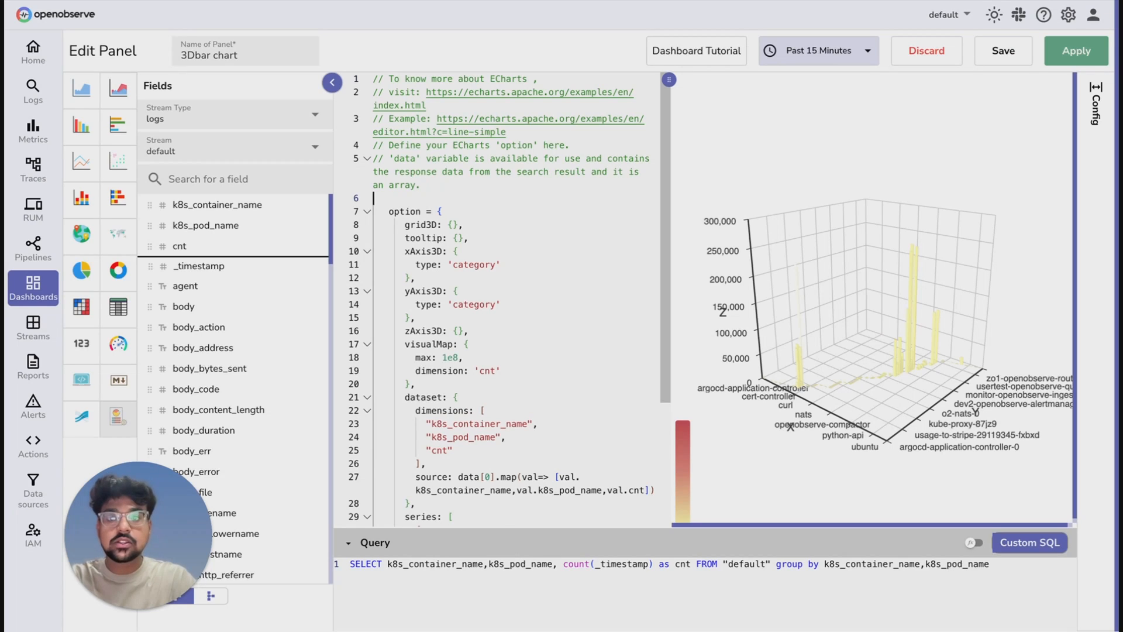
pyautogui.write('console')
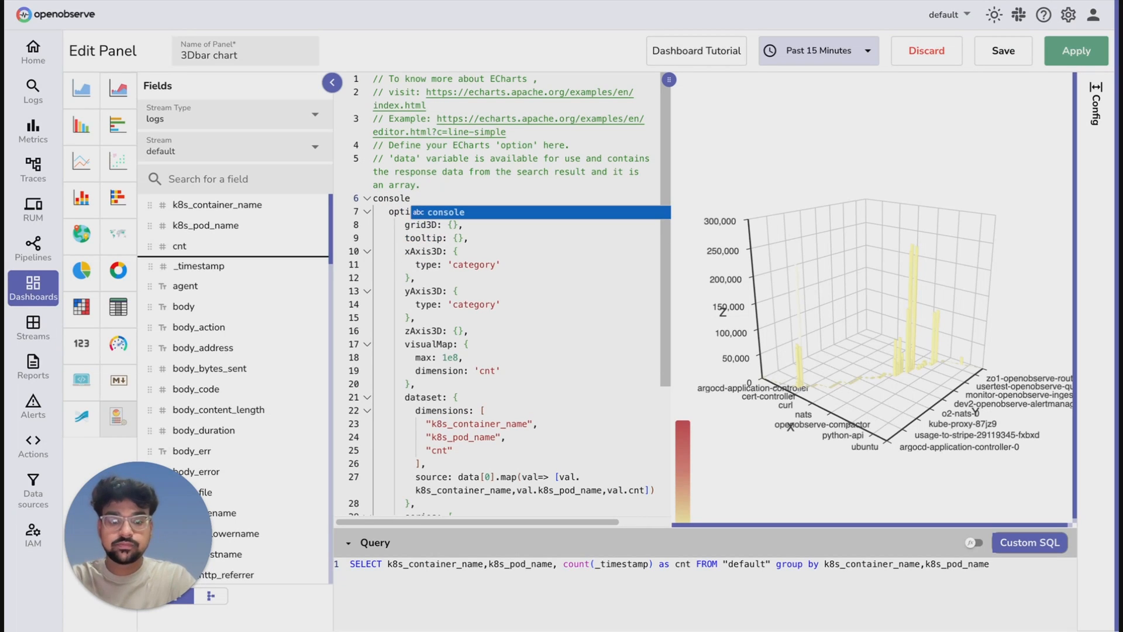
pyautogui.write('.lo')
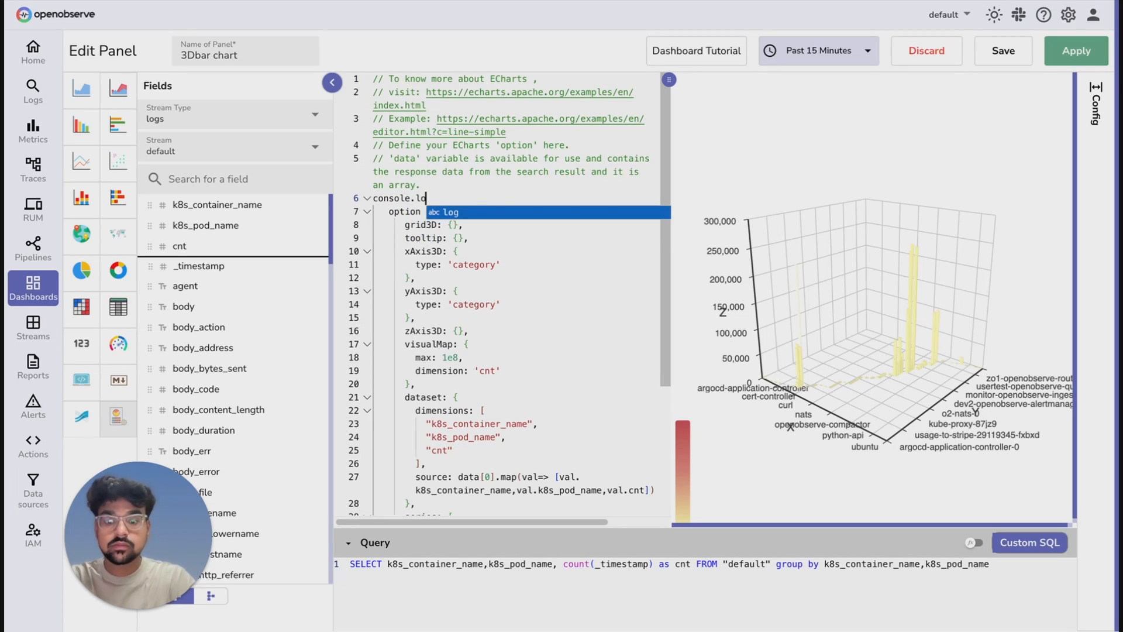
pyautogui.write('g(')
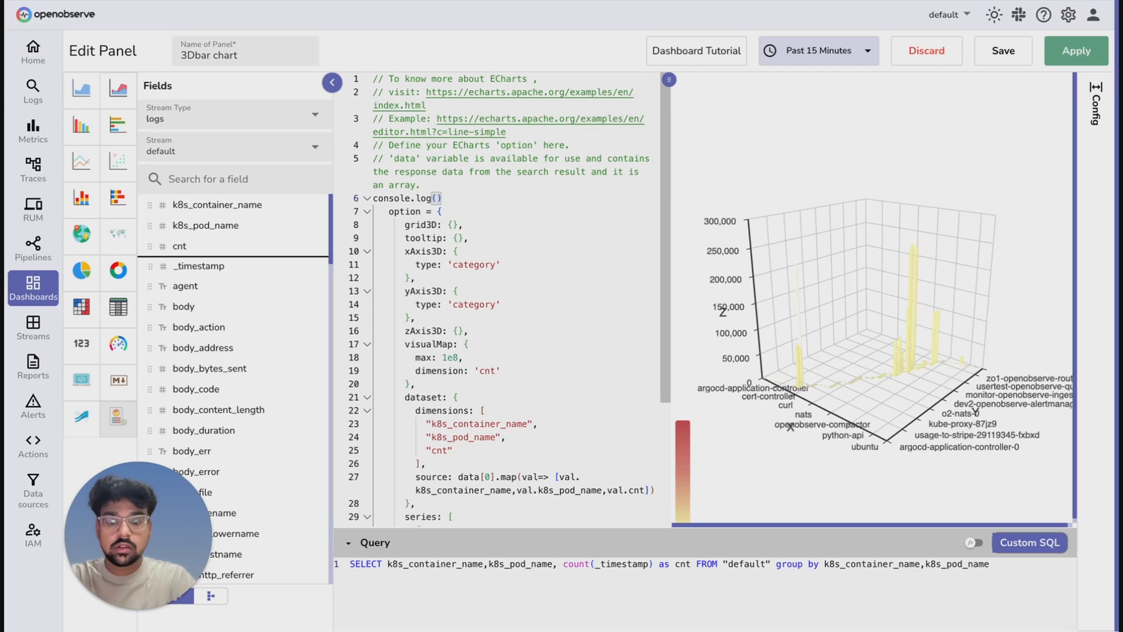
pyautogui.write('JSO')
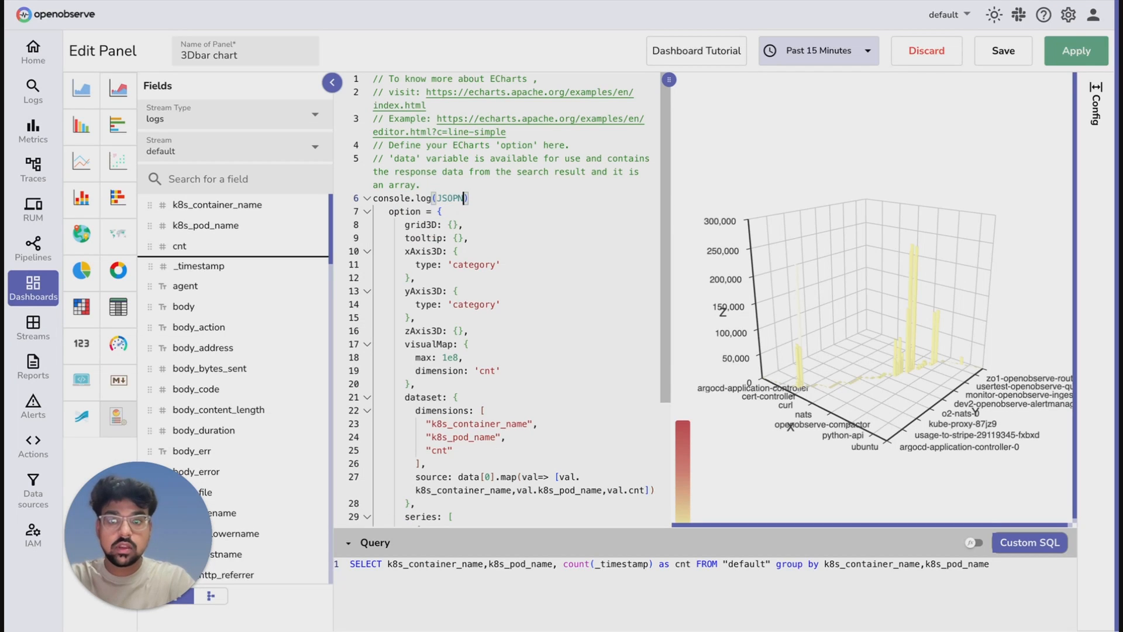
pyautogui.write('N.')
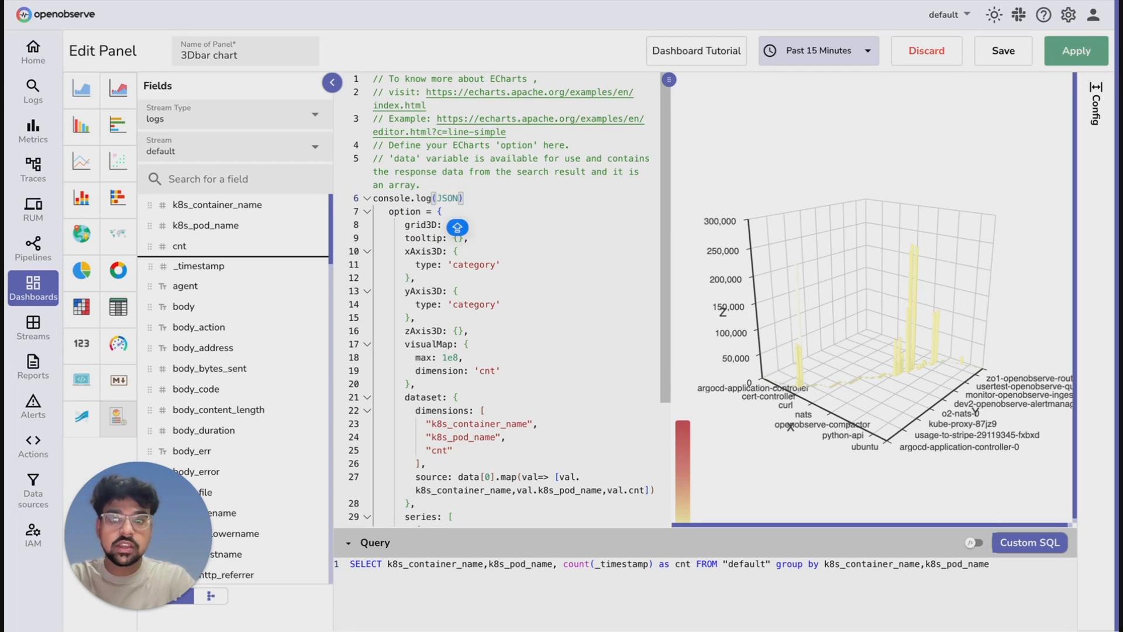
pyautogui.write('s')
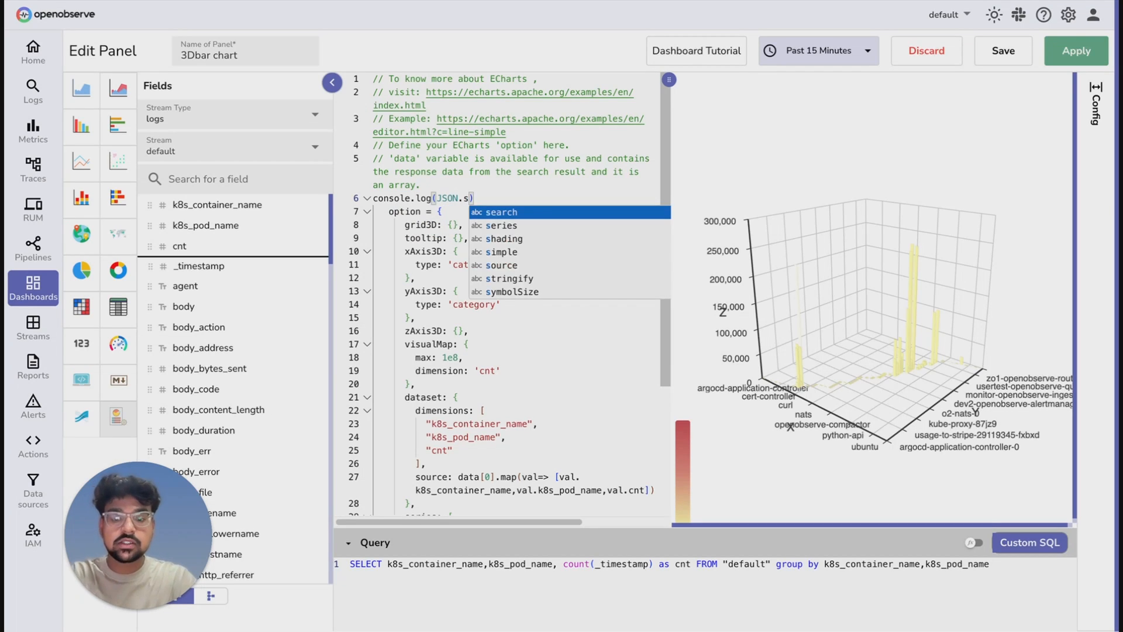
pyautogui.write('tringify')
pyautogui.press('Tab')
pyautogui.write('(dat')
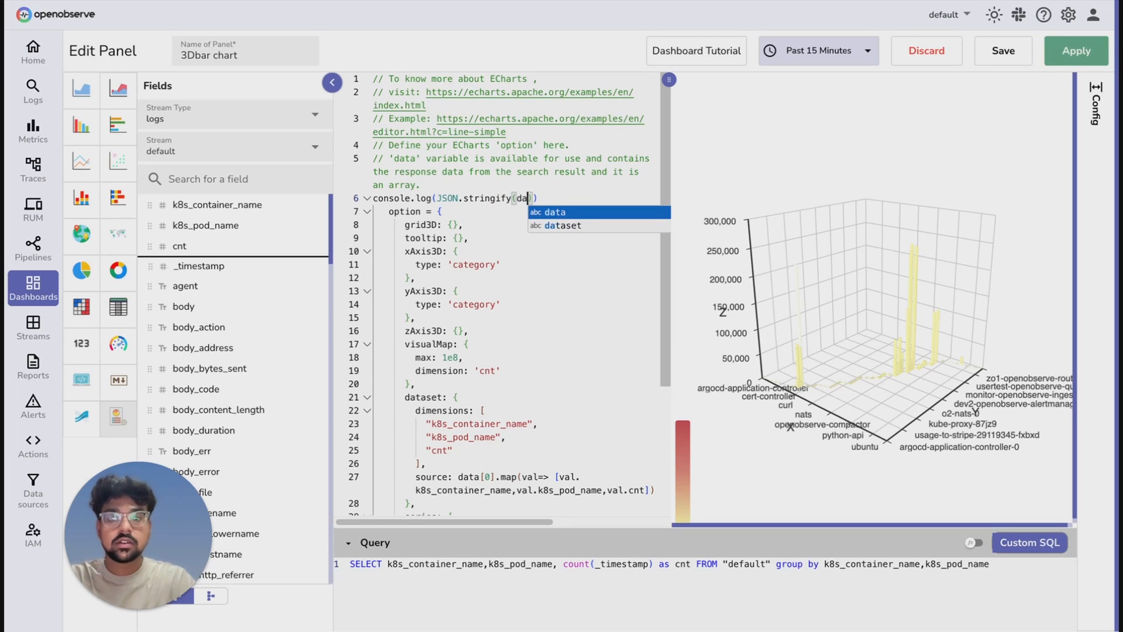
pyautogui.write('a[')
pyautogui.write('0],n')
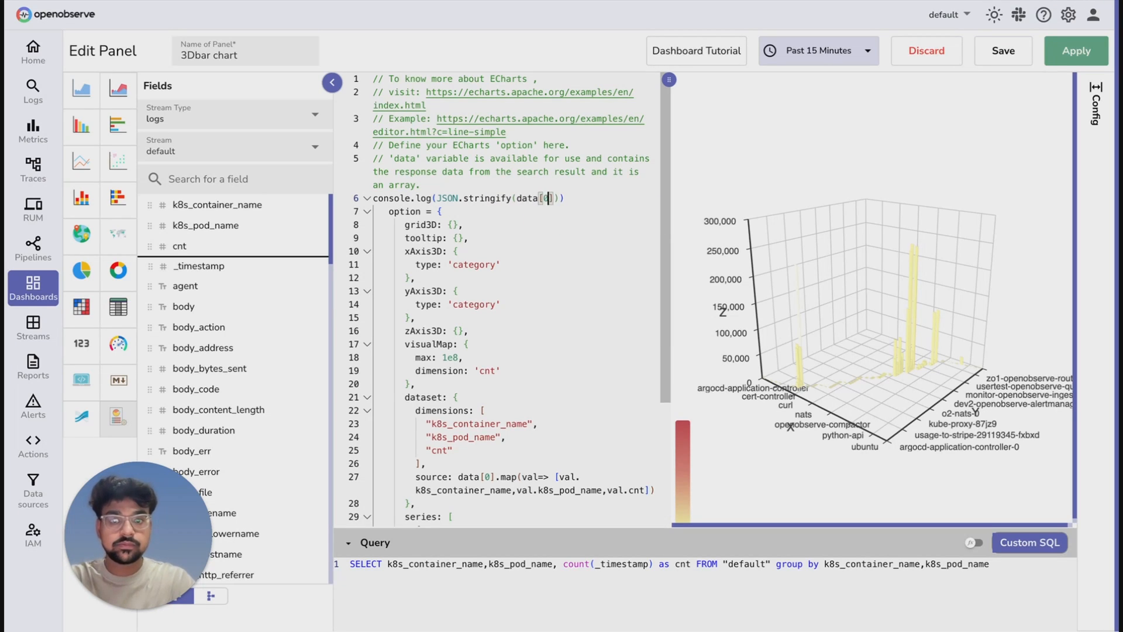
pyautogui.write('ull')
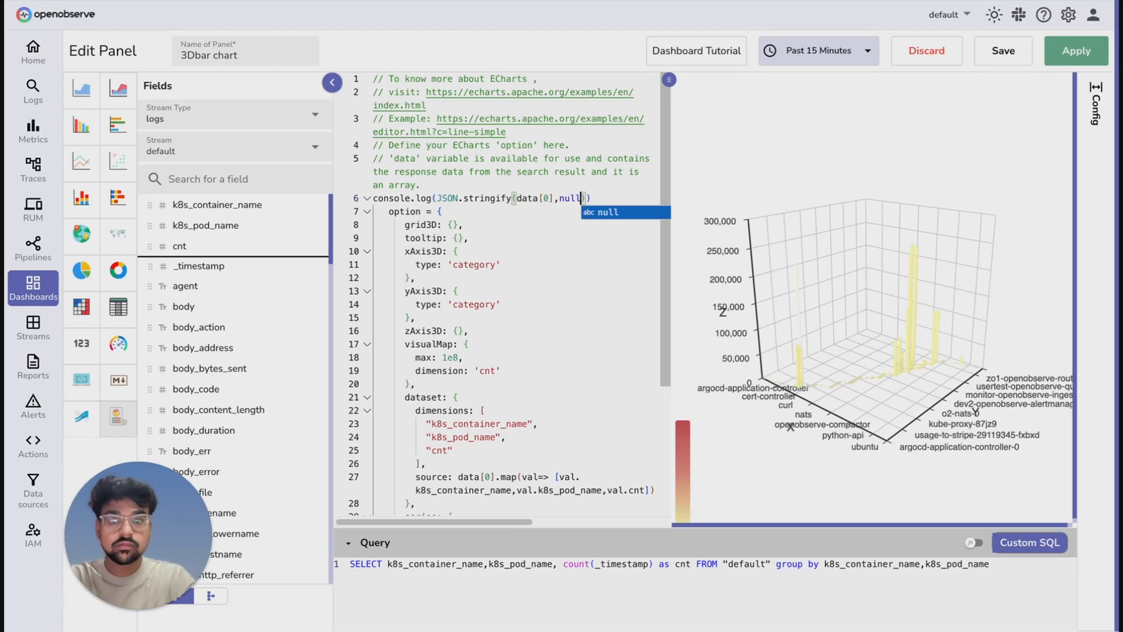
pyautogui.write(',2')
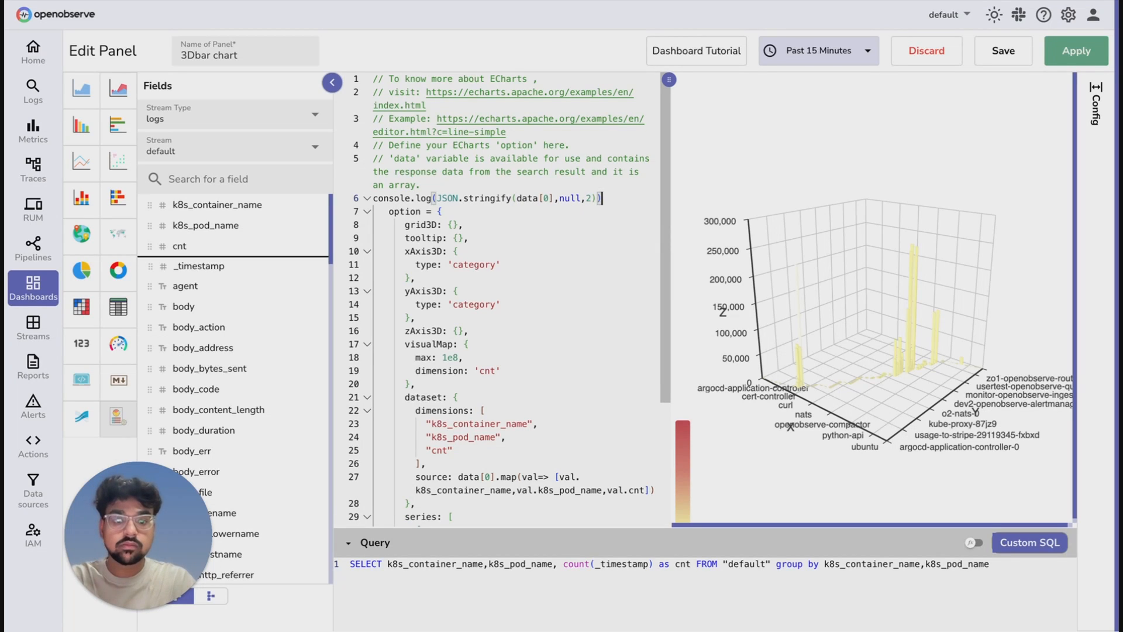
# Add a second log statement, console.log(JSON.stringify()), on the line below the first one.
pyautogui.press('Return')
pyautogui.write('console')
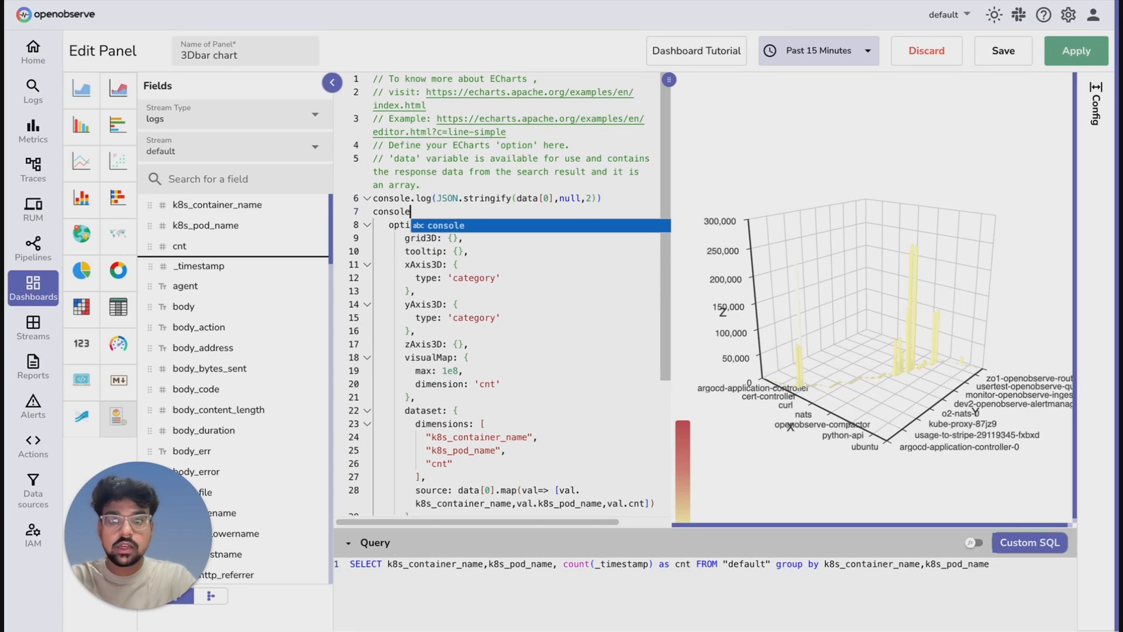
pyautogui.write('.log')
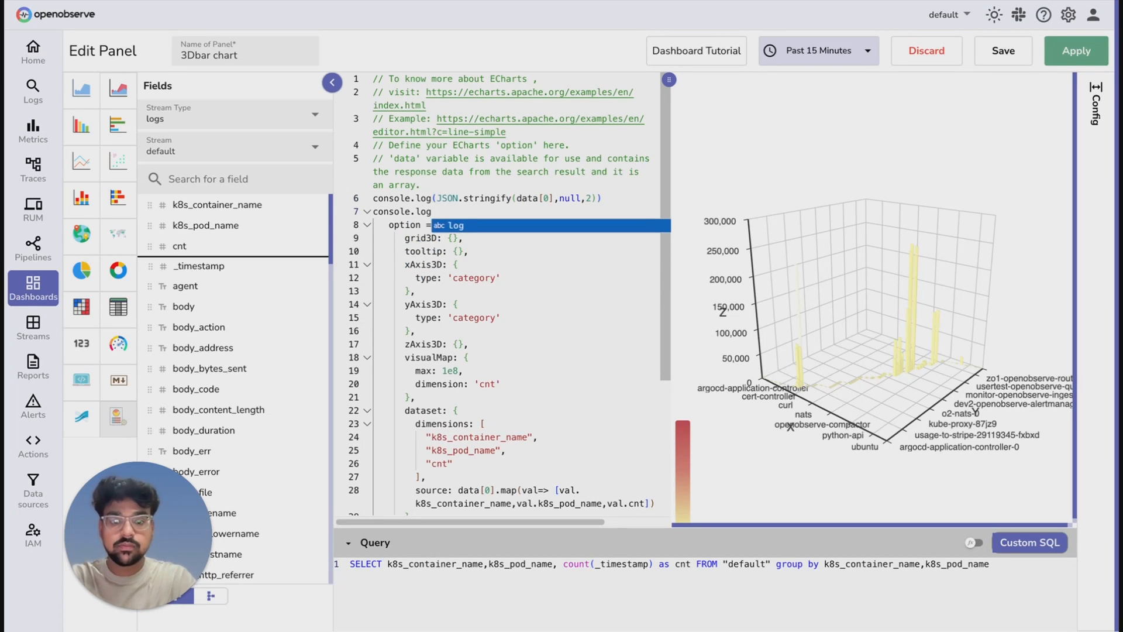
pyautogui.write('(JSON.str')
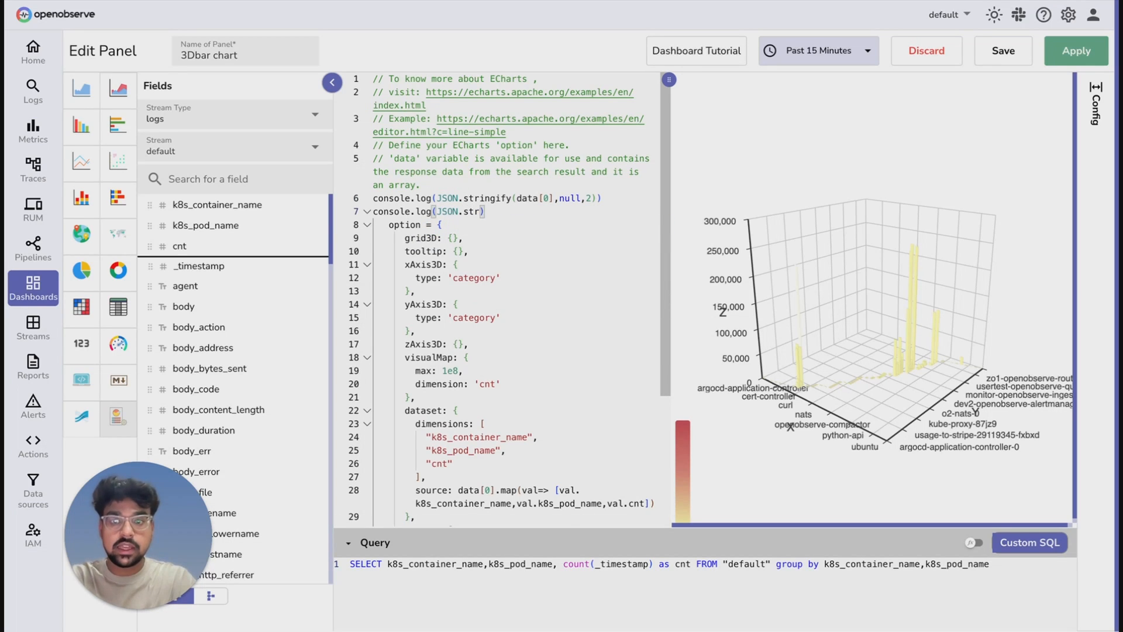
pyautogui.write('ingify')
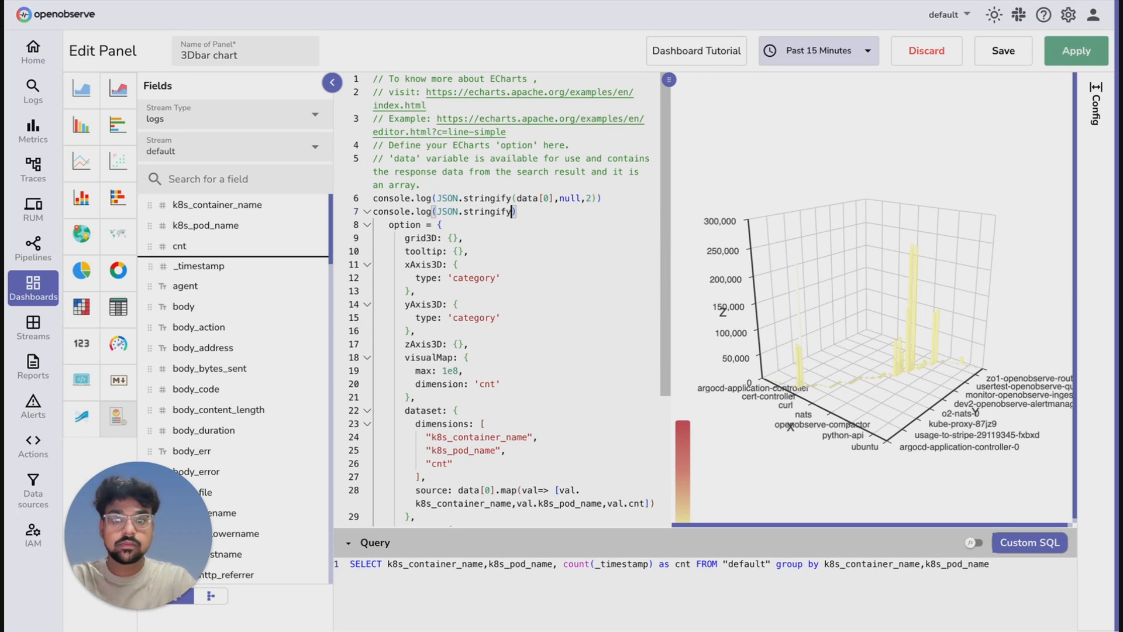
pyautogui.write('(')
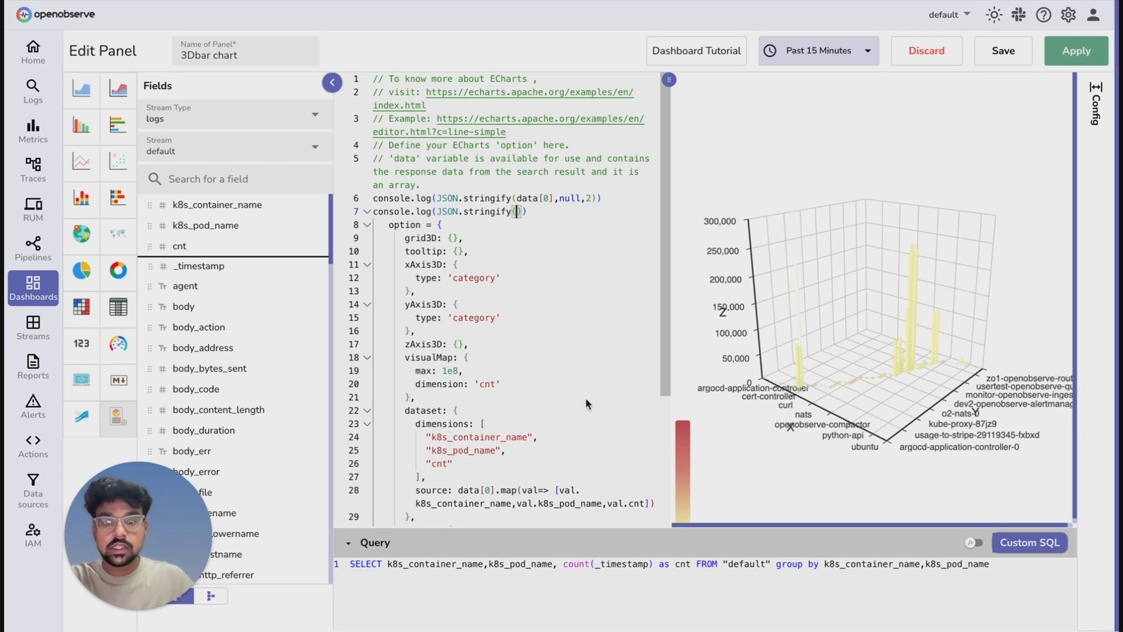
# Copy the dataset source's data[0].map expression into the second stringify call and add the arguments null,2.
pyautogui.scroll(-2, 601, 436)
pyautogui.click(455, 415)
pyautogui.moveTo(454, 413); pyautogui.dragTo(577, 444)
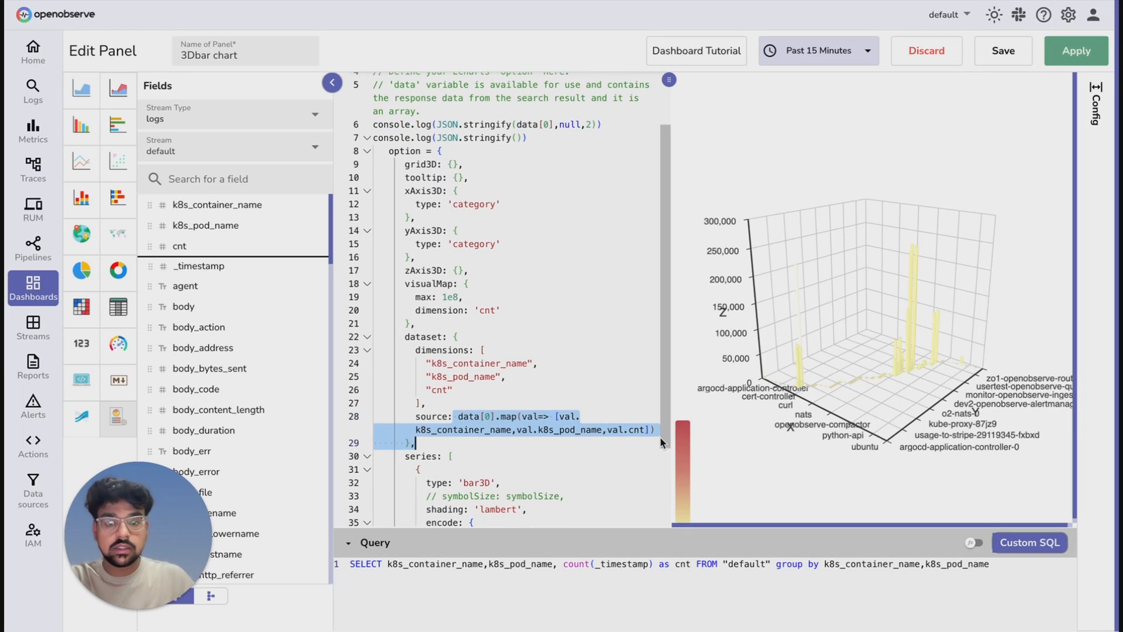
pyautogui.moveTo(660, 437); pyautogui.dragTo(654, 433)
pyautogui.hotkey('ctrl', 'c')
pyautogui.scroll(2, 596, 283)
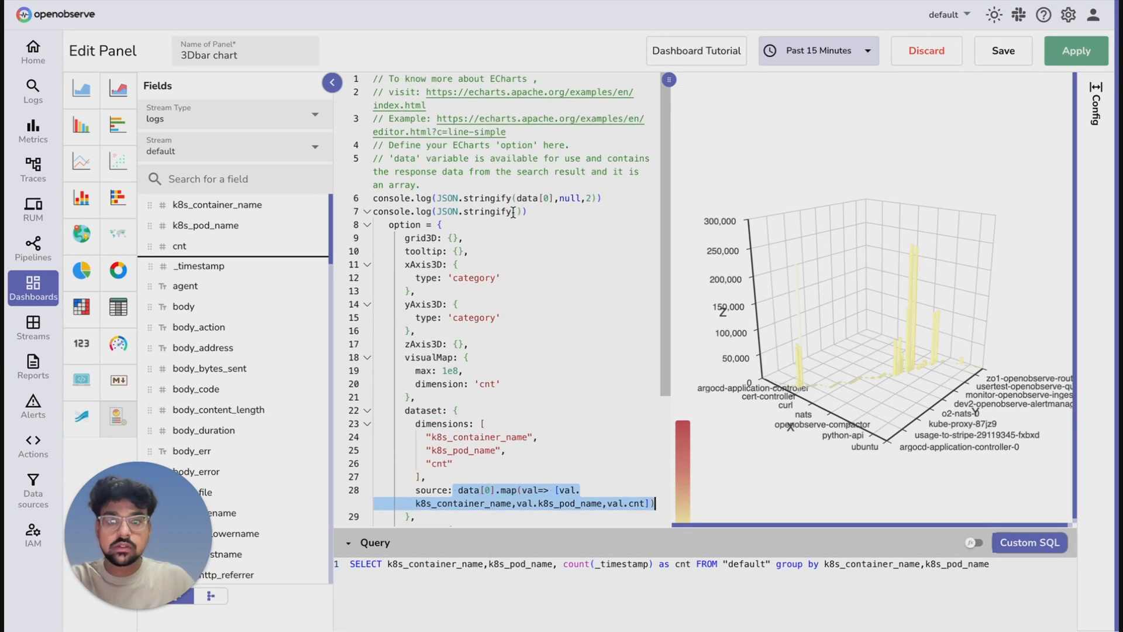
pyautogui.click(517, 211)
pyautogui.hotkey('ctrl', 'v')
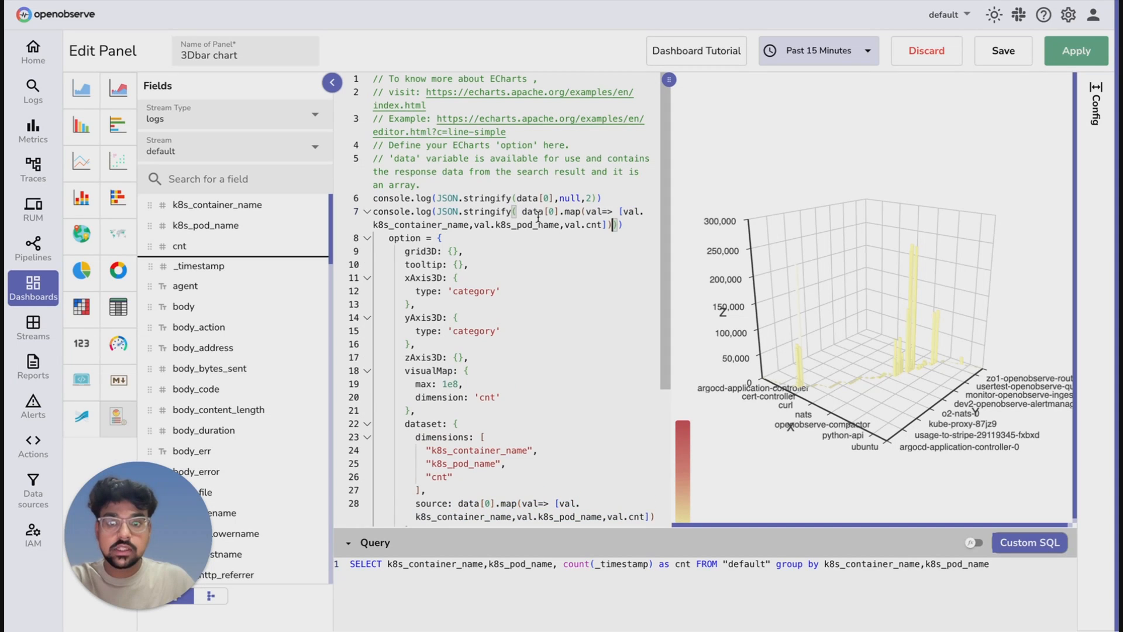
pyautogui.write(',nul')
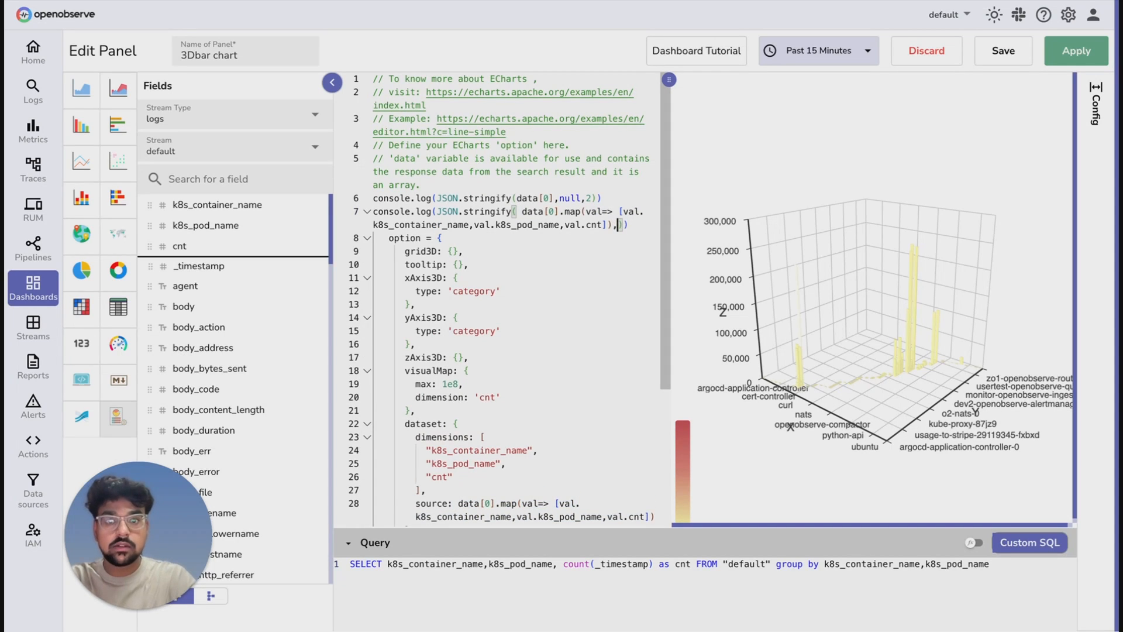
pyautogui.write('l')
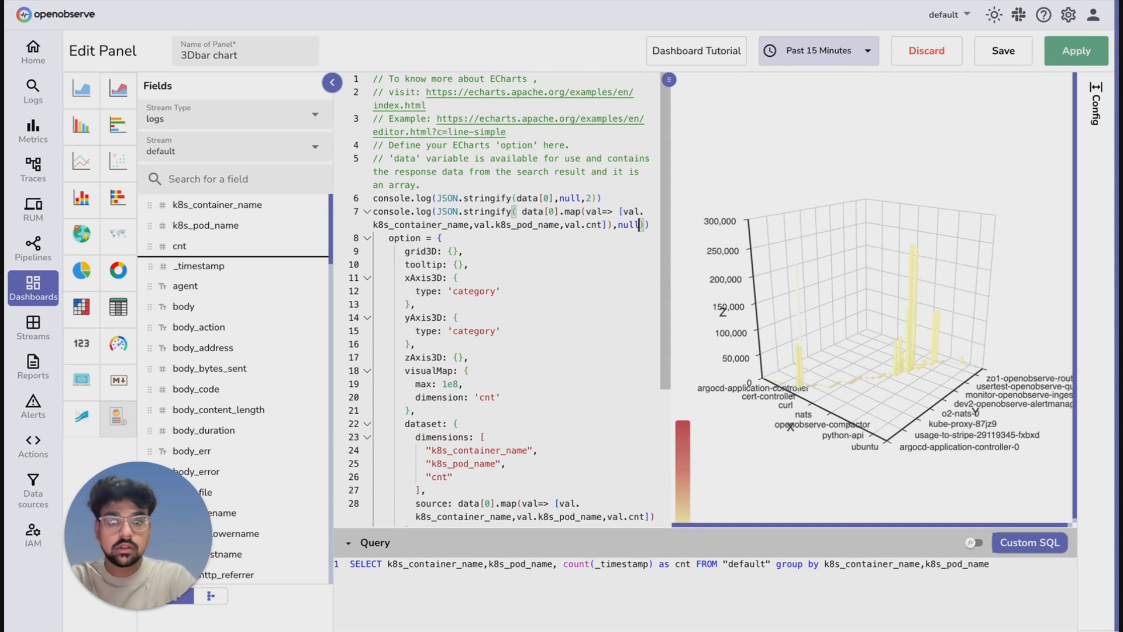
pyautogui.write(',2')
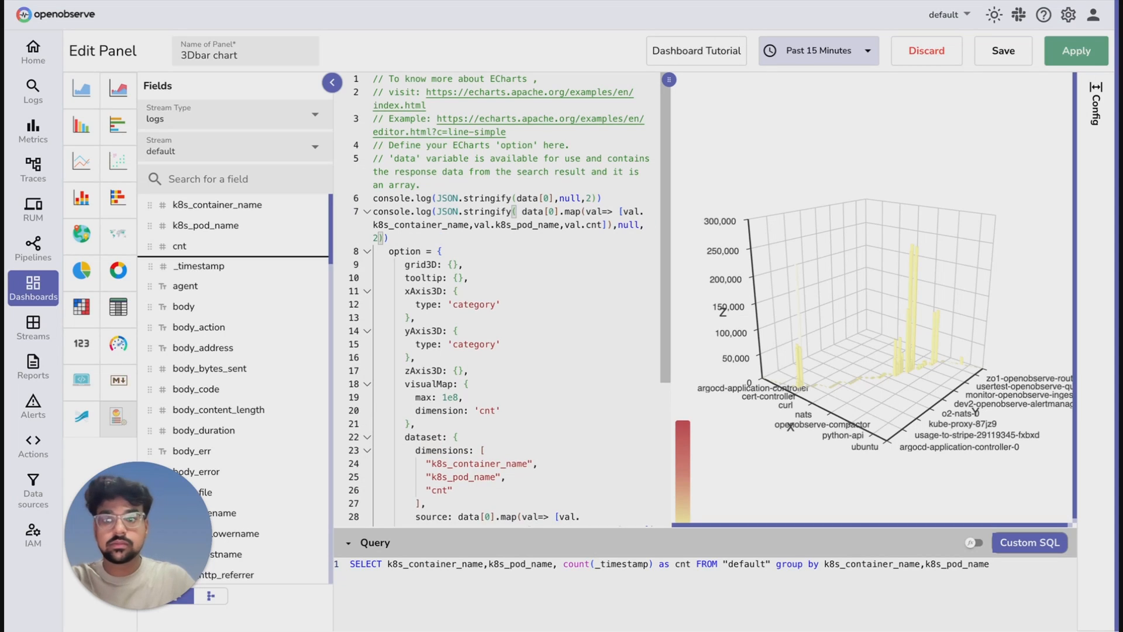
# Open the browser's developer console, clear its old output, and apply the panel code with a widened code editor to log the data.
pyautogui.click(509, 234)
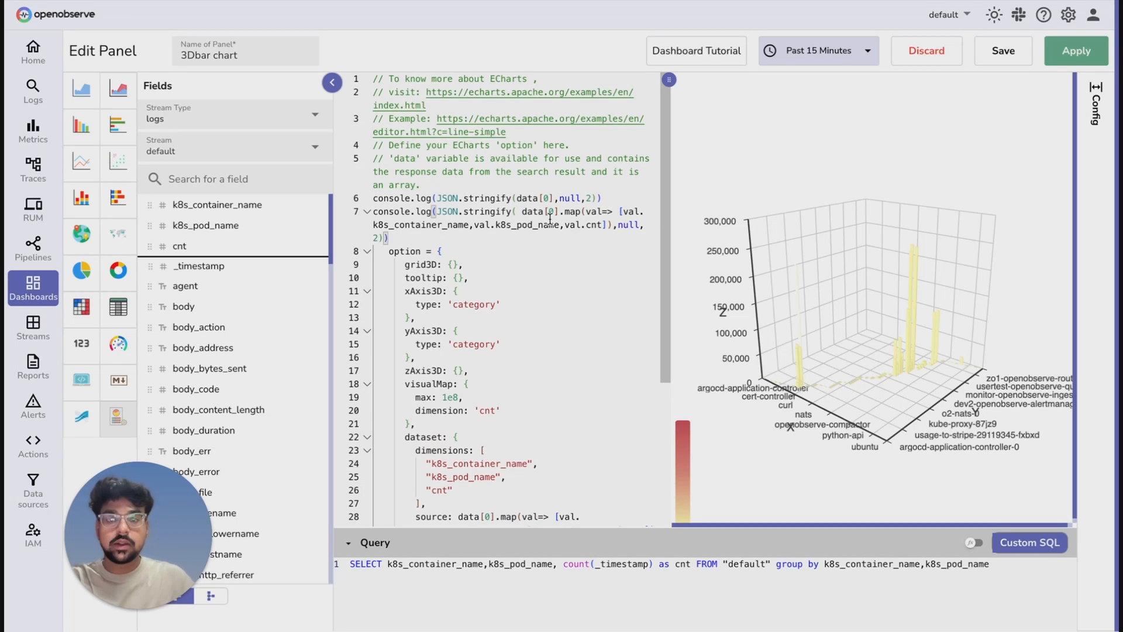
pyautogui.rightClick(847, 121)
pyautogui.click(890, 173)
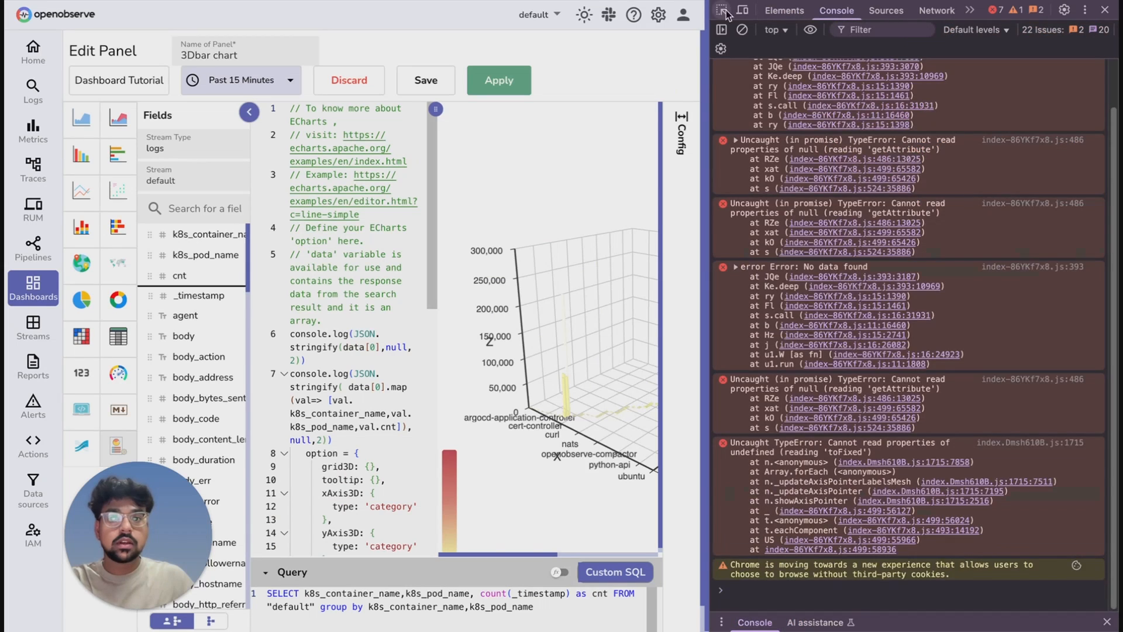
pyautogui.click(742, 30)
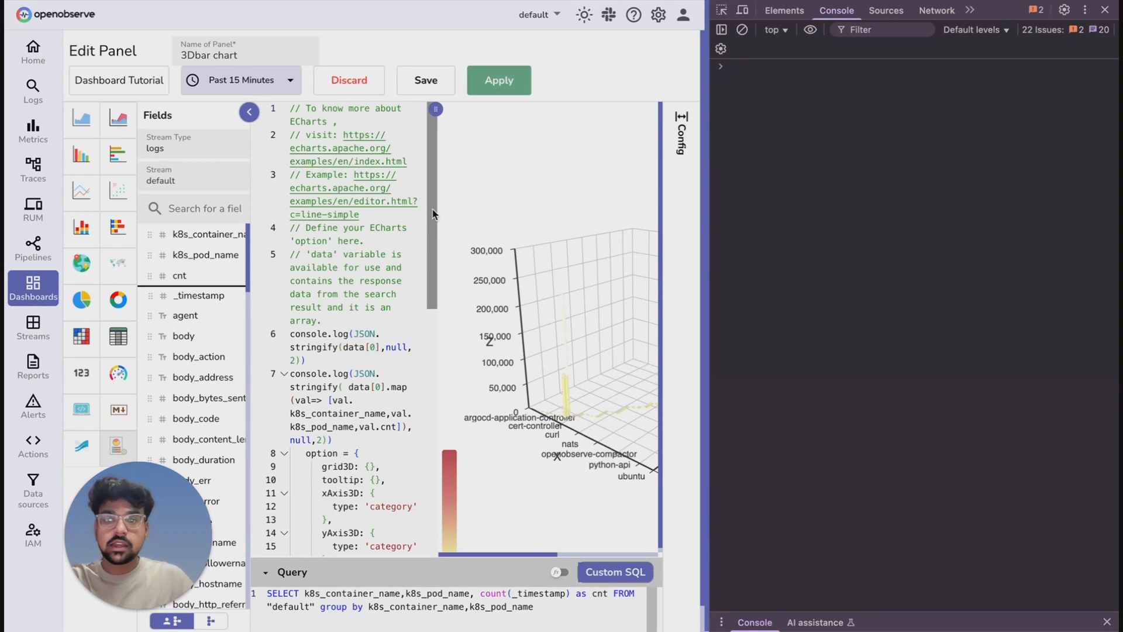
pyautogui.moveTo(433, 207); pyautogui.dragTo(516, 206)
pyautogui.click(519, 82)
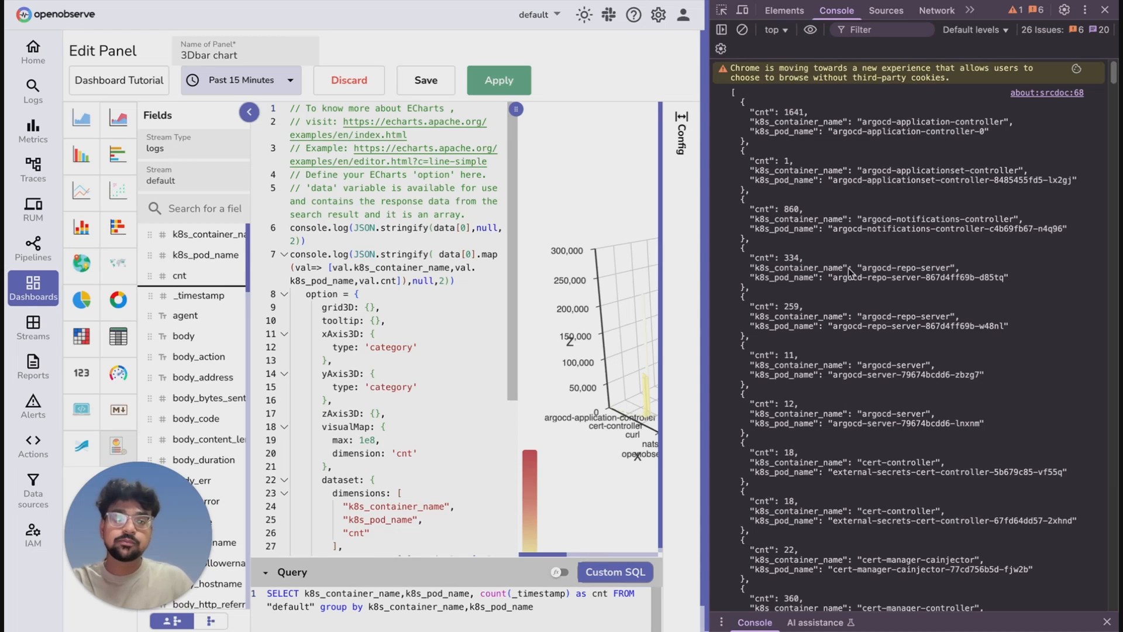
# Examine the raw data[0] records logged in the console, including their cnt, k8s_container_name and k8s_pod_name fields.
pyautogui.scroll(-15, 940, 374)
pyautogui.scroll(-1, 870, 348)
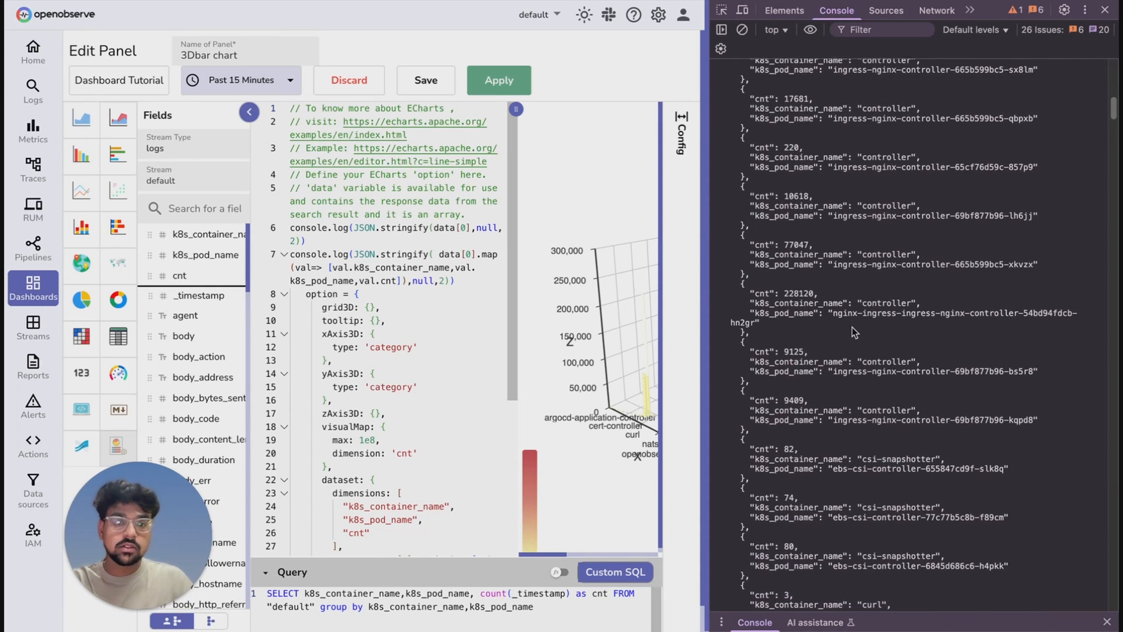
pyautogui.moveTo(751, 195); pyautogui.dragTo(832, 211)
pyautogui.click(766, 210)
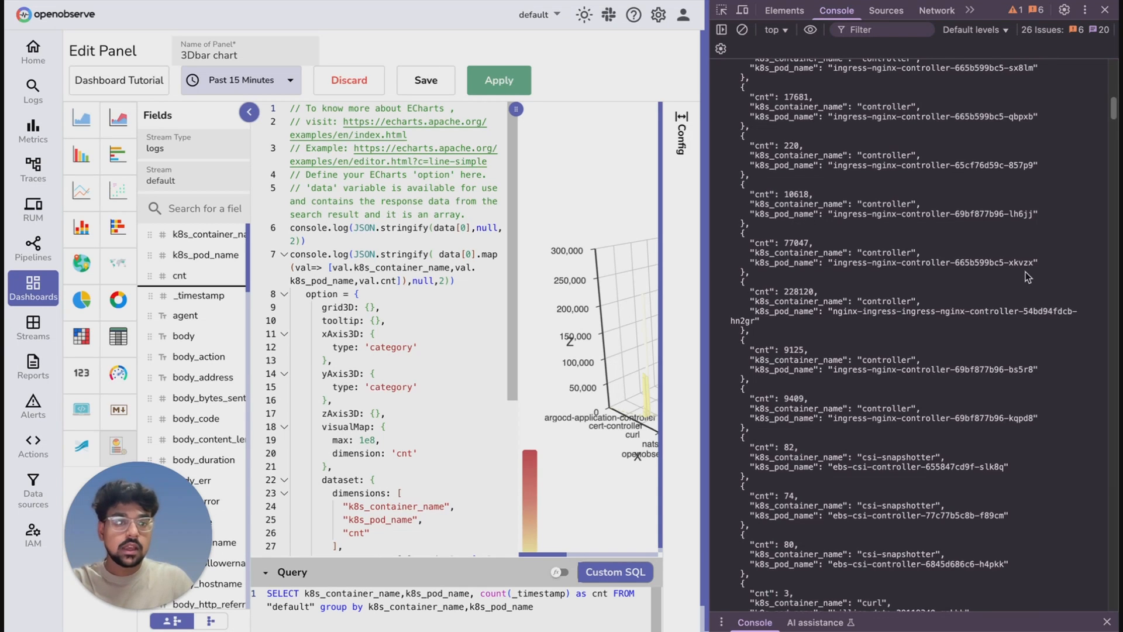
pyautogui.scroll(-15, 1028, 276)
pyautogui.moveTo(1115, 149); pyautogui.dragTo(1115, 171)
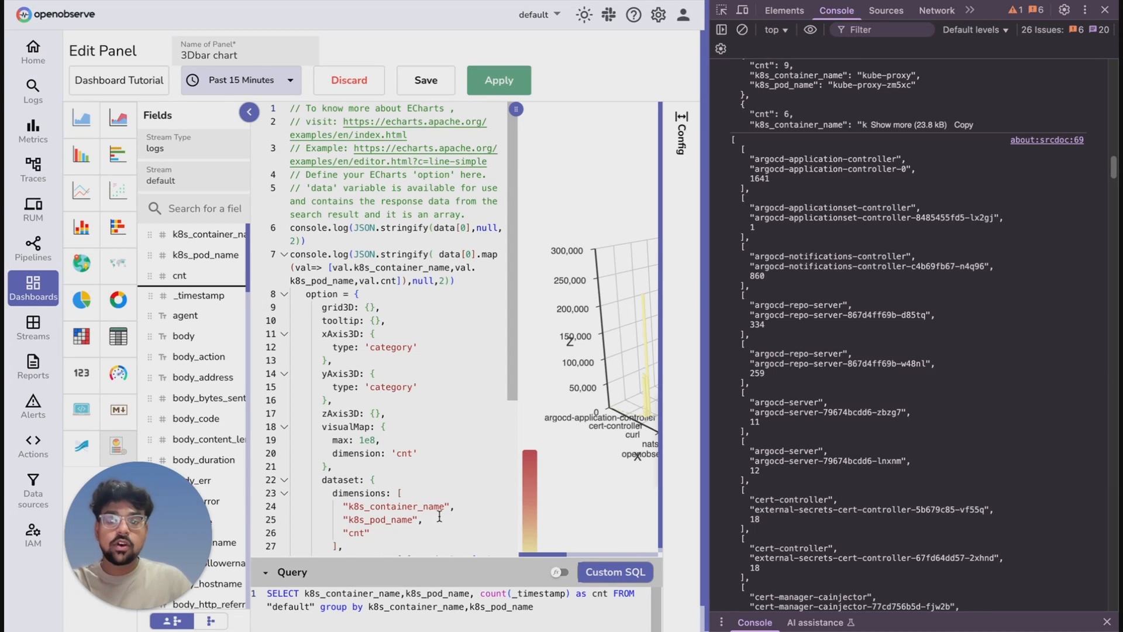
# Compare the raw records and the dataset's data[0].map expression with the array rows logged by the second statement.
pyautogui.scroll(-5, 439, 516)
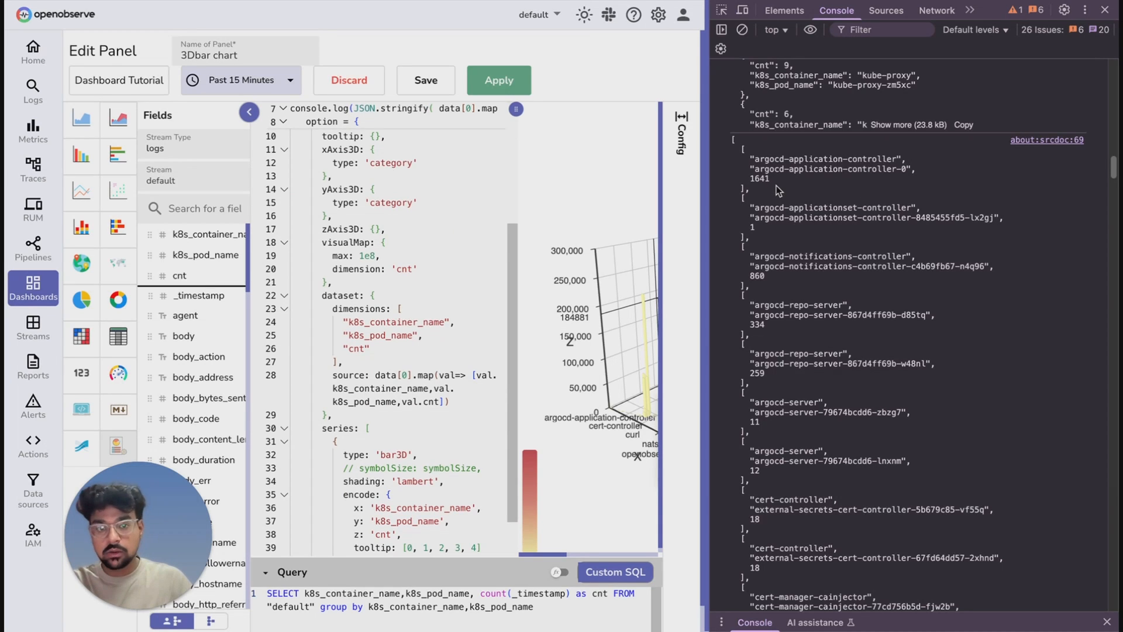
pyautogui.scroll(3, 817, 134)
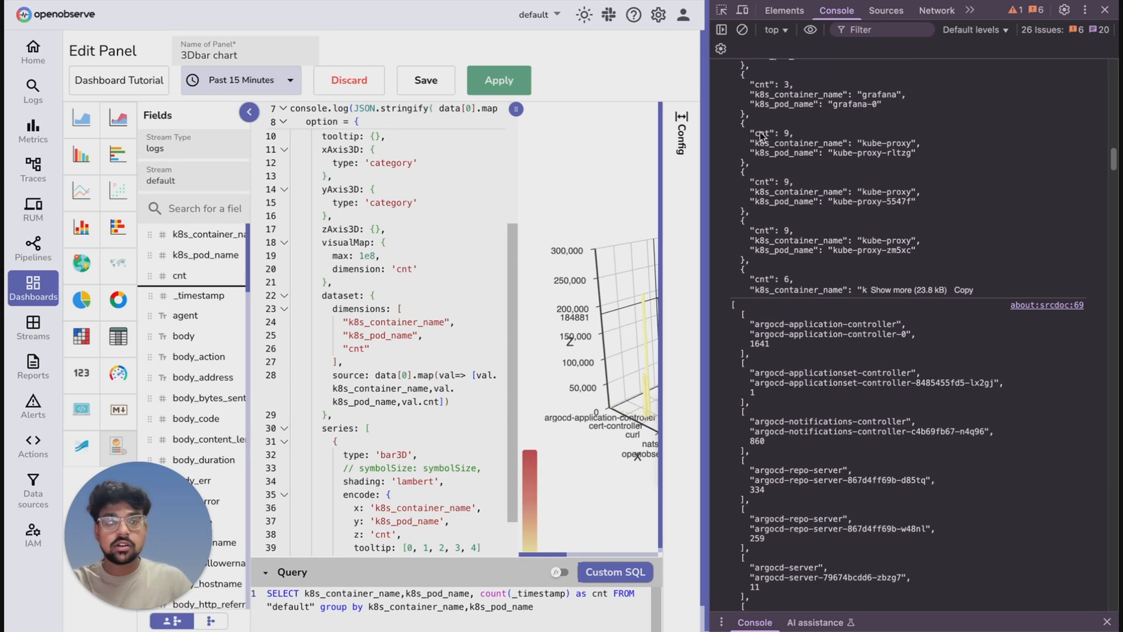
pyautogui.scroll(-2, 737, 293)
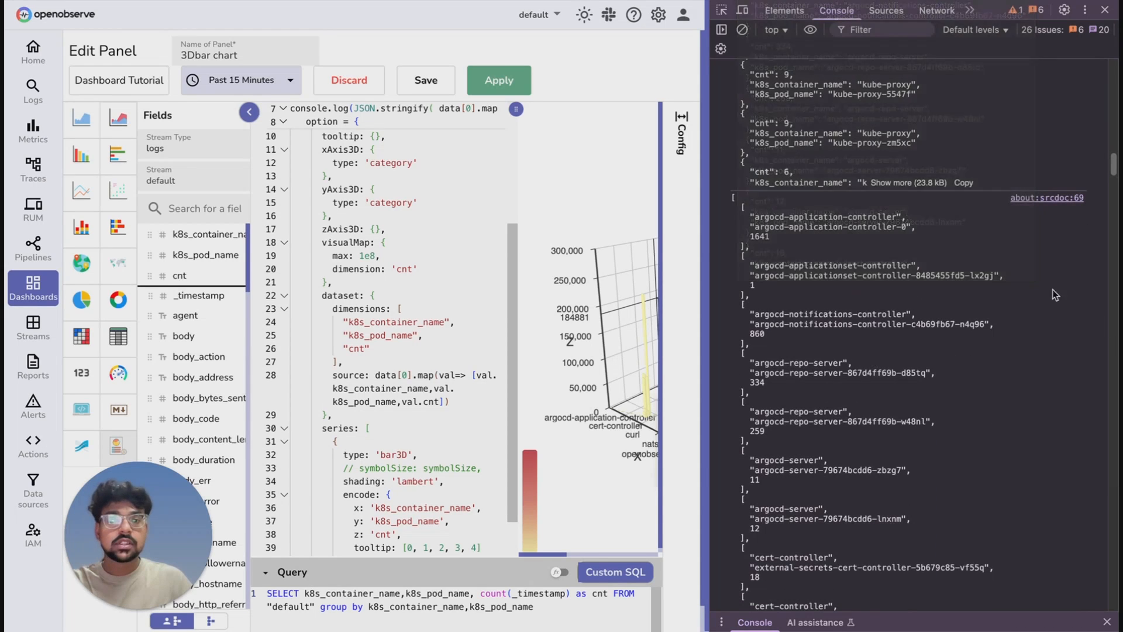
pyautogui.moveTo(747, 214); pyautogui.dragTo(784, 246)
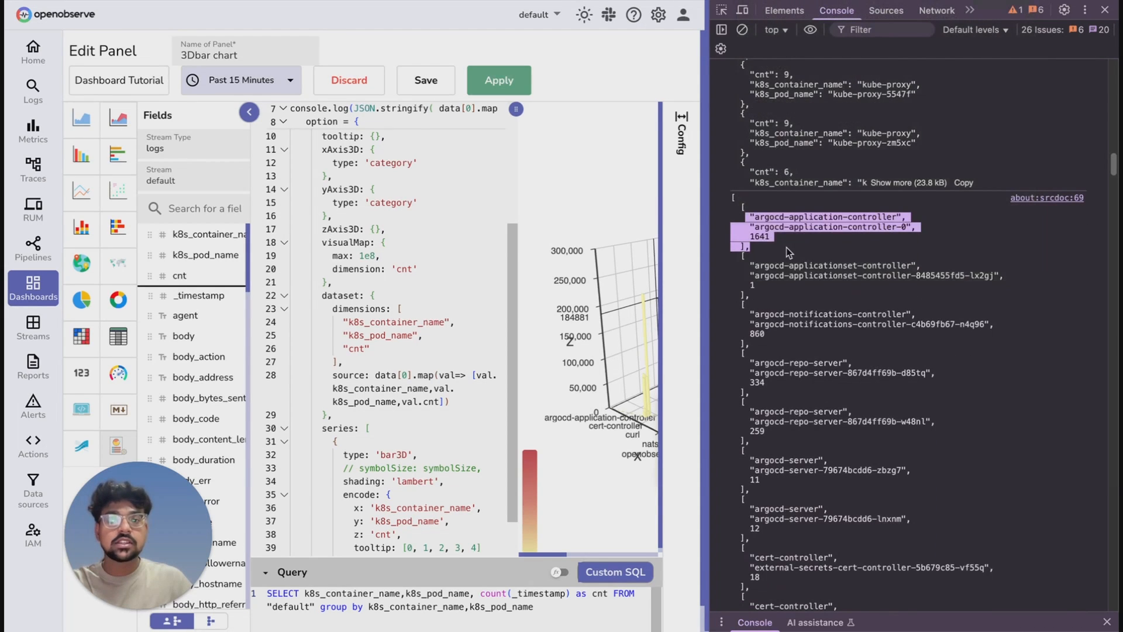
pyautogui.scroll(-1, 875, 301)
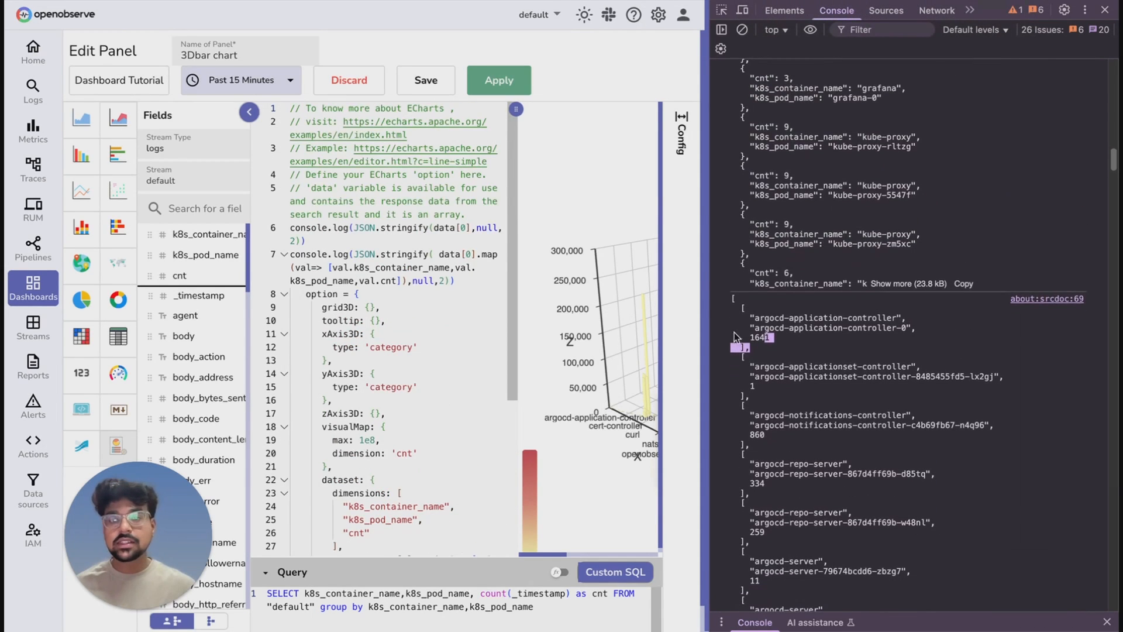
pyautogui.scroll(-5, 424, 380)
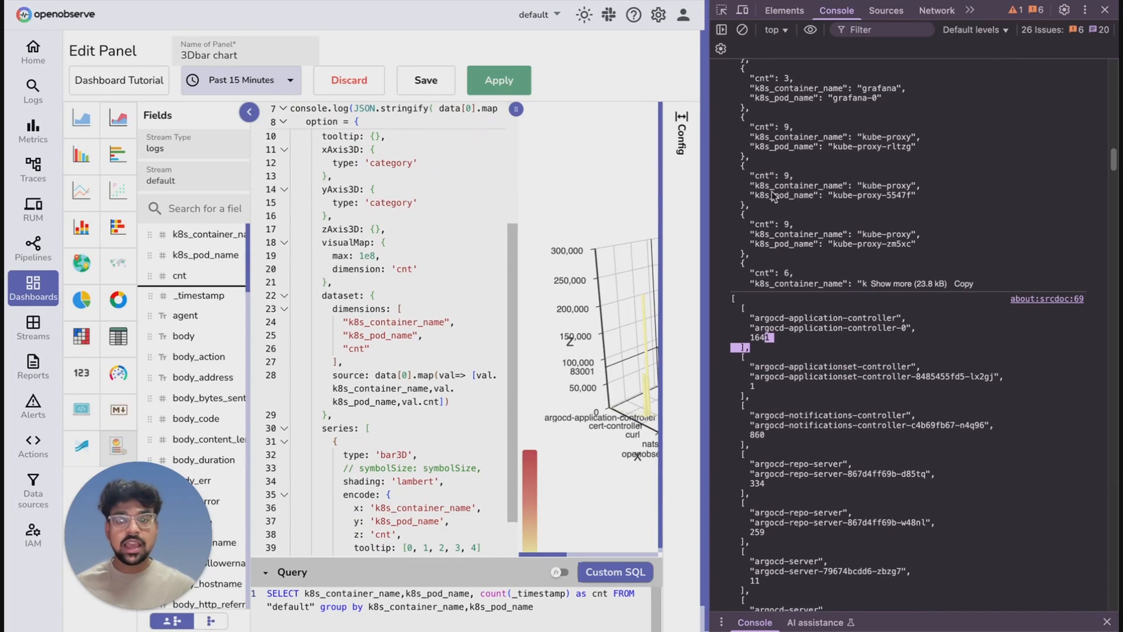
pyautogui.scroll(-1, 836, 373)
pyautogui.click(800, 310)
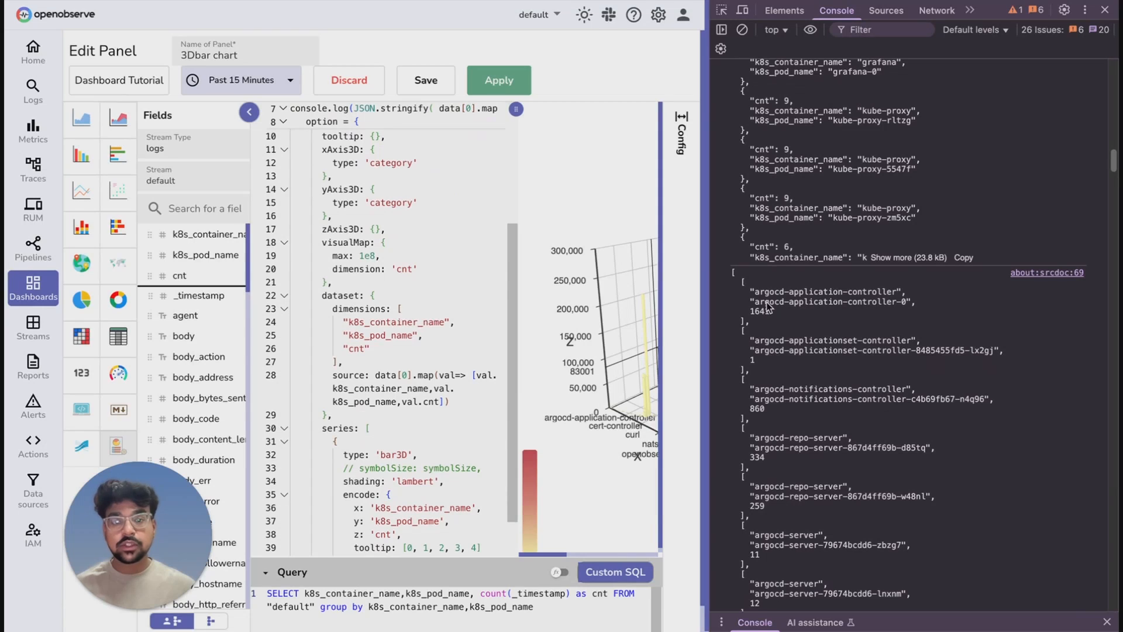
# Check the dataset dimensions and series encode settings against the mapped rows in the console, and close the developer tools.
pyautogui.moveTo(376, 354); pyautogui.dragTo(333, 321)
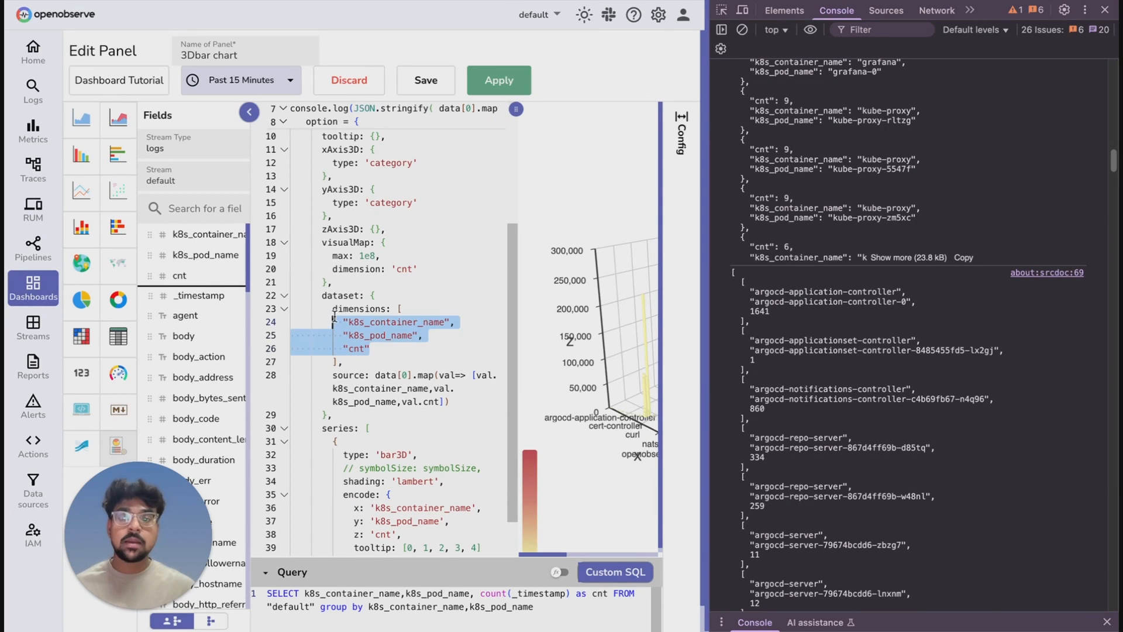
pyautogui.click(437, 292)
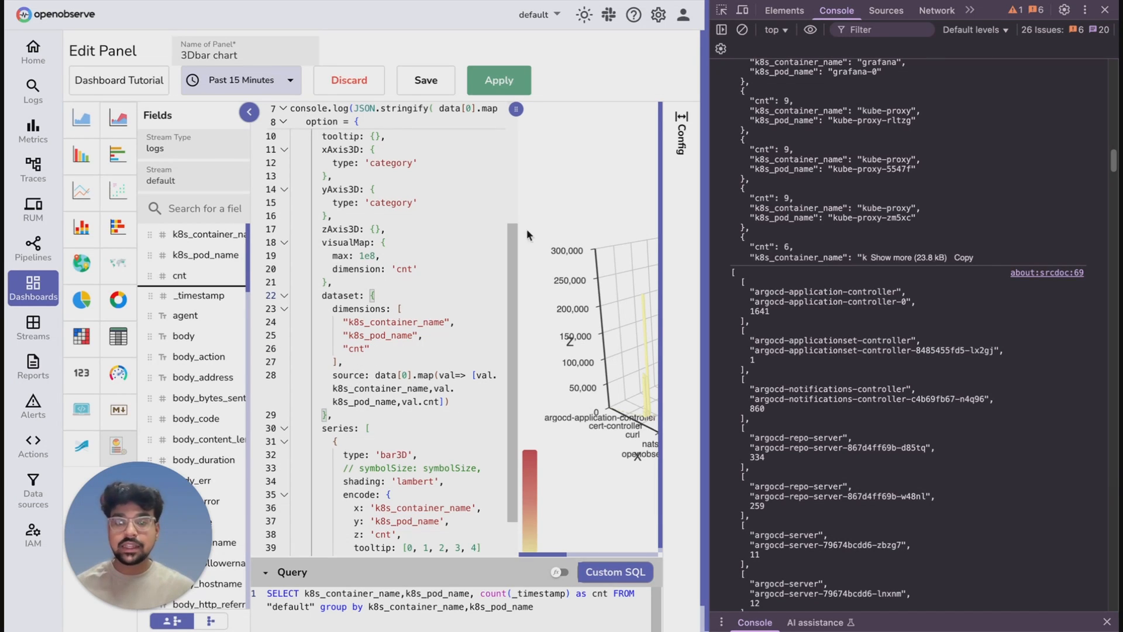
pyautogui.scroll(-1, 405, 371)
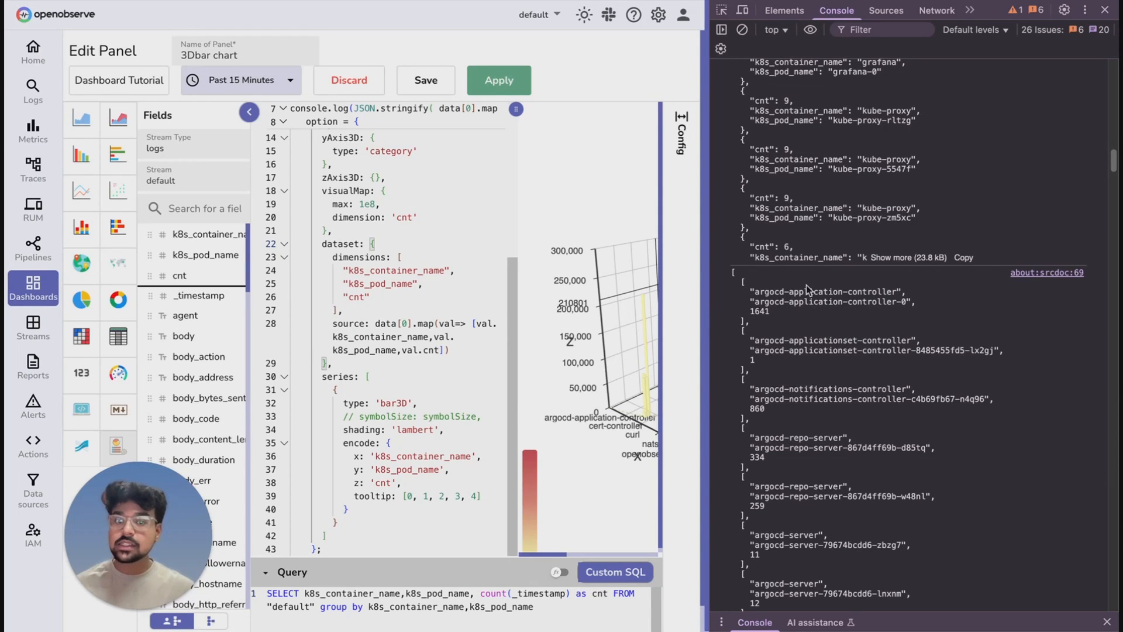
pyautogui.scroll(-3, 870, 310)
pyautogui.scroll(-20, 870, 311)
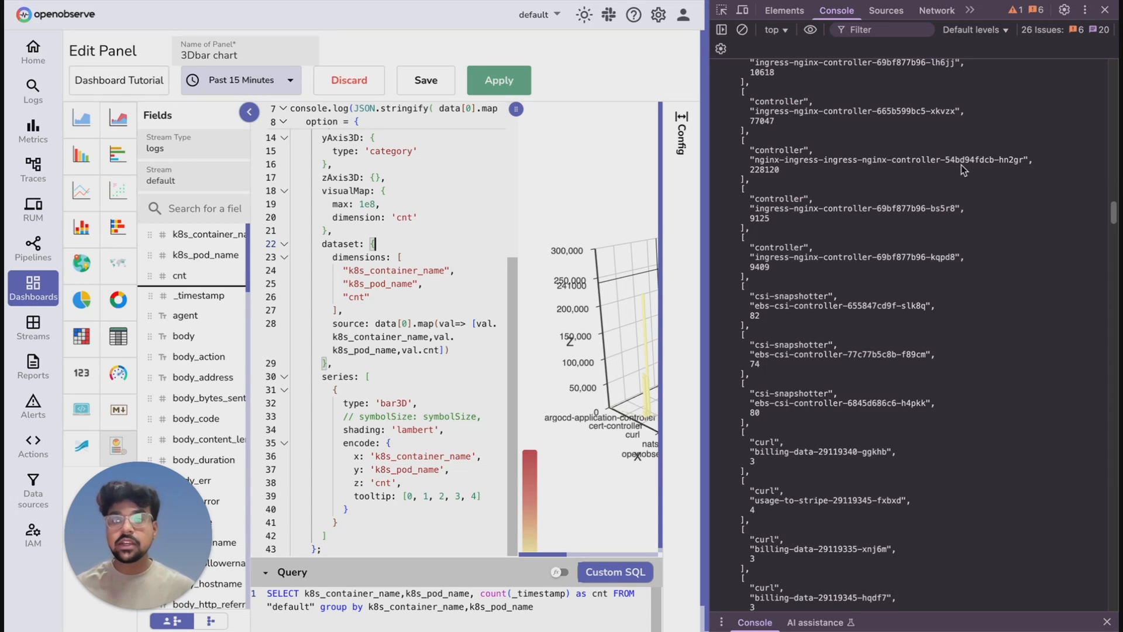
pyautogui.scroll(10, 960, 165)
pyautogui.scroll(7, 951, 217)
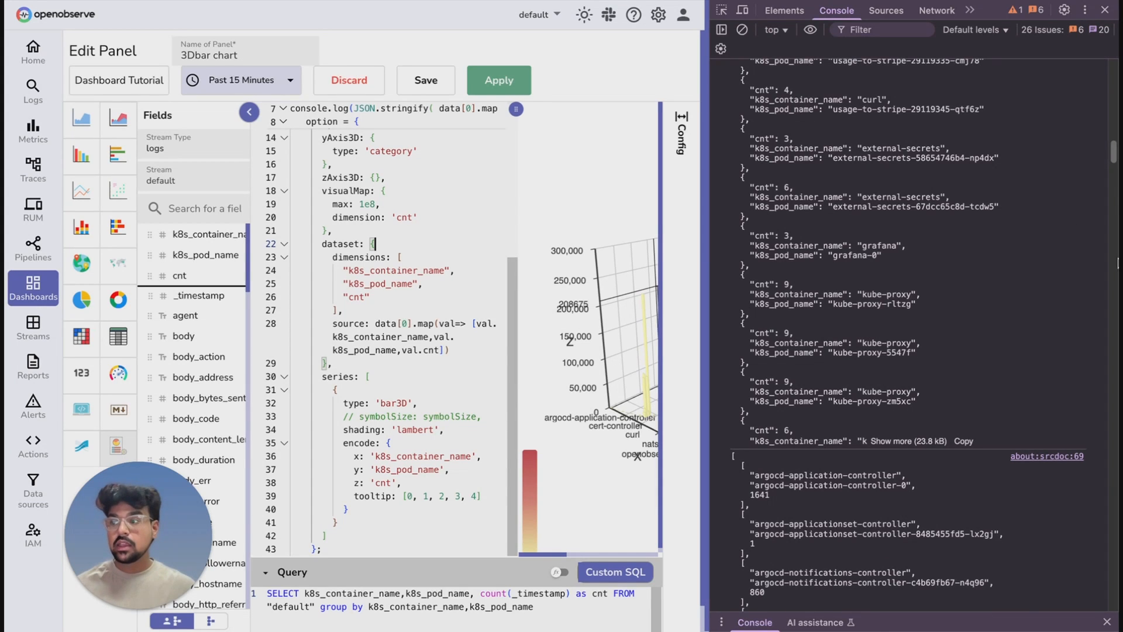
pyautogui.scroll(-1, 957, 252)
pyautogui.scroll(3, 957, 252)
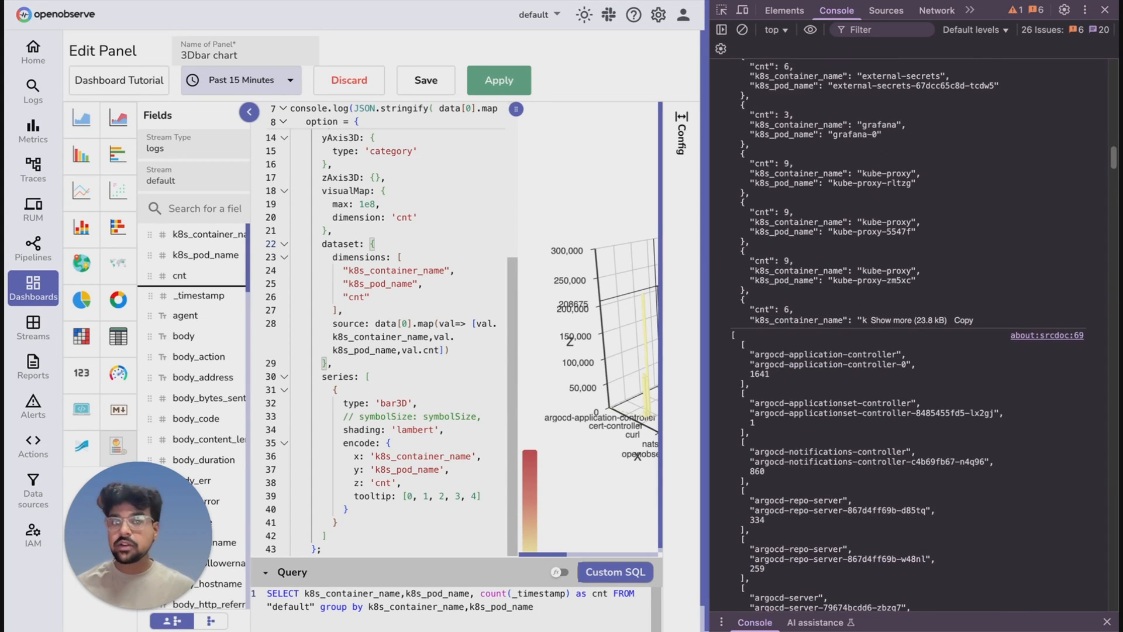
pyautogui.click(1104, 10)
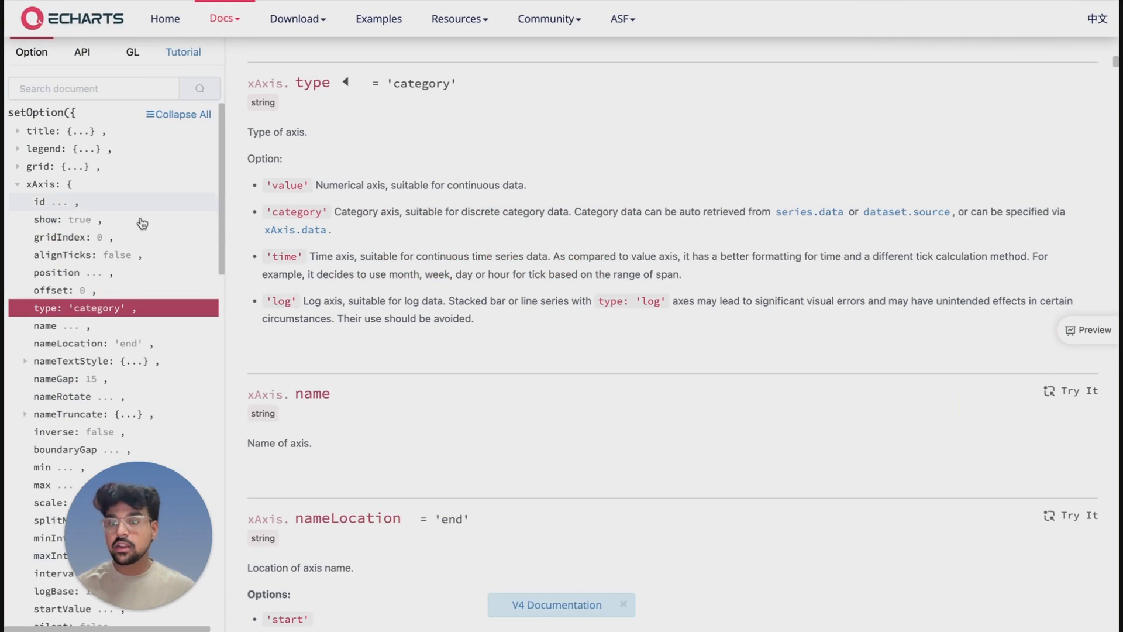
# Switch to the ECharts option documentation and look through the xAxis settings in its option tree.
pyautogui.scroll(-1, 124, 272)
pyautogui.scroll(-1, 129, 270)
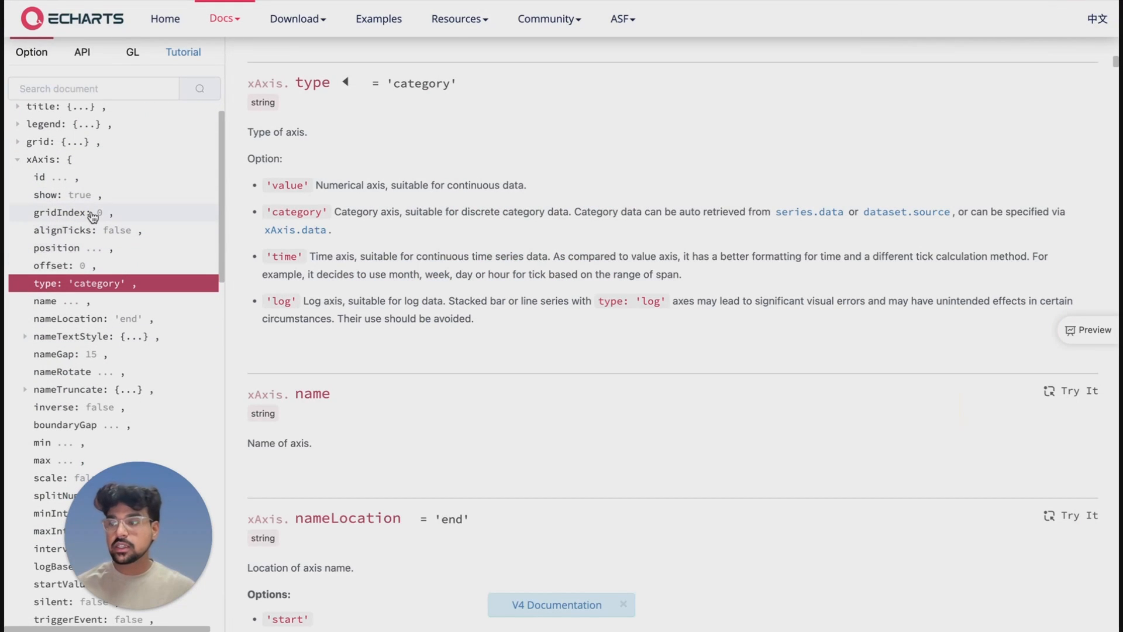
pyautogui.scroll(-2, 97, 179)
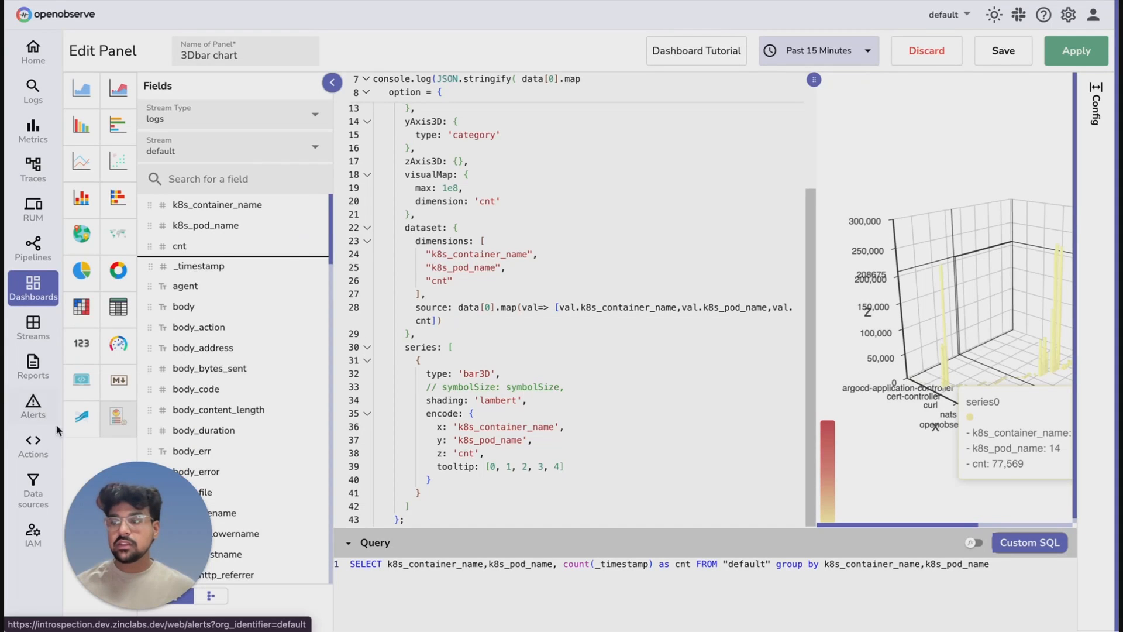
# Return to the 3Dbar chart panel in OpenObserve and widen the chart preview beside the option code.
pyautogui.scroll(-3, 234, 350)
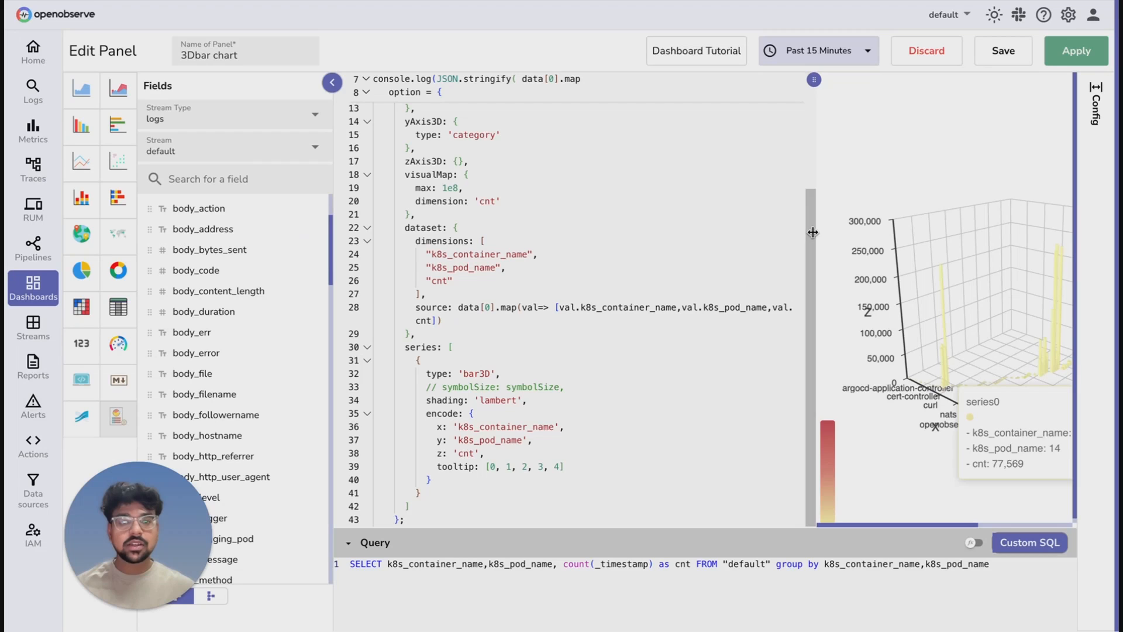
pyautogui.moveTo(812, 233); pyautogui.dragTo(735, 228)
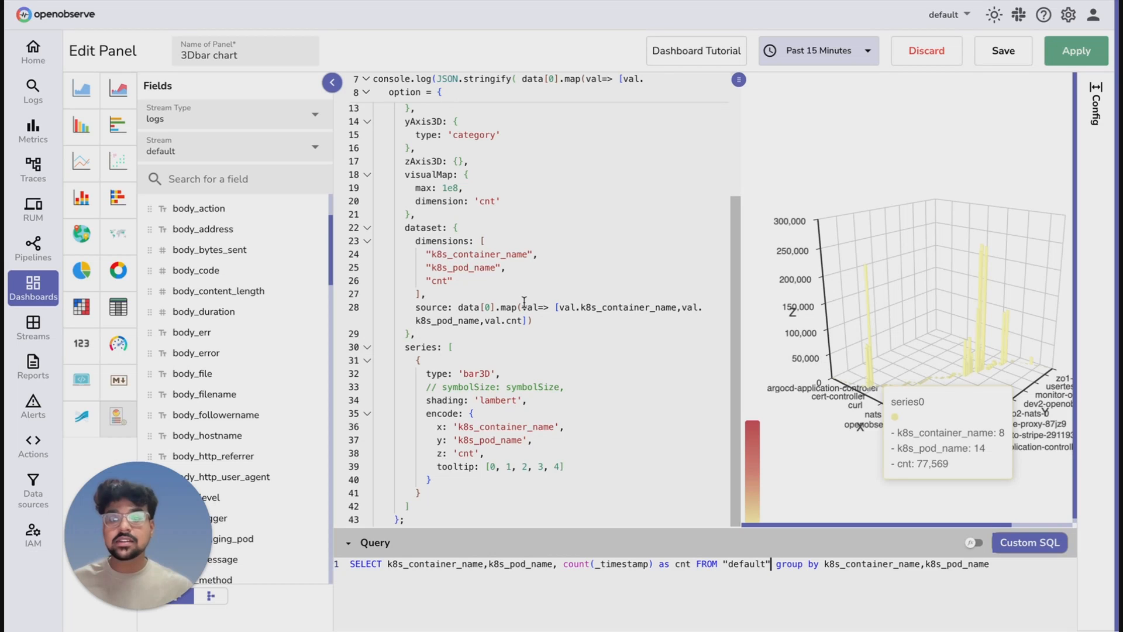
pyautogui.scroll(3, 527, 286)
pyautogui.scroll(-3, 562, 350)
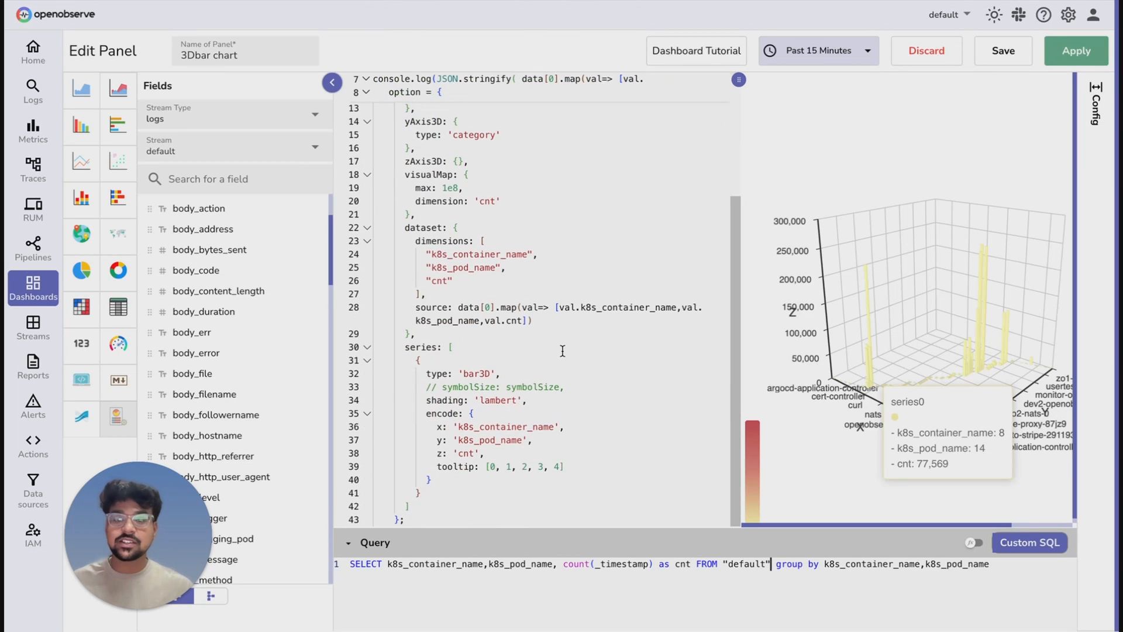